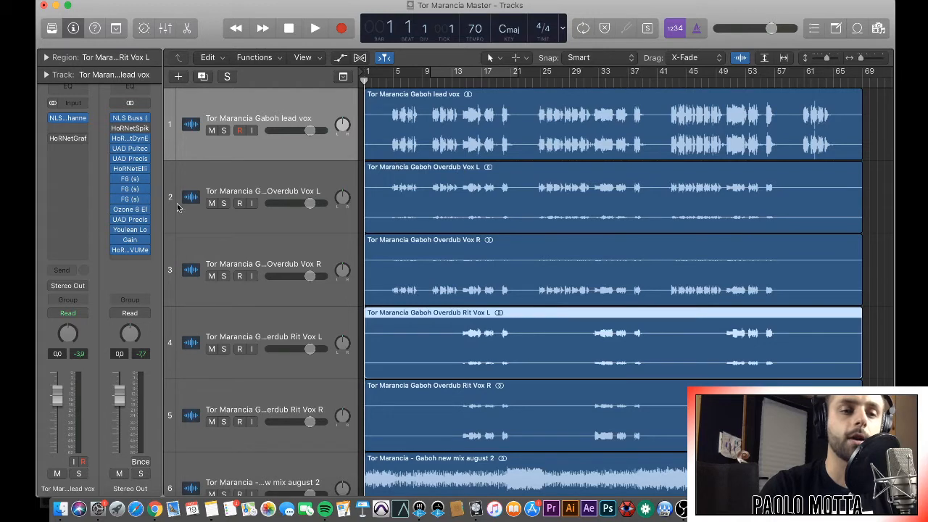
- Bypass the HoRNet ElliptiQ and VUMeter plug-ins on the Stereo Out channel and play the song from the start to bar 24
mouse_move(148, 142)
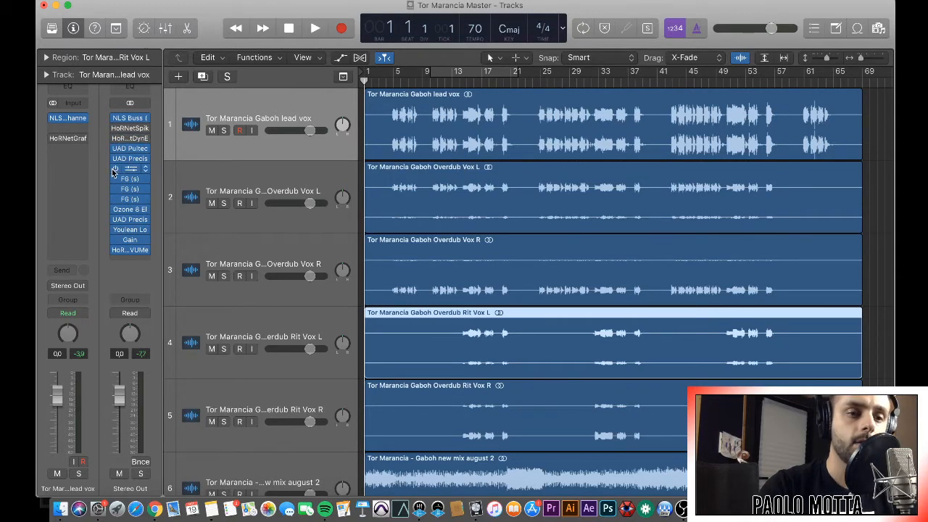
mouse_move(114, 253)
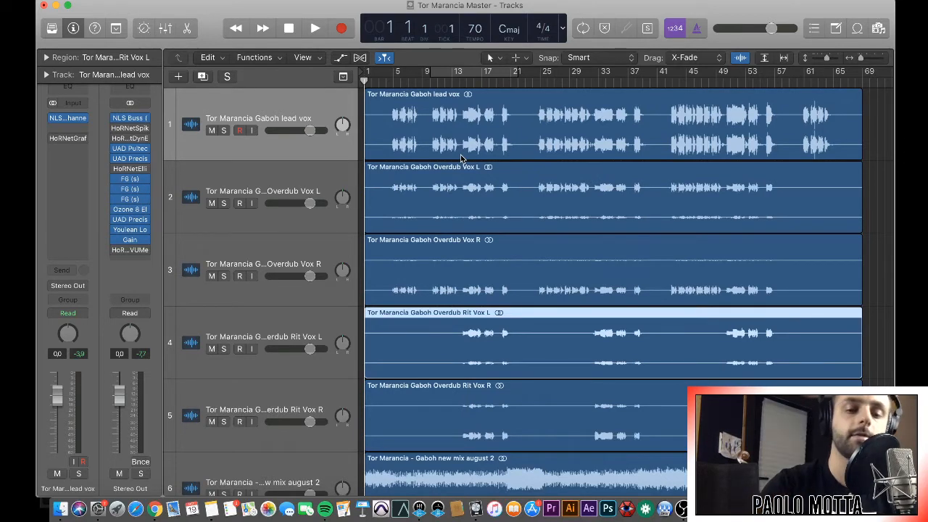
key(space)
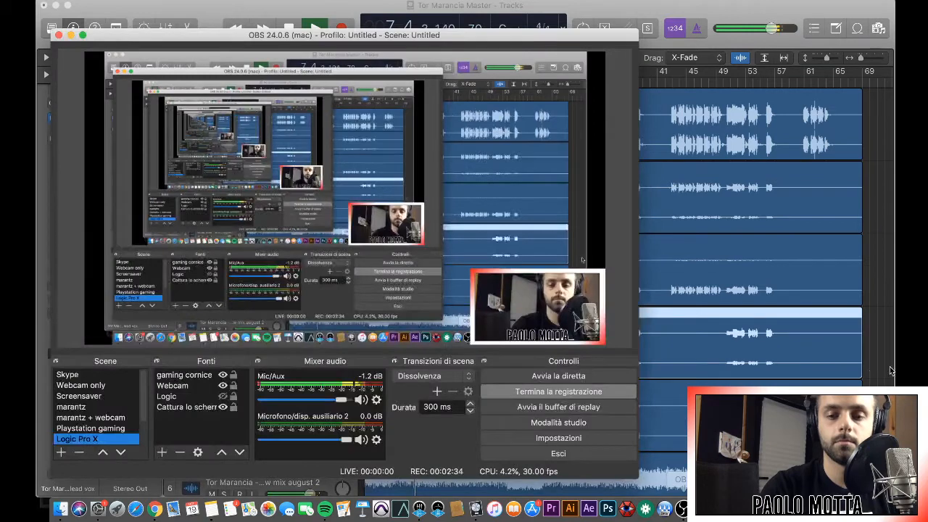
click(879, 366)
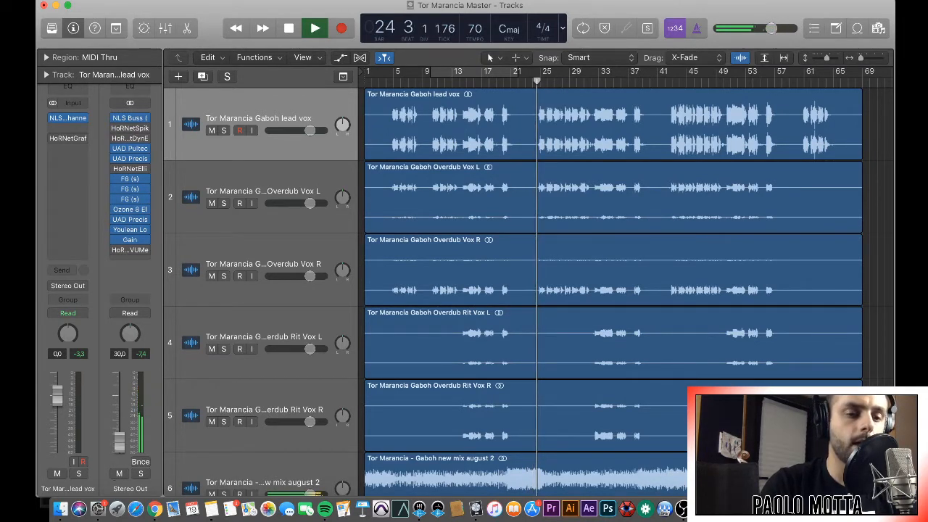
key(space)
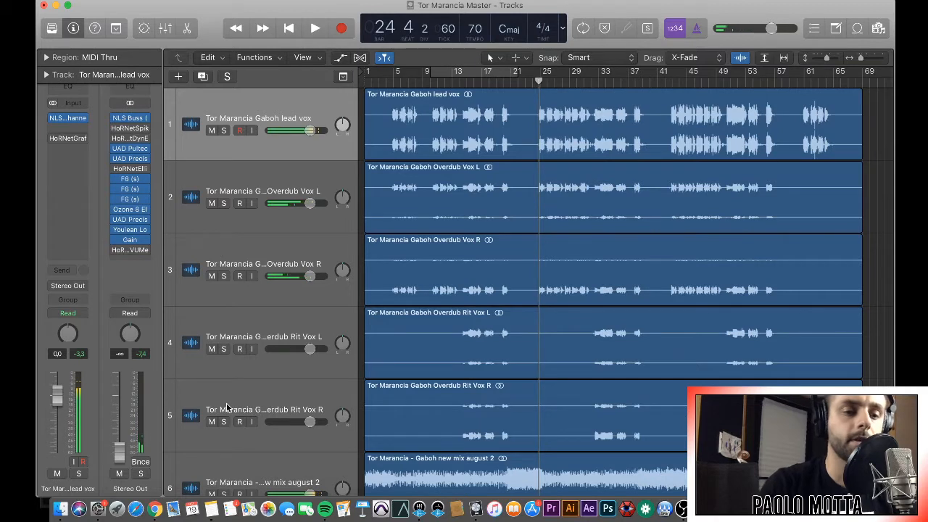
- Reset the Stereo Out fader to 0.0 dB and return the playhead to the beginning of the song
alt+click(116, 461)
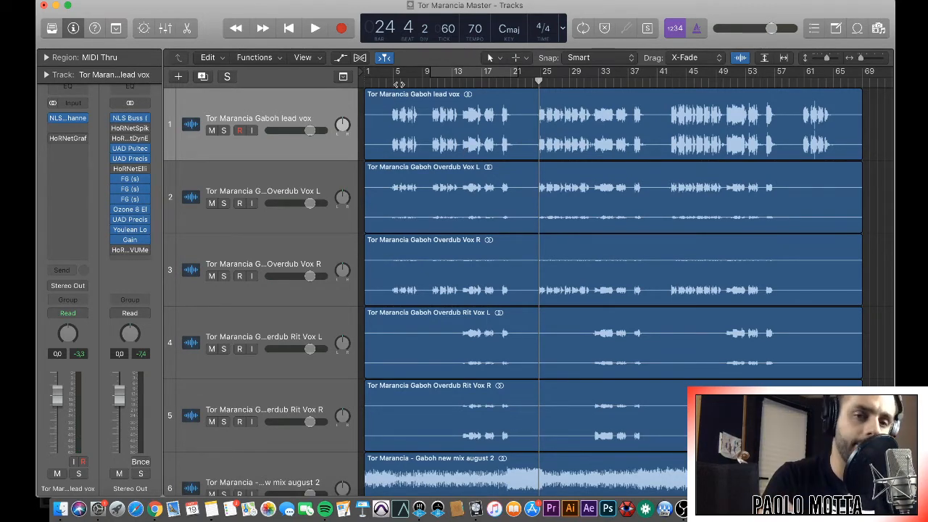
click(377, 80)
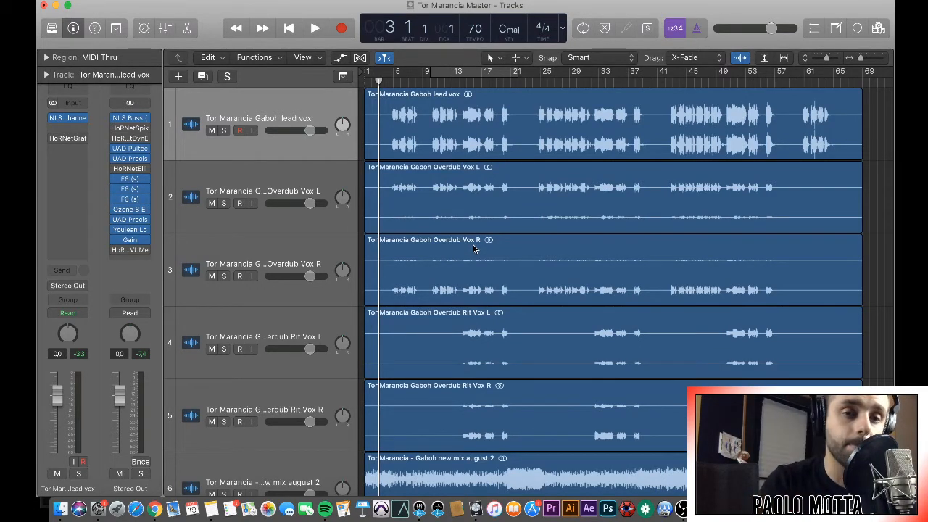
key(Return)
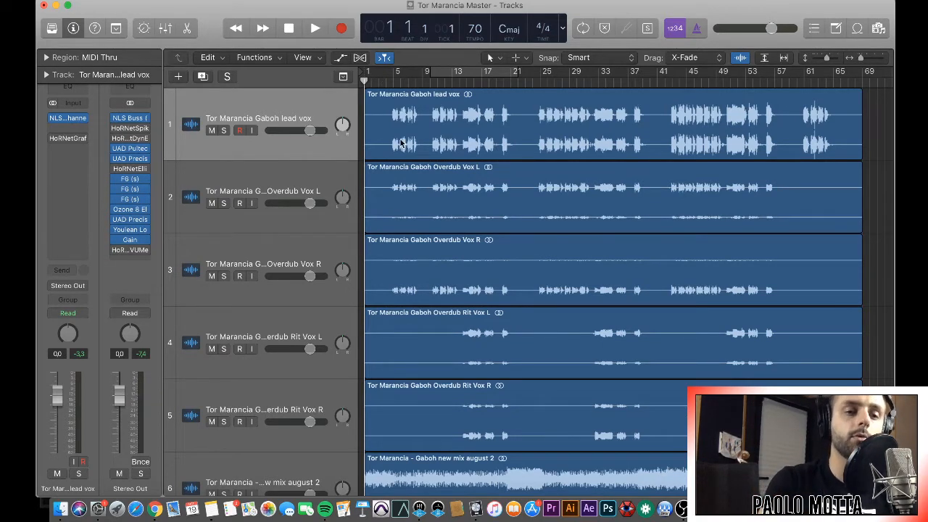
scroll(398, 138, left, 3)
scroll(395, 141, right, 3)
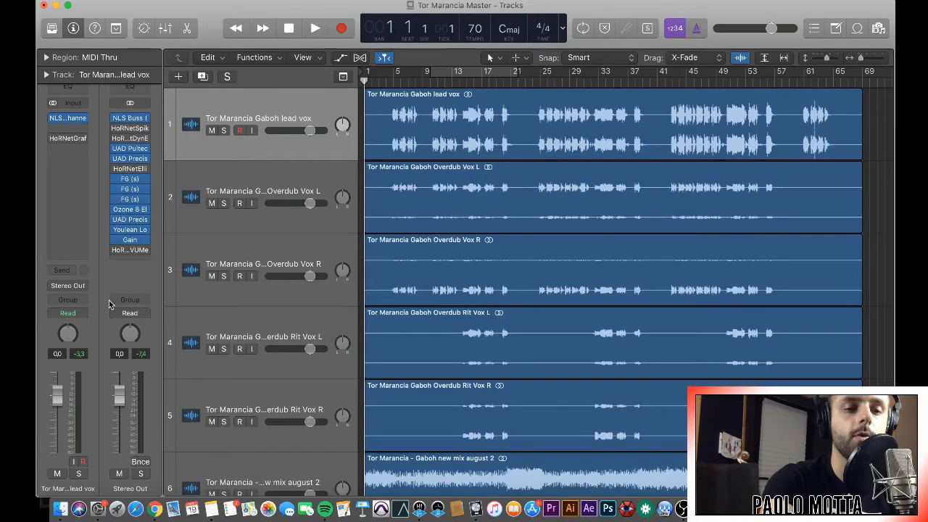
- Show the mixer and open the HoRNet DeeLay Plus plug-in on the Aux 1 channel
key(x)
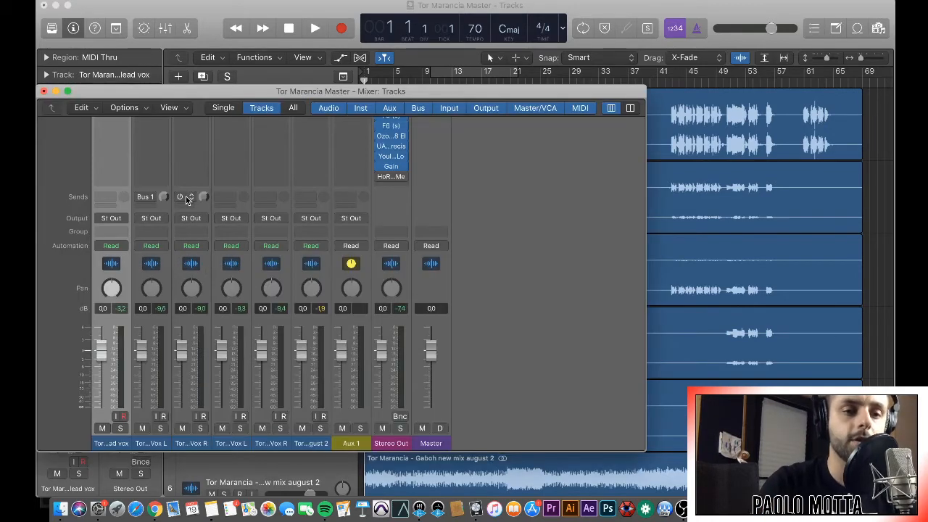
scroll(290, 174, up, 5)
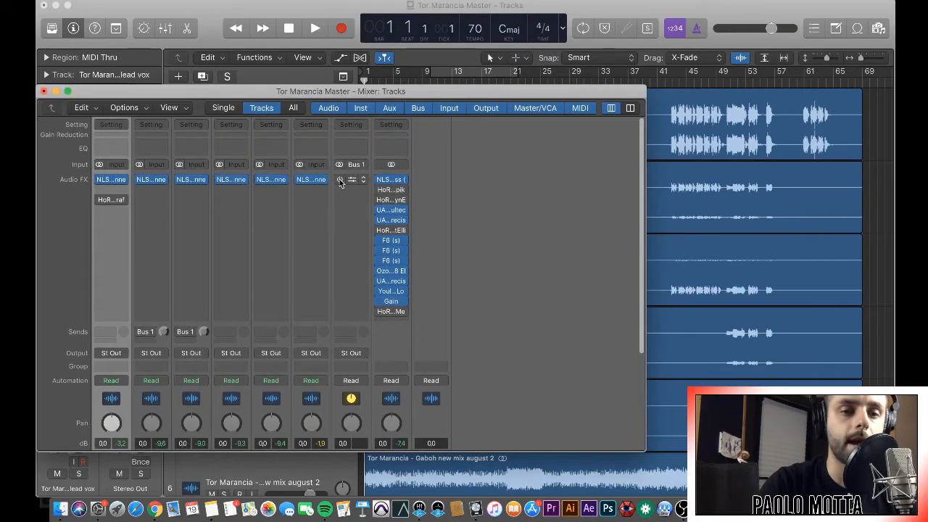
click(352, 182)
mouse_move(421, 29)
mouse_down()
mouse_move(524, 43)
mouse_move(406, 34)
mouse_up()
scroll(161, 298, down, 5)
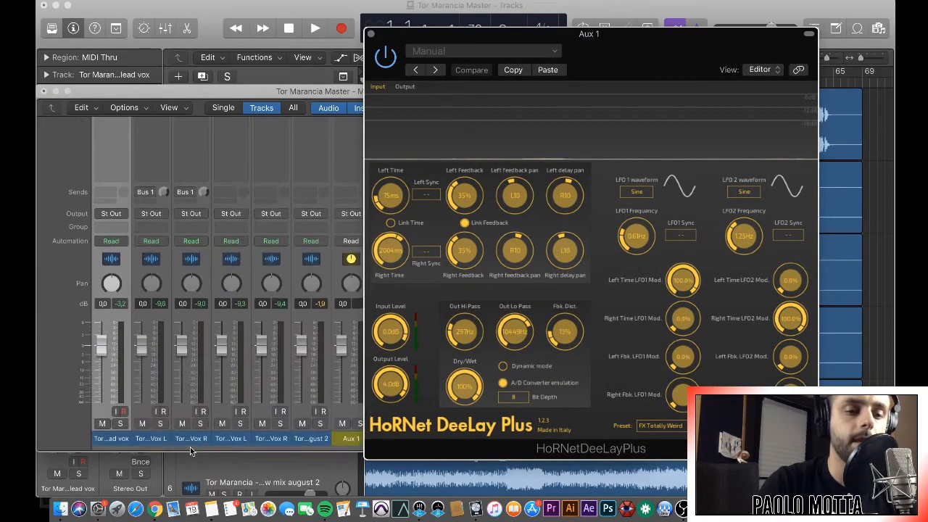
- Solo the Overdub Vox L and Overdub Vox R tracks and enable their Bus 1 sends
click(160, 428)
click(200, 429)
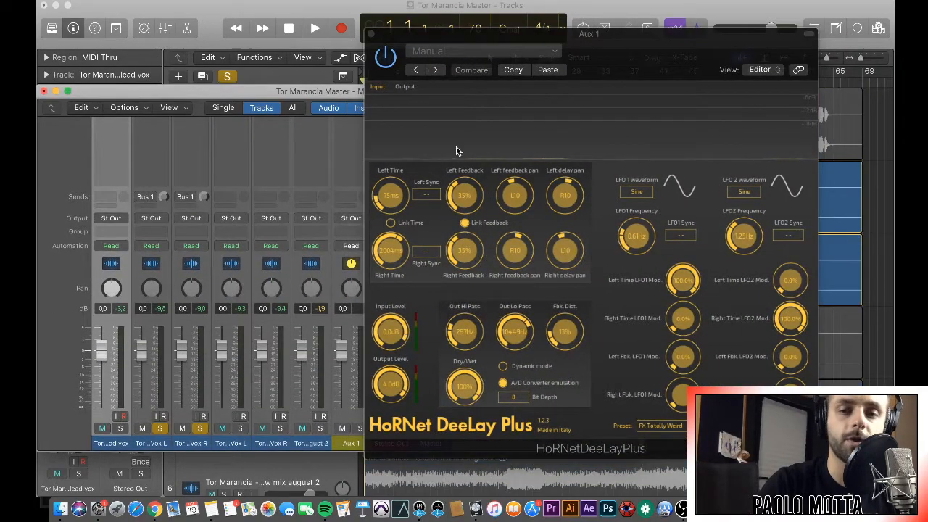
click(140, 197)
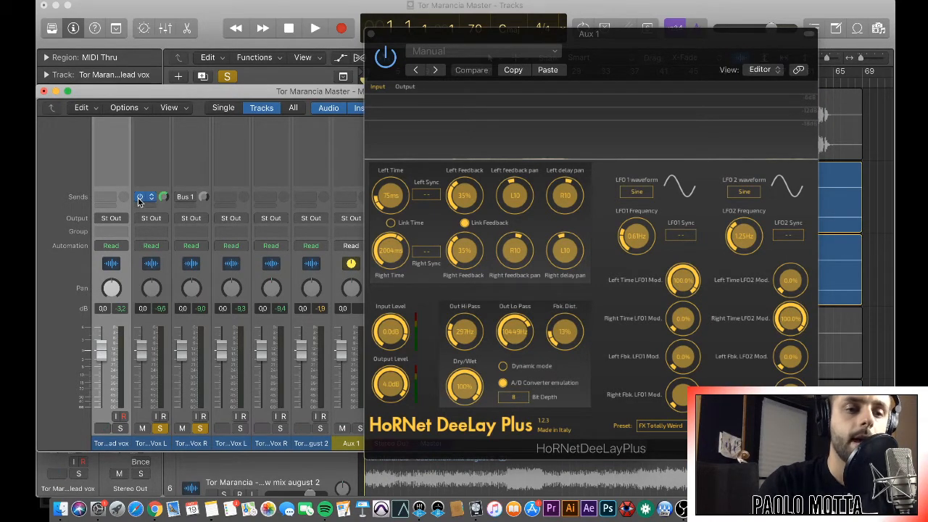
click(191, 196)
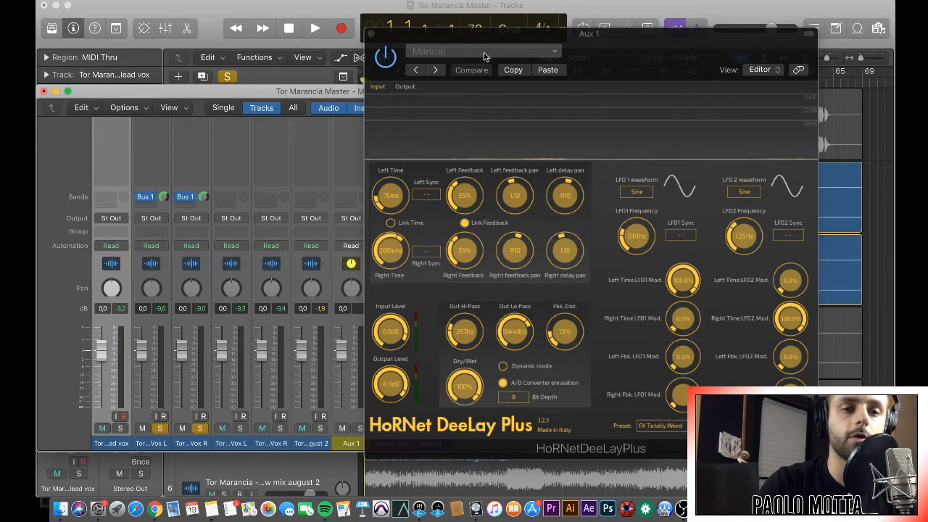
- Close the delay's window and remove the HoRNet DeeLay Plus plug-in from Aux 1
click(372, 34)
scroll(361, 187, up, 5)
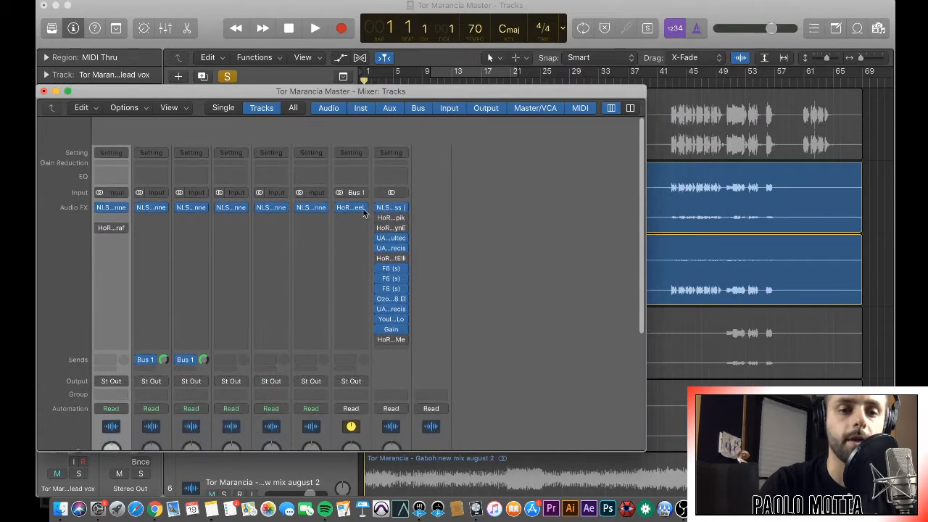
click(360, 187)
click(362, 196)
- Insert a fresh HoRNetDeeLayPlus Audio Unit on Aux 1 and audition the soloed overdub vocals through its default settings
click(362, 187)
mouse_move(404, 391)
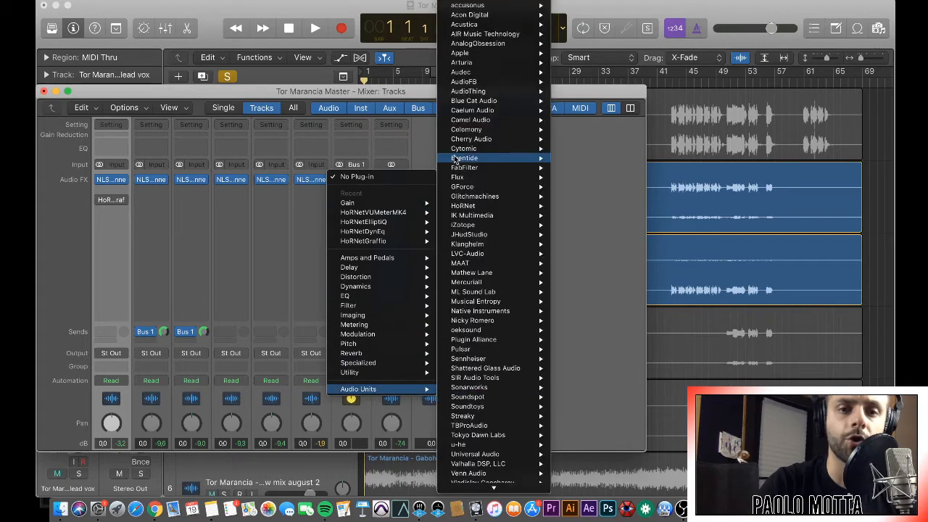
scroll(490, 358, down, 2)
mouse_move(489, 356)
scroll(510, 167, up, 2)
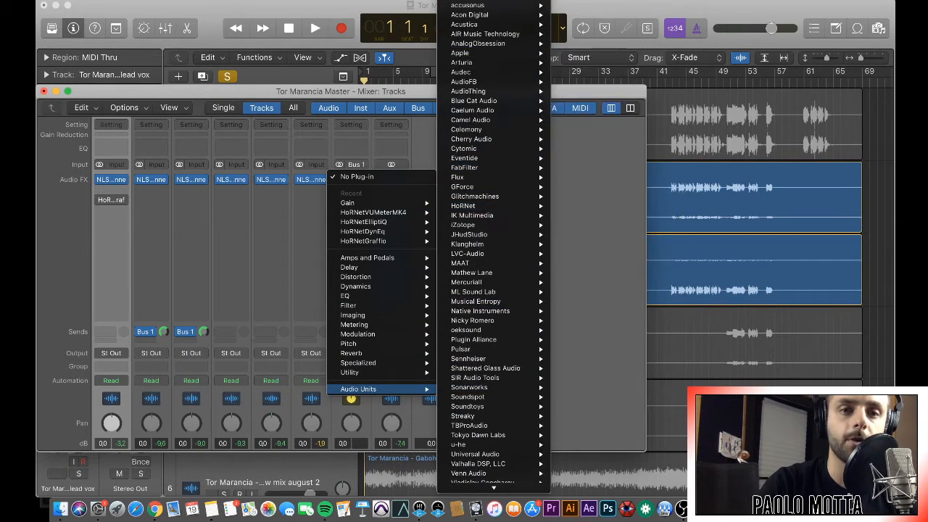
mouse_move(481, 204)
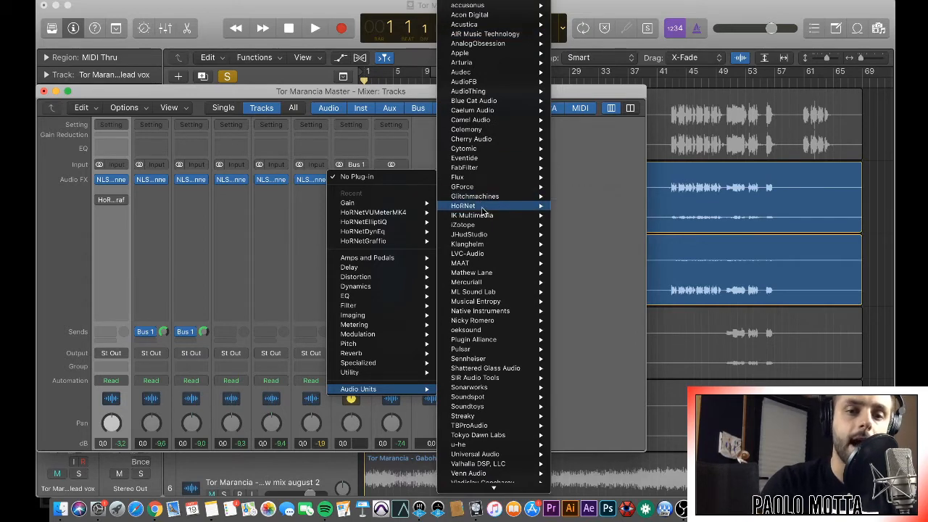
mouse_move(624, 215)
click(673, 206)
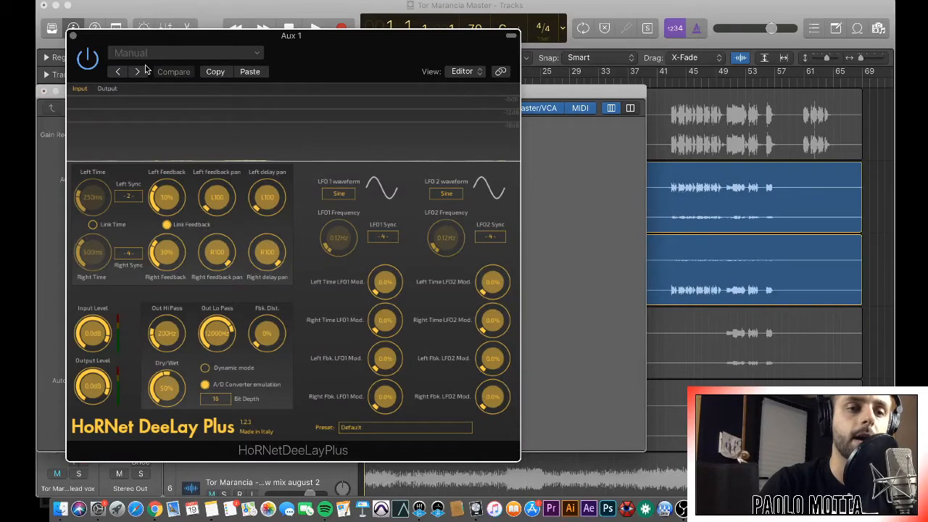
drag(159, 43, 451, 30)
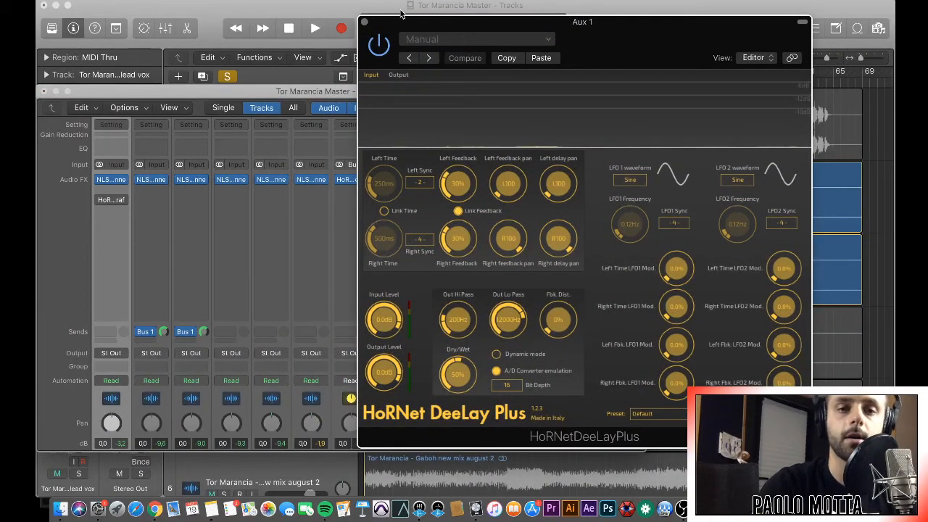
key(space)
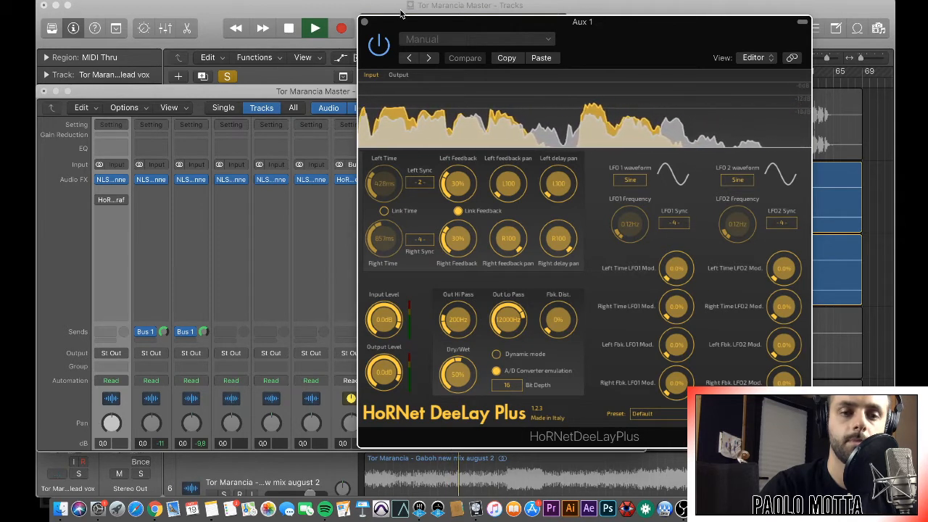
key(space)
- Select the Overdub Vox L and Overdub Vox R channels together and switch off their Bus 1 sends
mouse_move(128, 200)
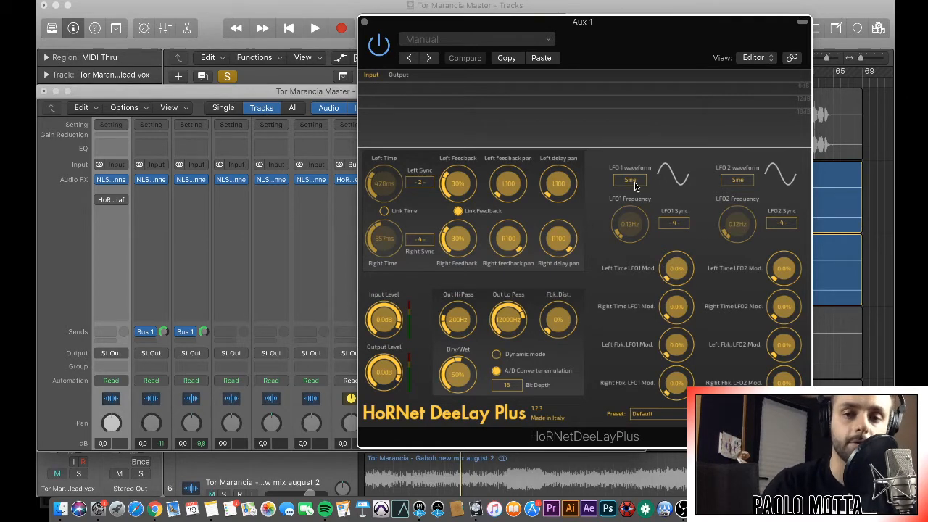
click(139, 331)
scroll(174, 367, down, 4)
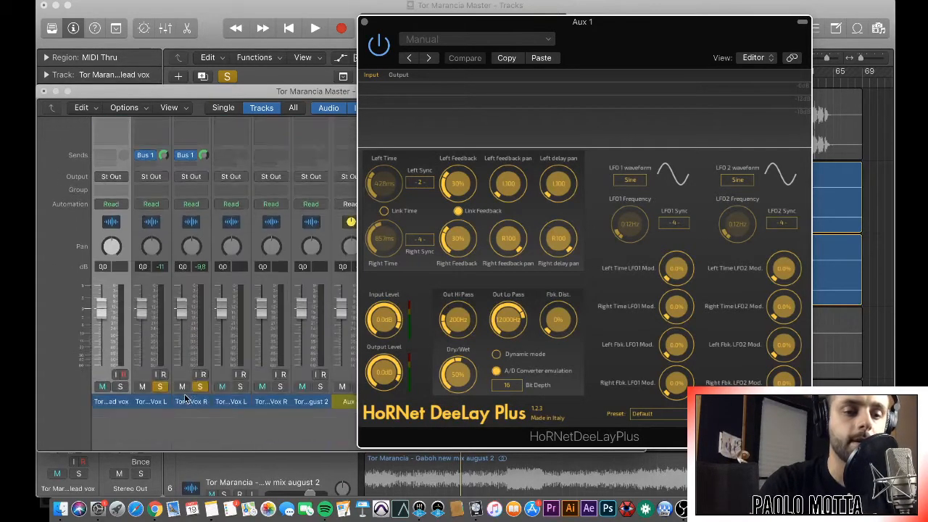
click(190, 442)
shift+click(151, 443)
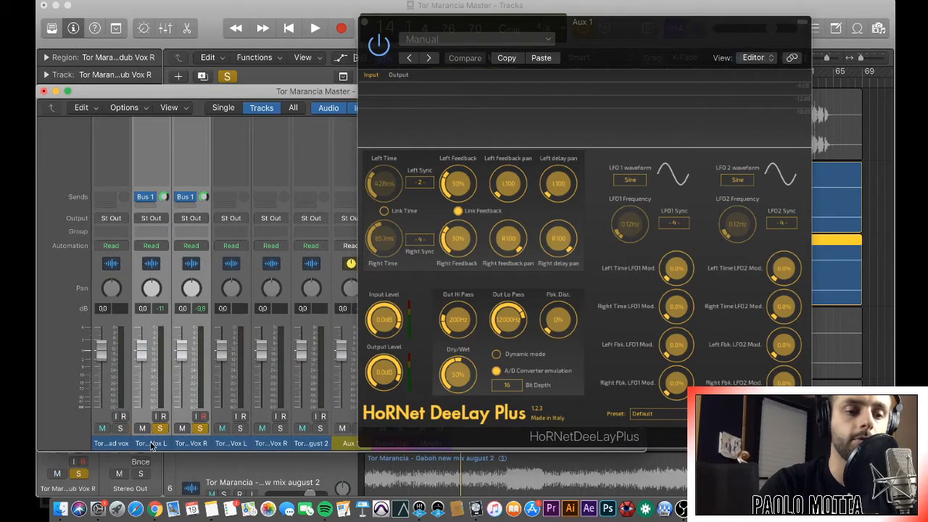
scroll(198, 173, up, 4)
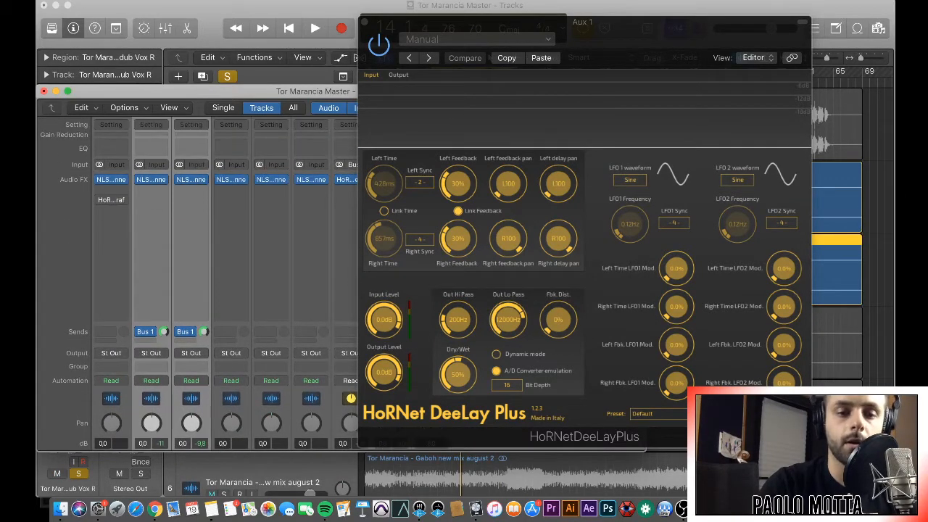
click(142, 332)
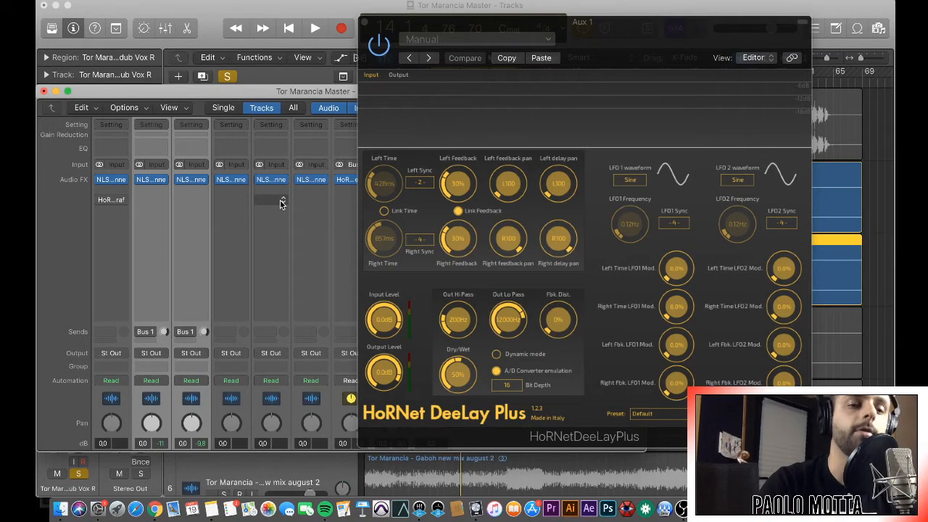
- Play the overdub vocals dry, re-enable both Bus 1 sends, and replay the same passage with the delay
key(space)
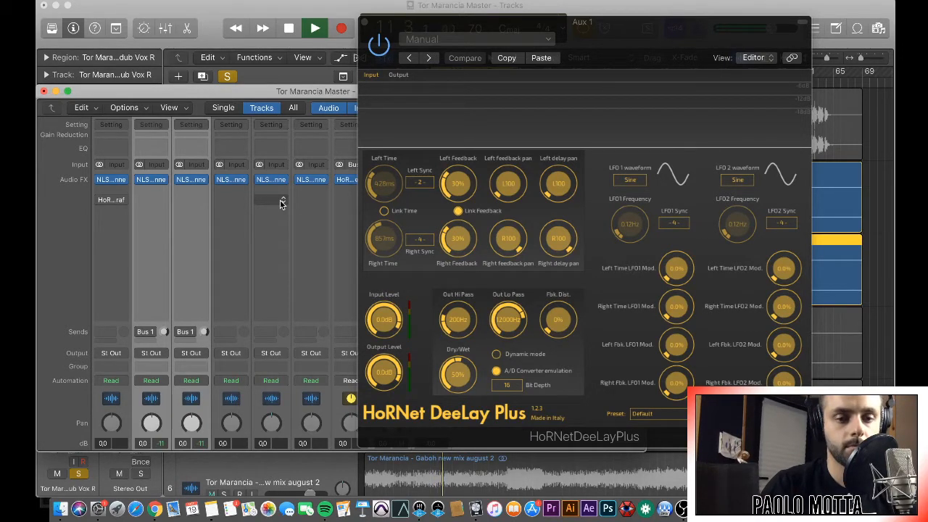
key(space)
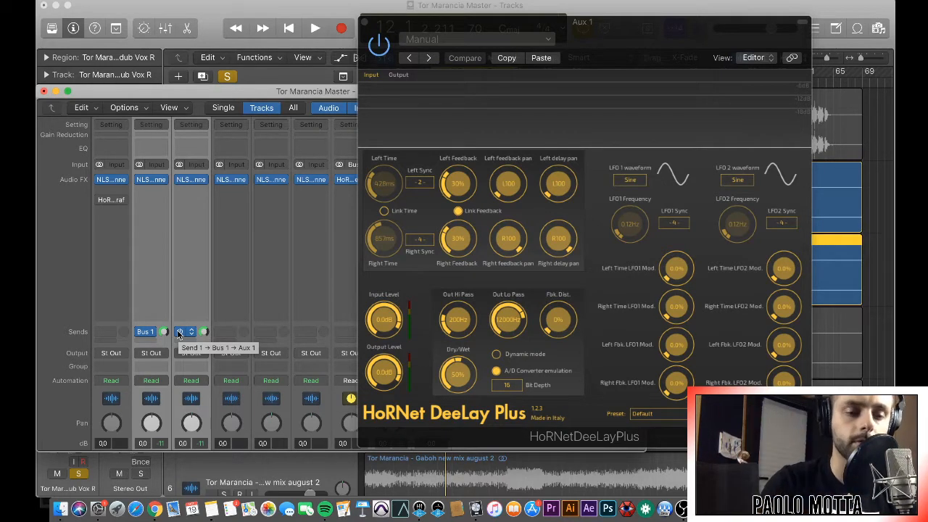
key(space)
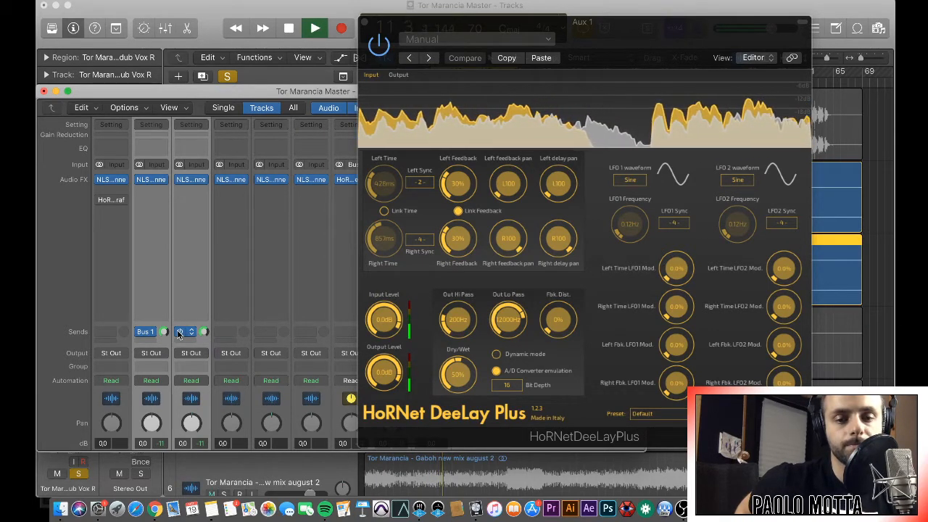
key(space)
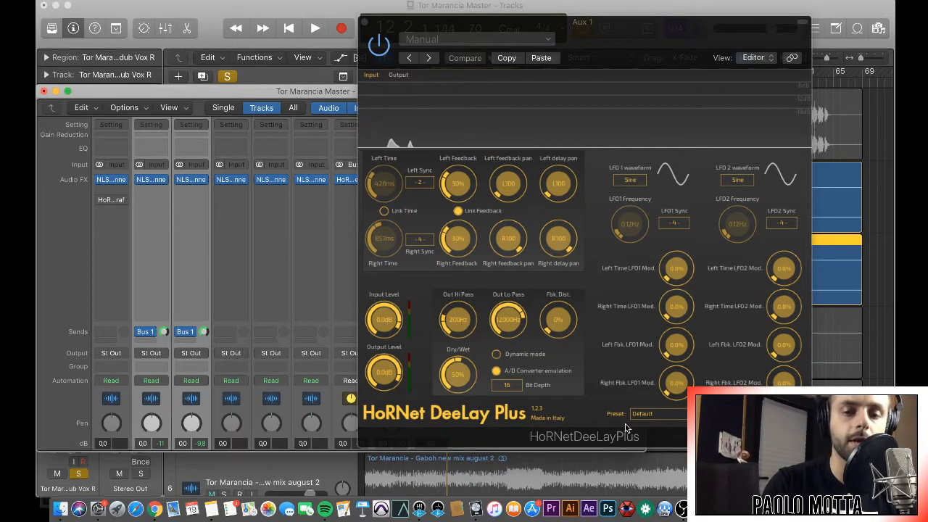
- Load the DL Cellphone Echoes preset in HoRNet DeeLay Plus and play the overdub vocals through it
click(667, 414)
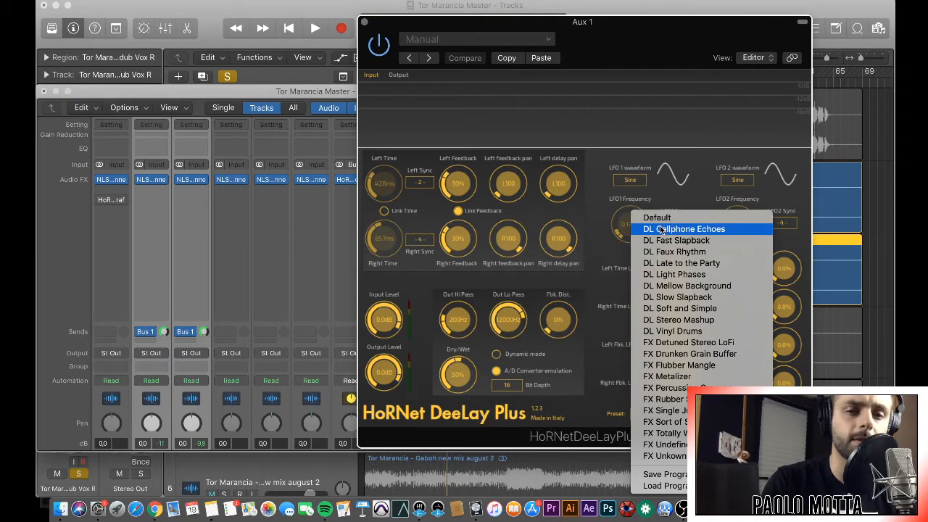
click(613, 56)
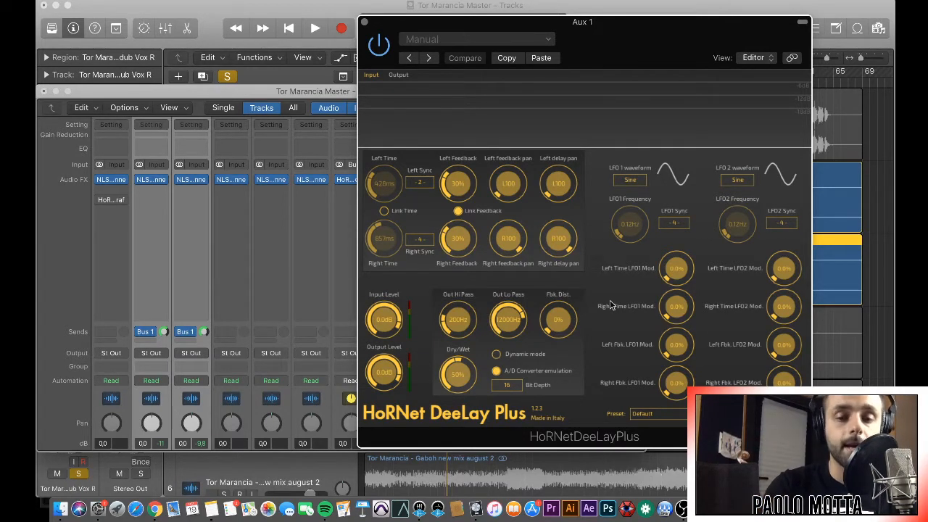
click(655, 423)
click(680, 229)
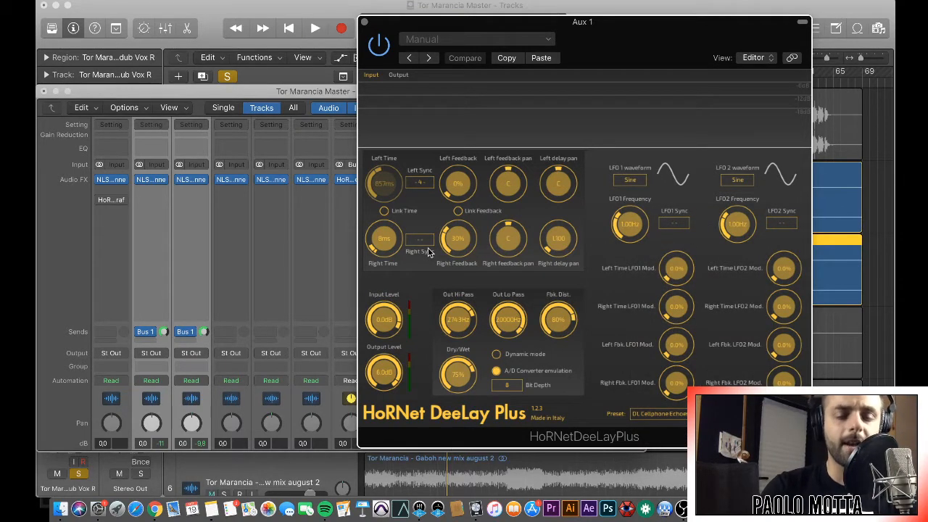
key(space)
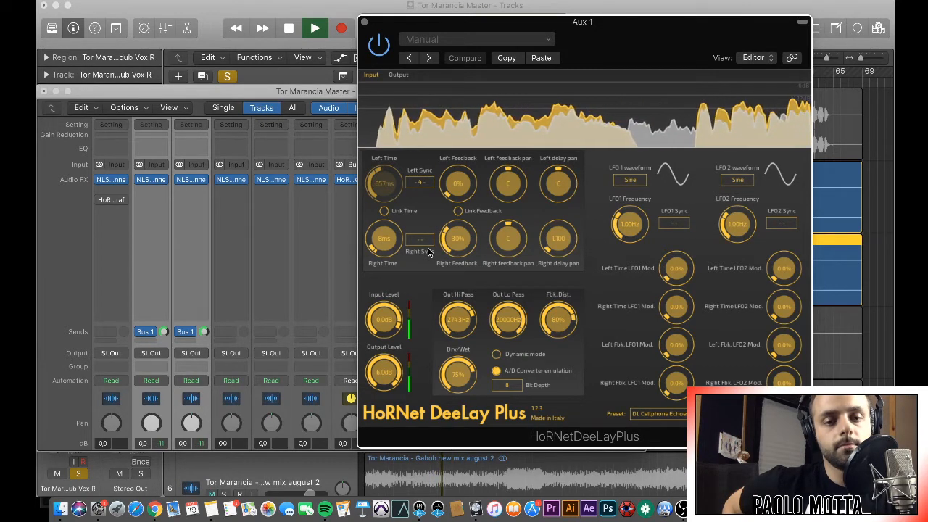
- Load the DL Fast Slapback preset in HoRNet DeeLay Plus and play the overdub vocals through it
key(space)
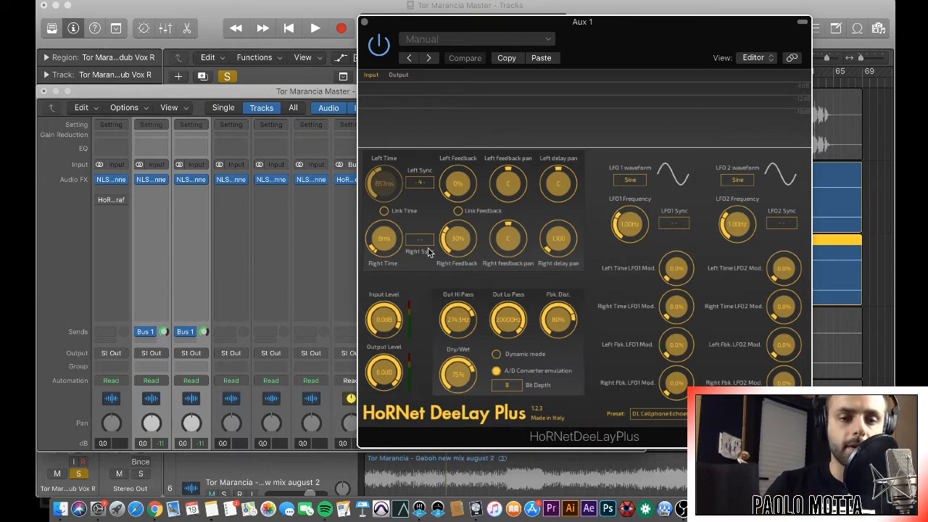
click(668, 414)
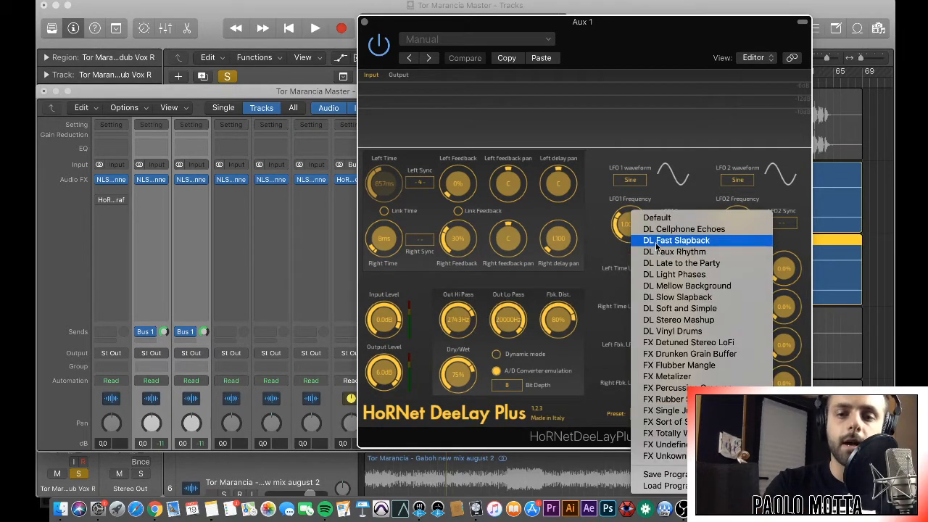
click(656, 243)
key(space)
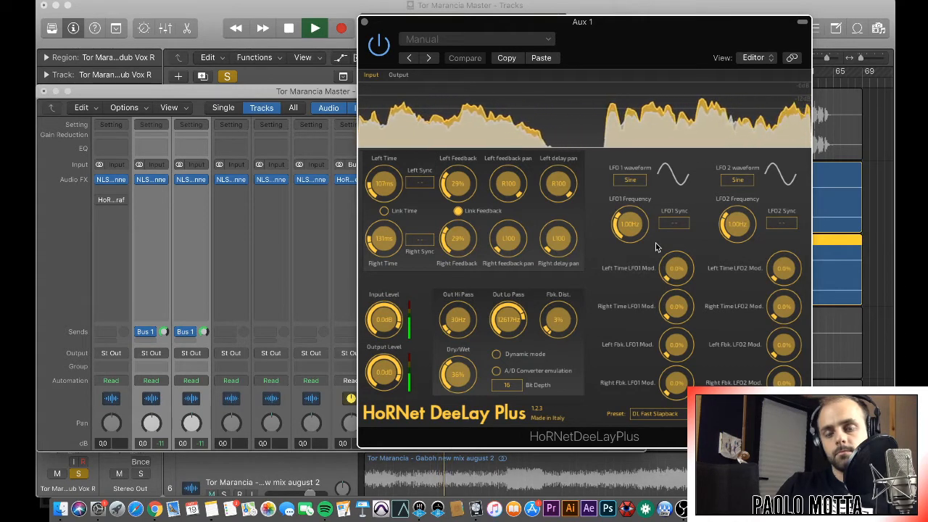
key(space)
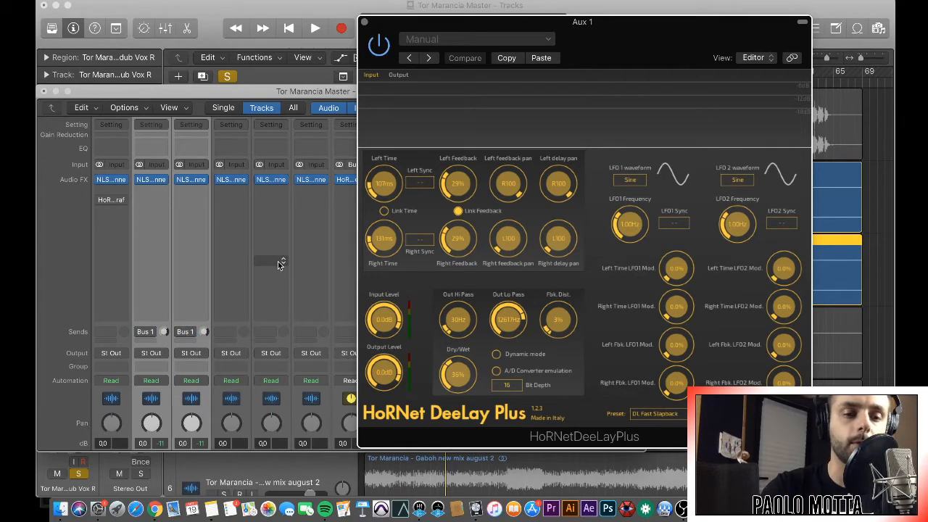
- Compare the overdub vocals without their Bus 1 sends and with both sends re-enabled through the DL Fast Slapback preset
key(space)
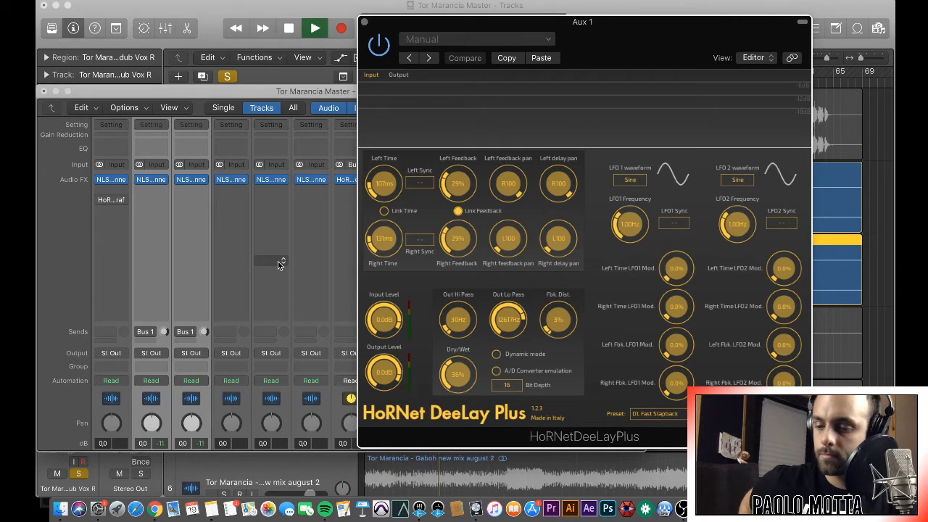
key(space)
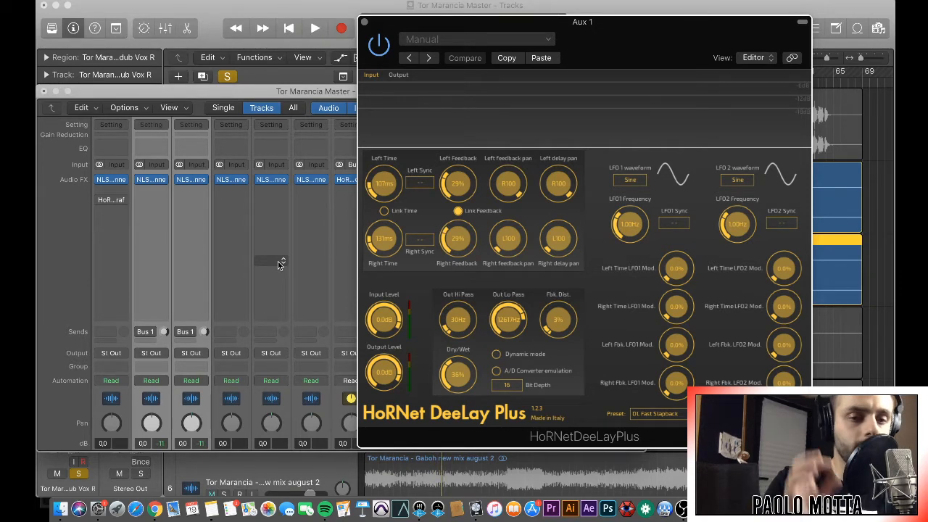
click(141, 332)
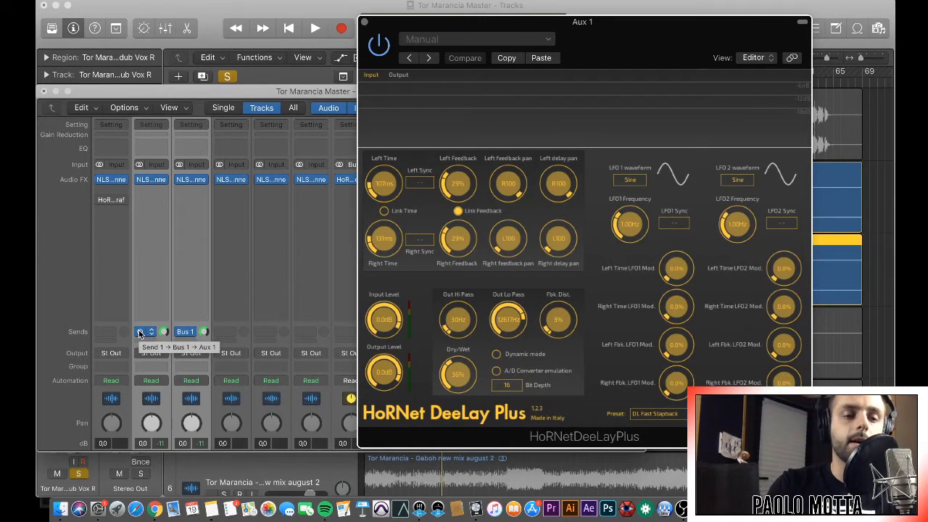
key(space)
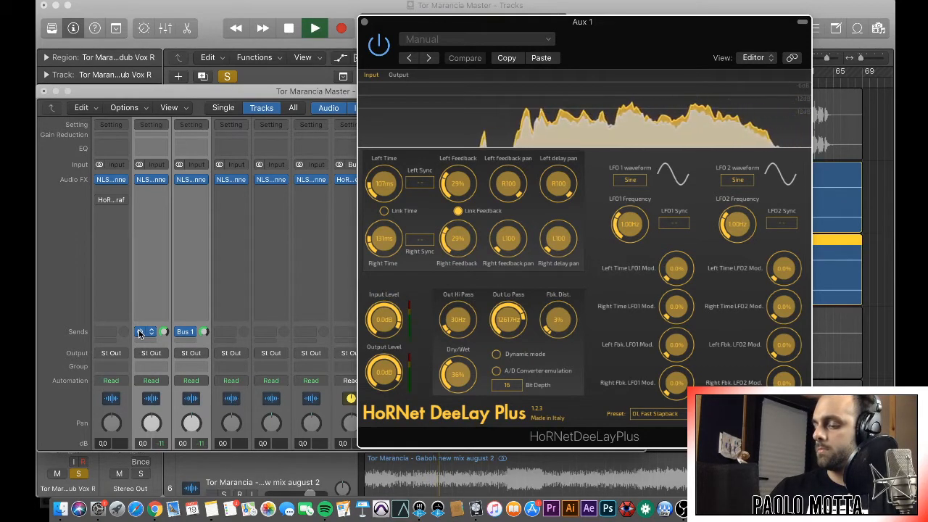
key(space)
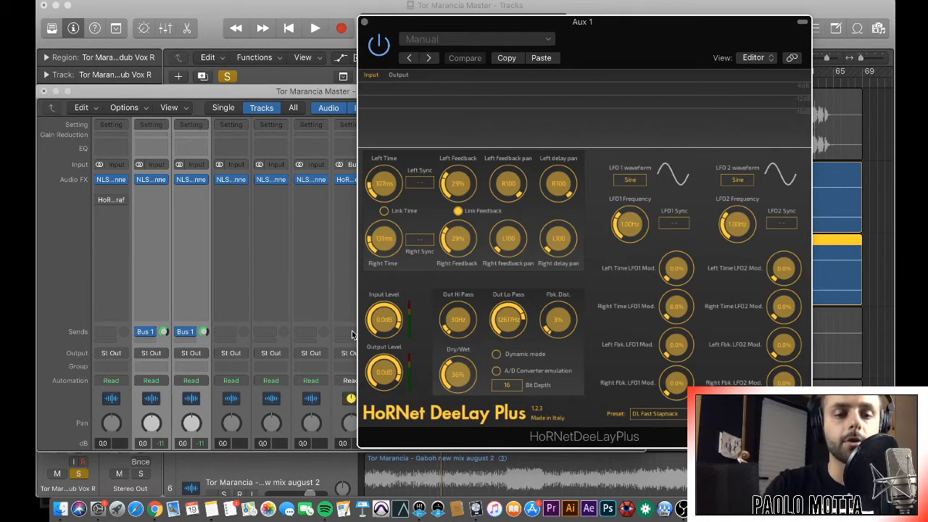
- Load the DL Late to the Party preset in HoRNet DeeLay Plus and play the overdub vocals through it
click(655, 414)
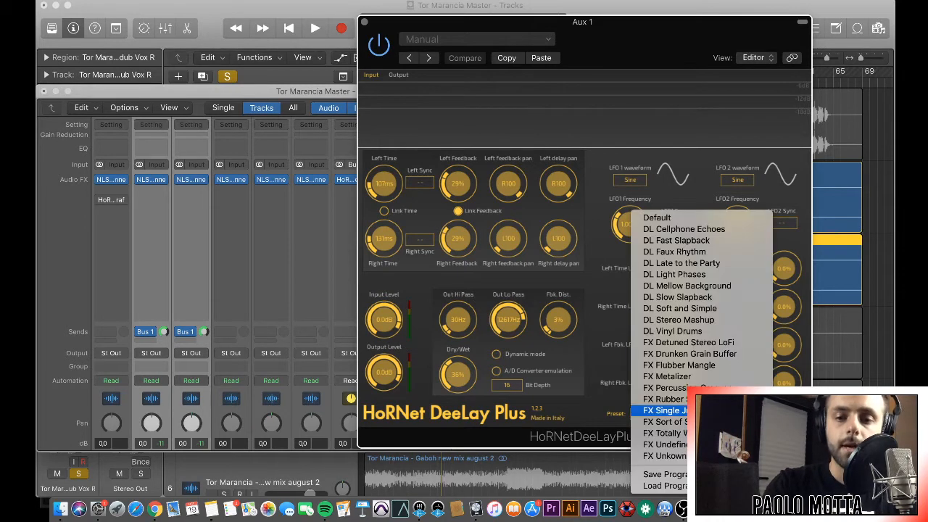
click(687, 265)
key(space)
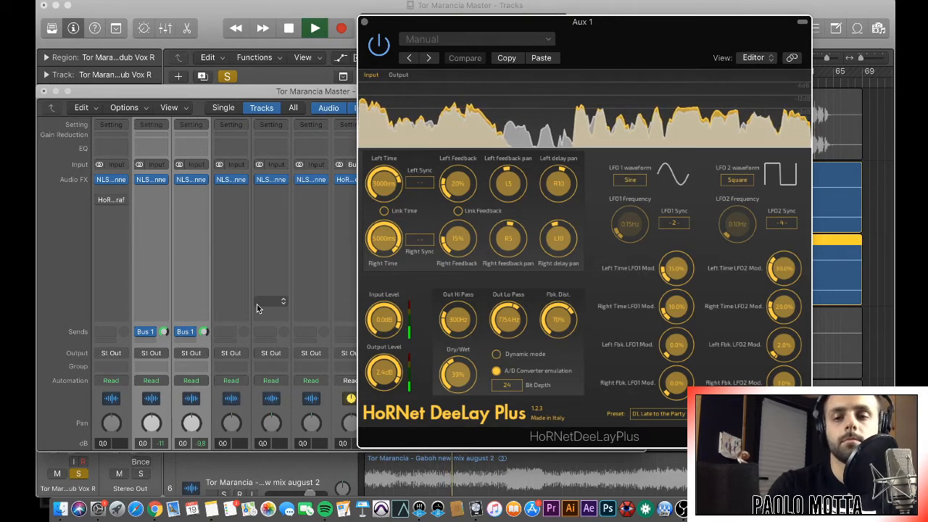
key(space)
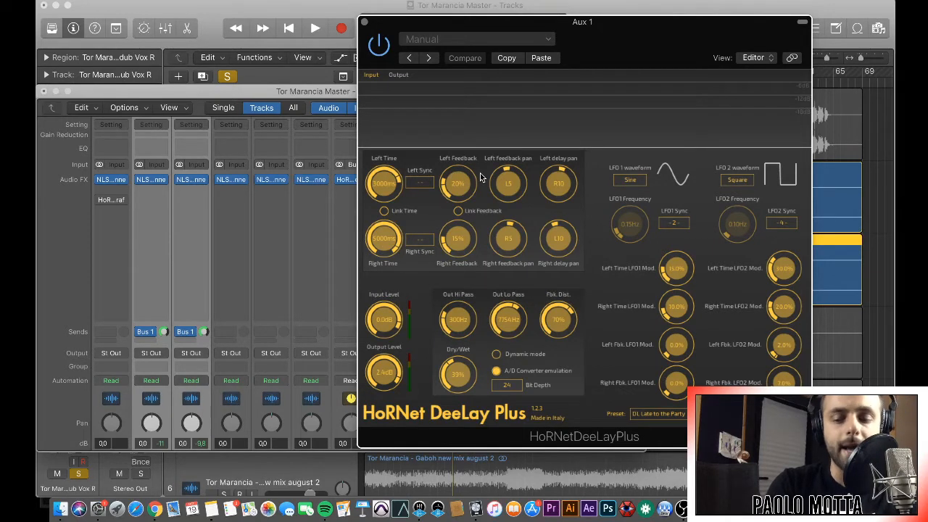
- Review the Left Sync and Right Sync options without changing them, and try Link Time on the two delay times
click(419, 182)
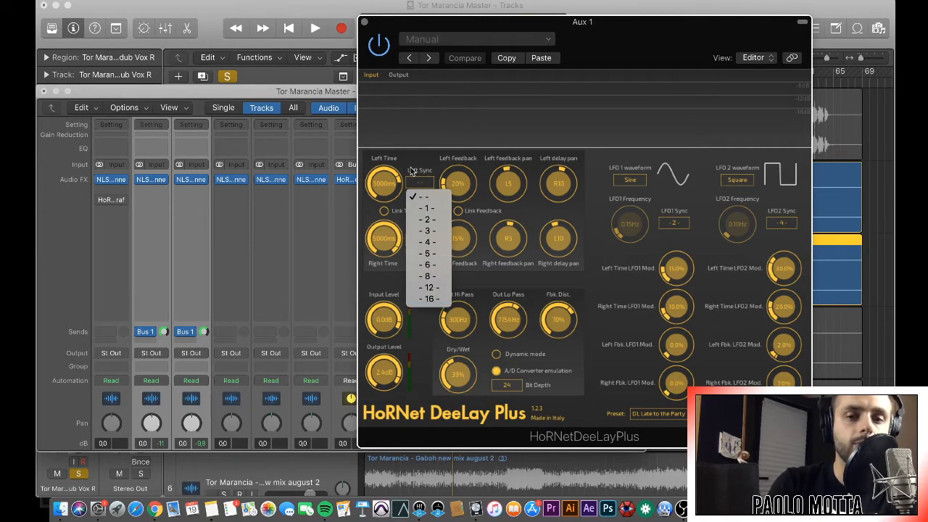
click(414, 195)
click(422, 247)
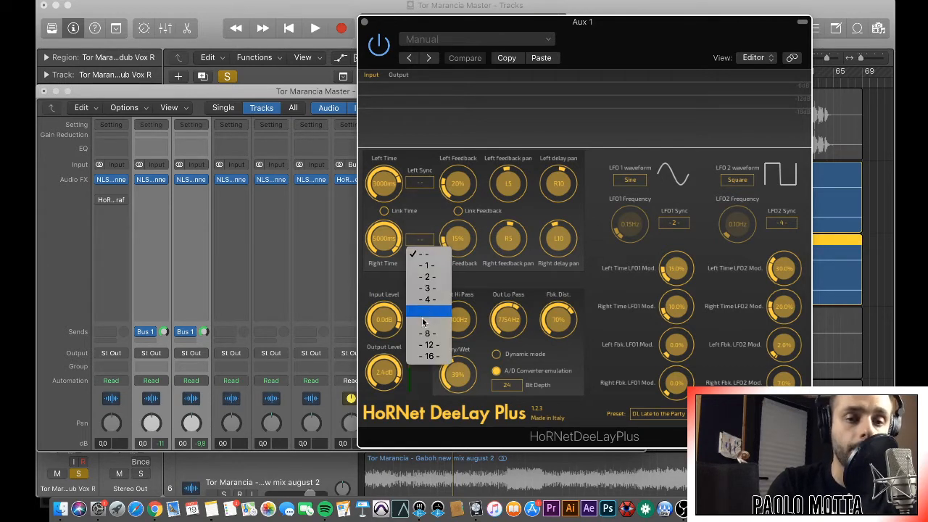
click(417, 211)
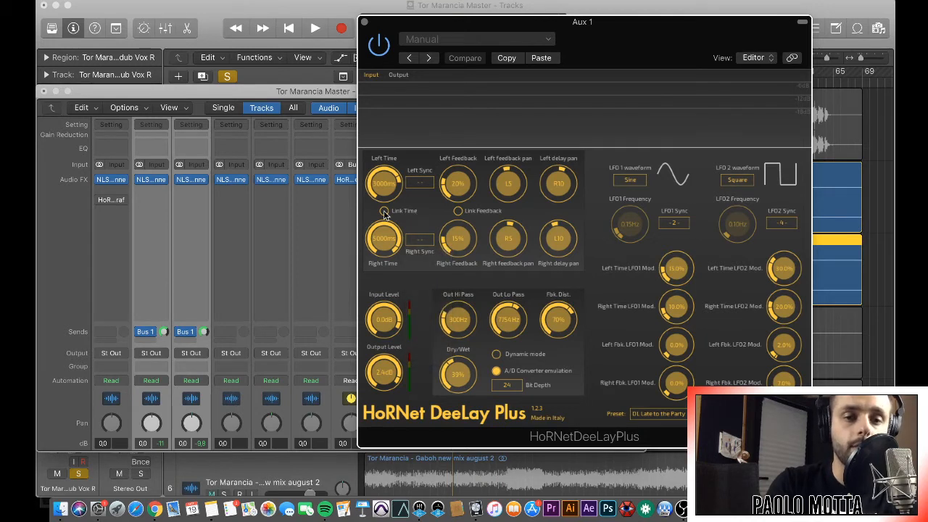
click(383, 211)
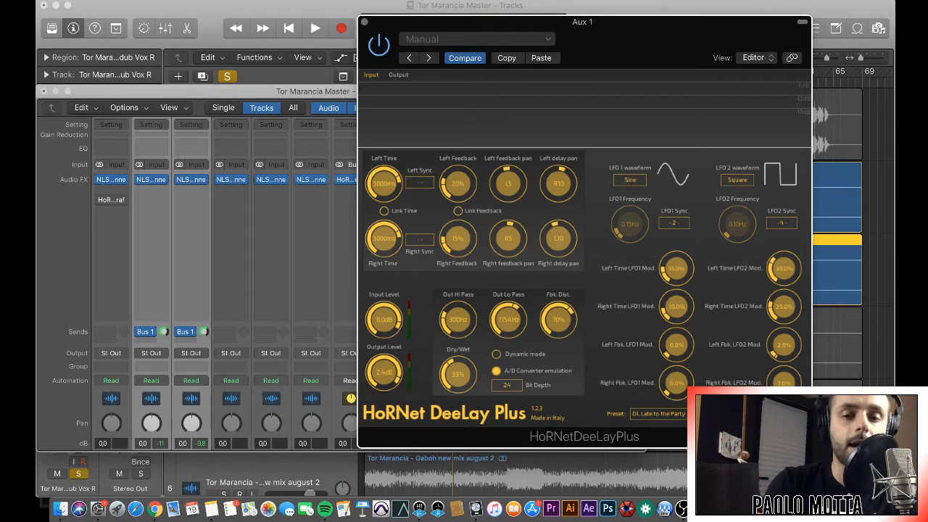
- Load the FX Totally Weird preset in HoRNet DeeLay Plus and play the overdub vocals through it
click(659, 413)
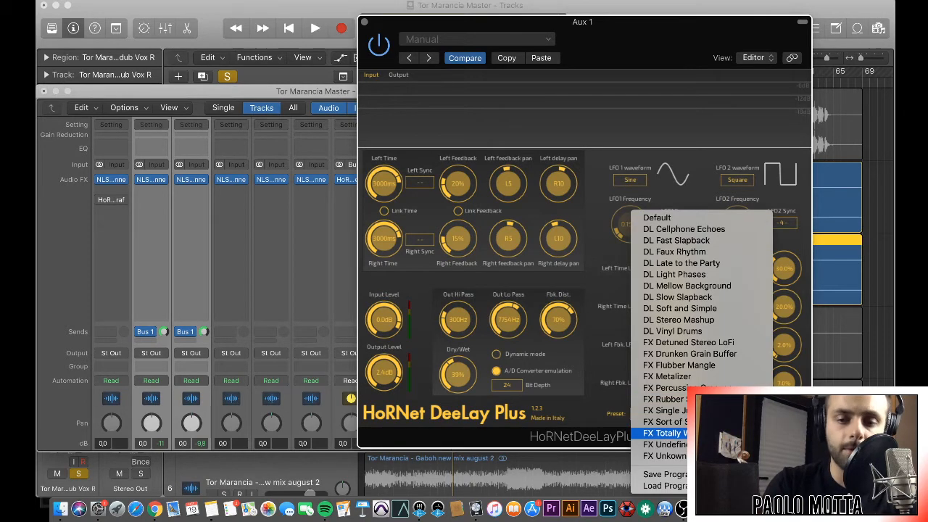
click(664, 433)
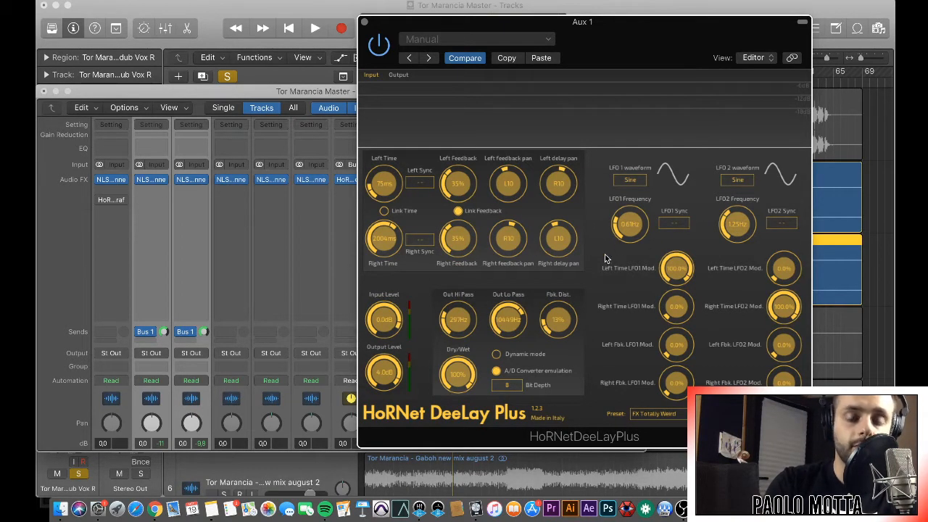
scroll(268, 243, down, 5)
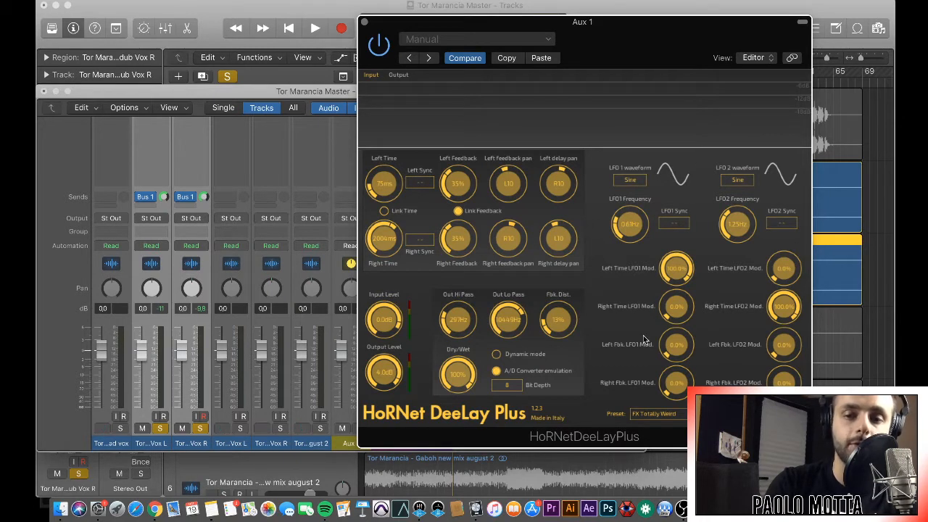
key(space)
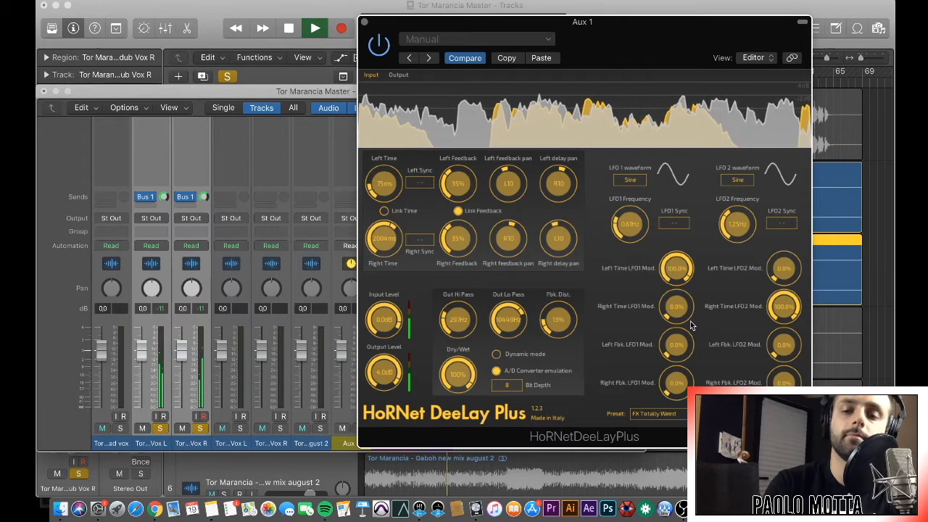
key(space)
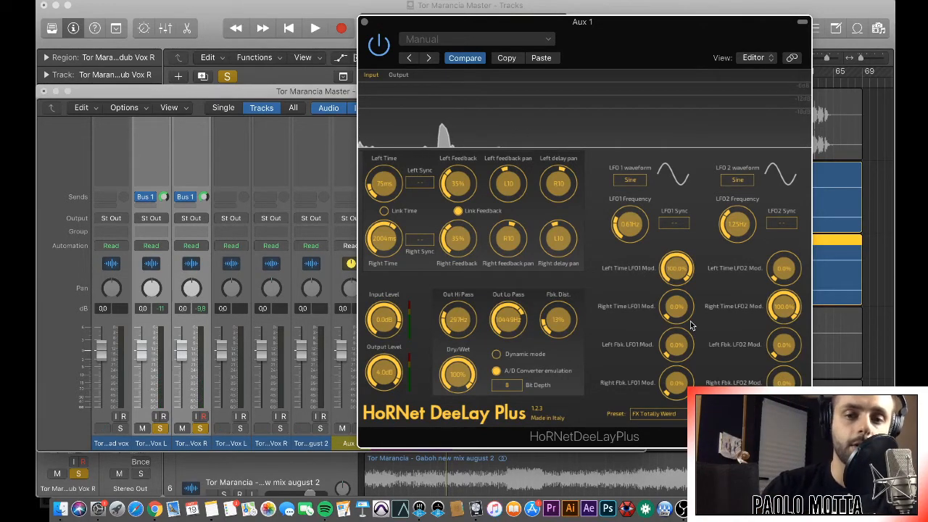
- Examine the LFO 1 waveform choices and the bit depth choices of the A/D converter emulation, keeping the current selections
click(636, 179)
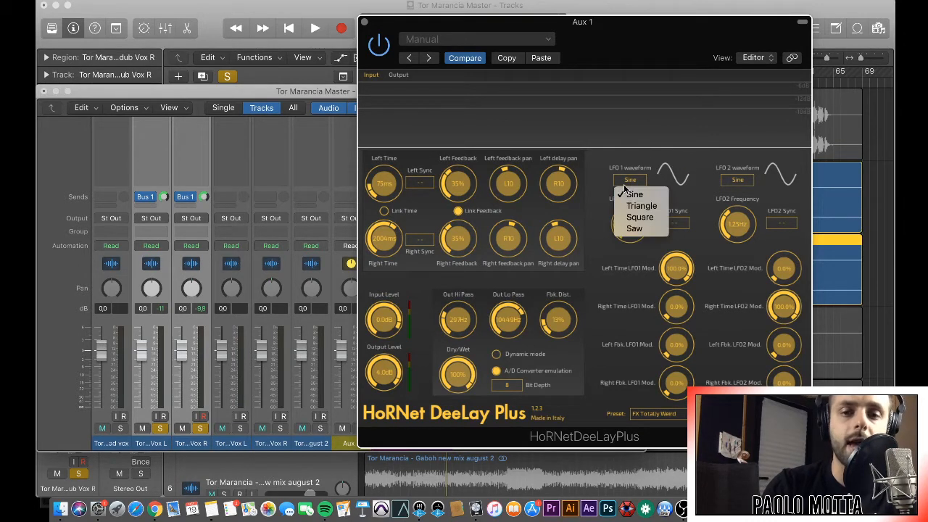
click(698, 176)
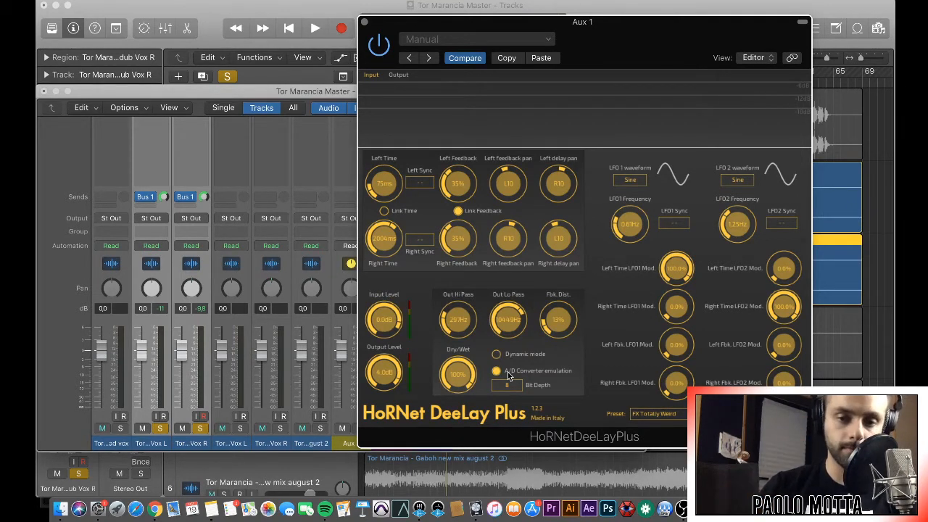
click(508, 385)
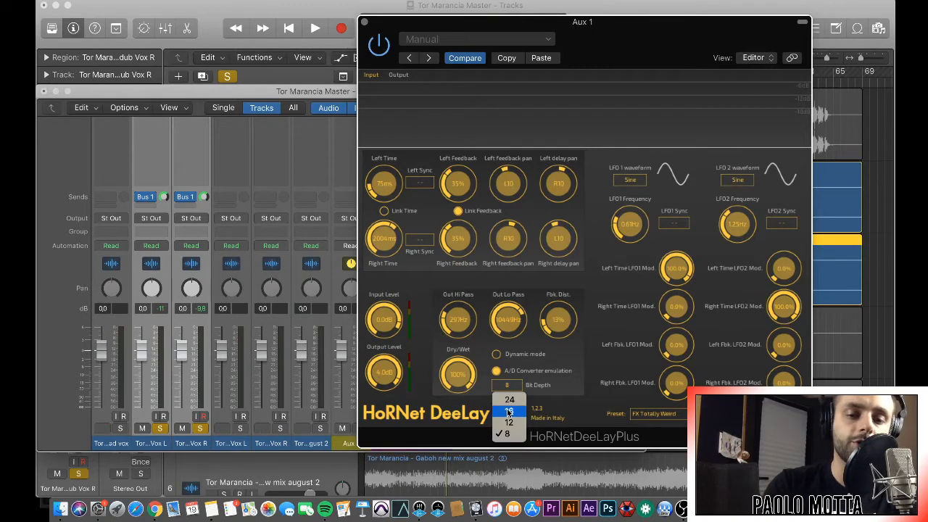
click(565, 399)
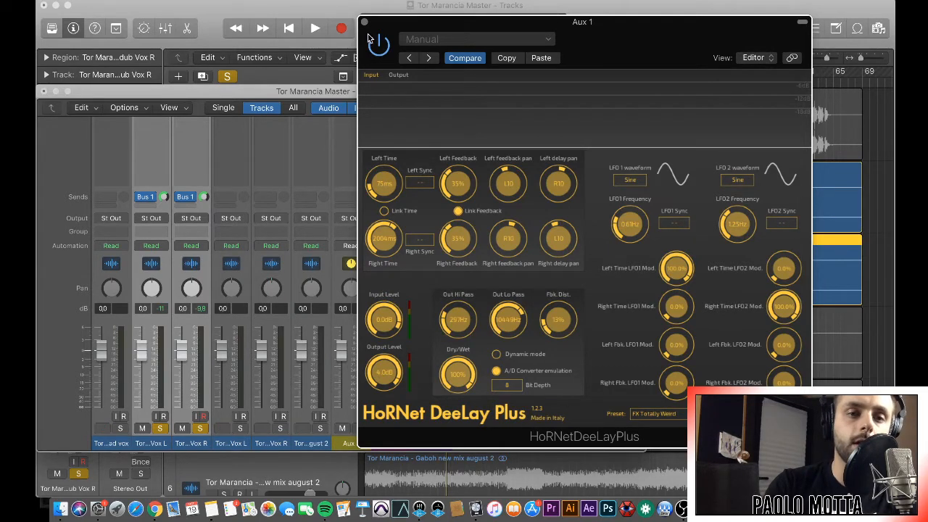
- Close and bypass HoRNetDeeLayPlus on Aux 1, and unsolo the Overdub Vox L and Overdub Vox R channels
click(364, 22)
scroll(330, 174, up, 5)
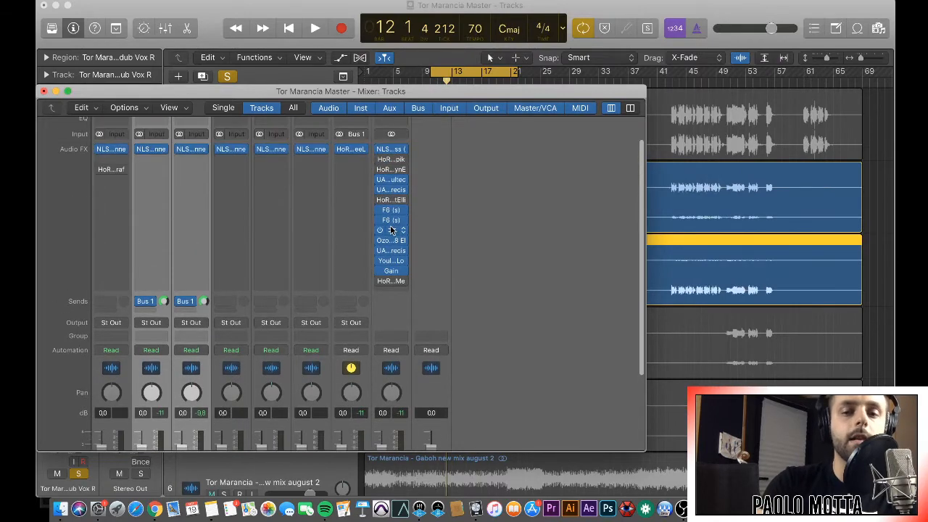
click(349, 150)
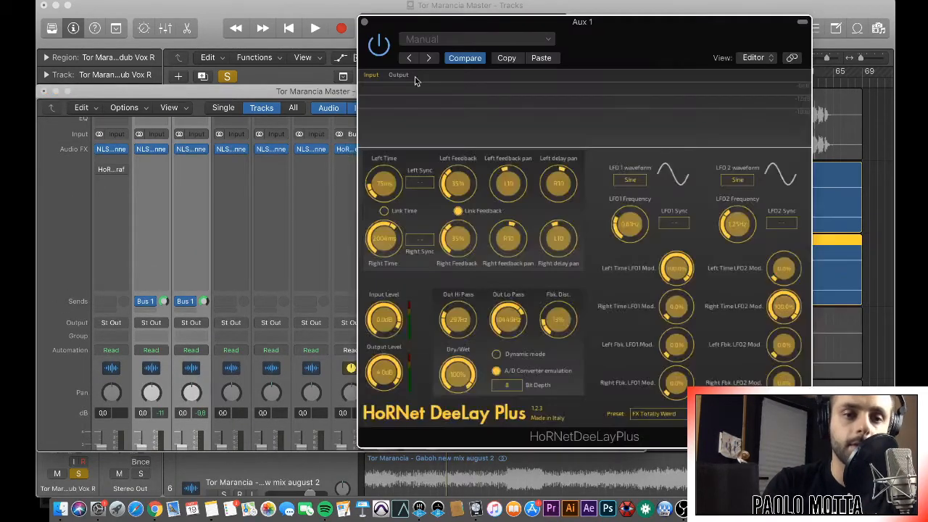
click(365, 23)
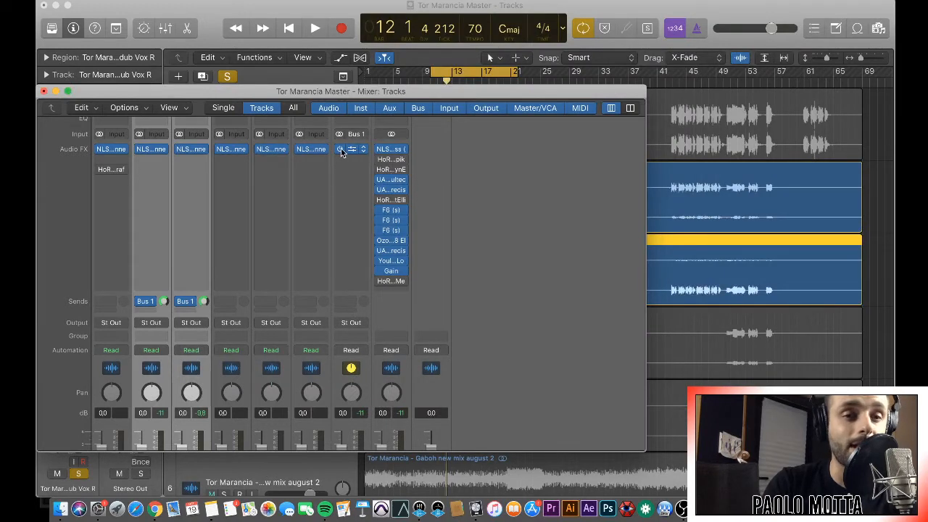
click(344, 151)
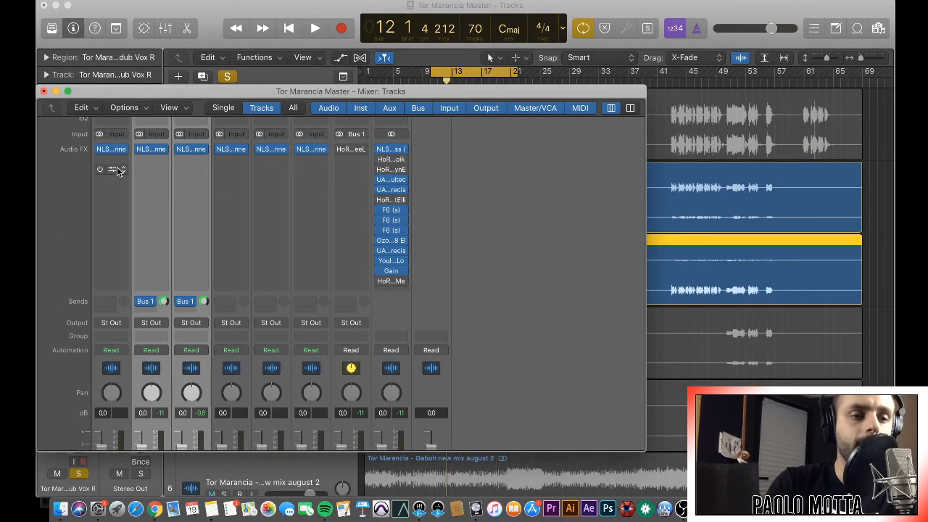
scroll(186, 254, down, 5)
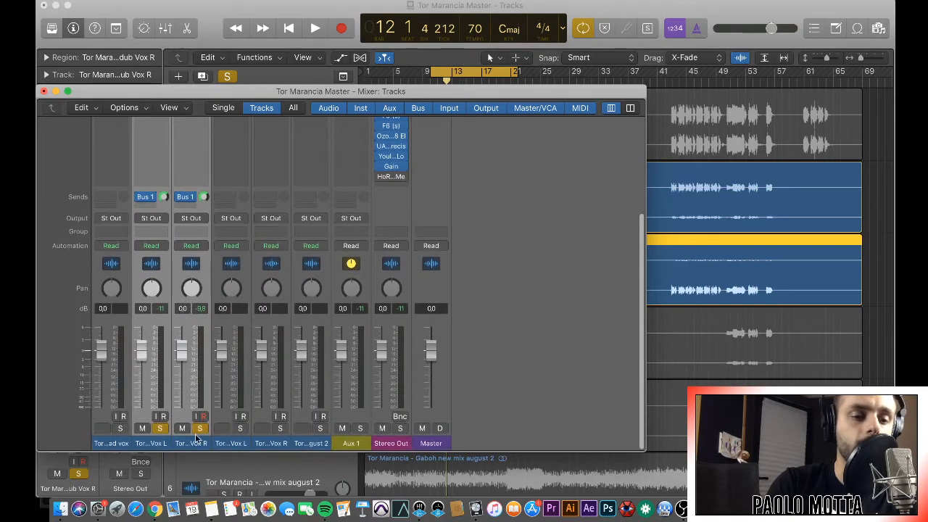
click(199, 428)
- Open the HoRNetGraffio plug-in on the lead vox channel, position its window above the channel faders, and solo that channel
scroll(114, 347, up, 5)
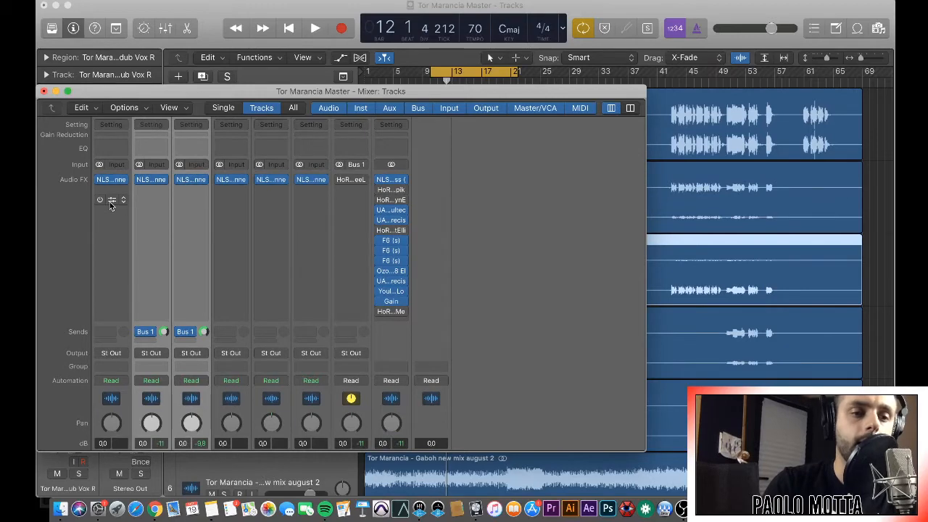
click(111, 201)
drag(601, 97, 542, 38)
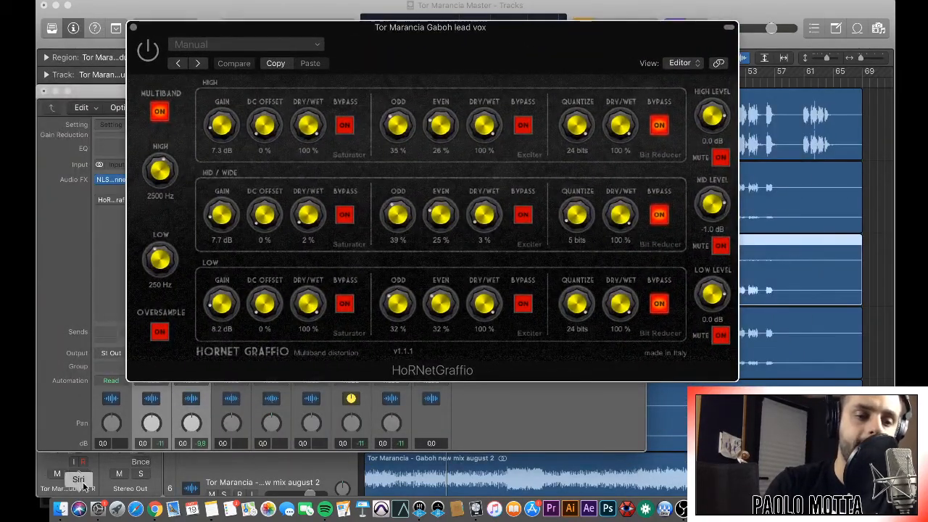
scroll(81, 420, down, 5)
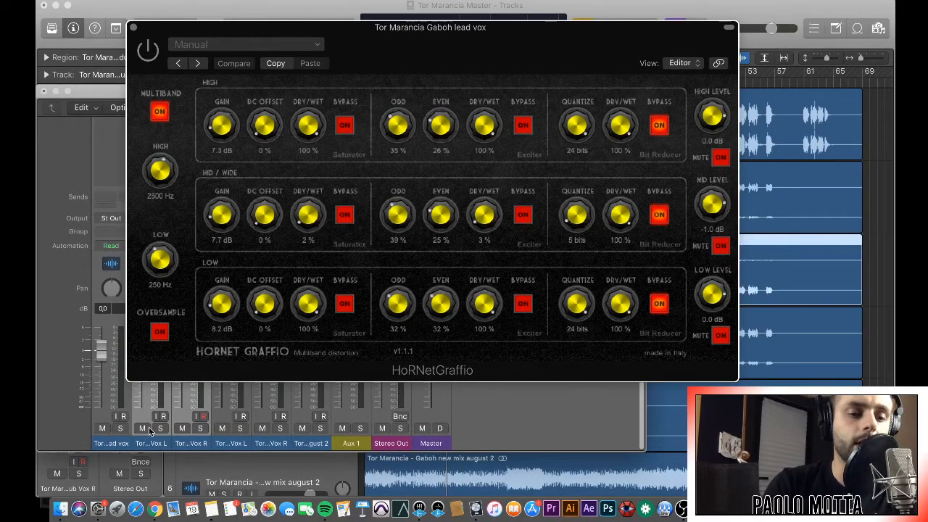
click(120, 429)
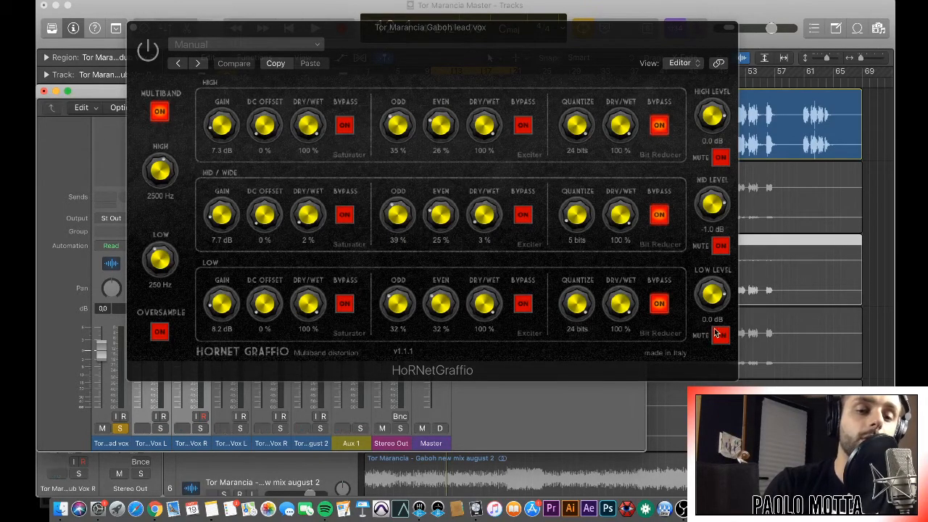
- Switch off the multiband mode of HoRNet Graffio on the lead vocal
click(155, 115)
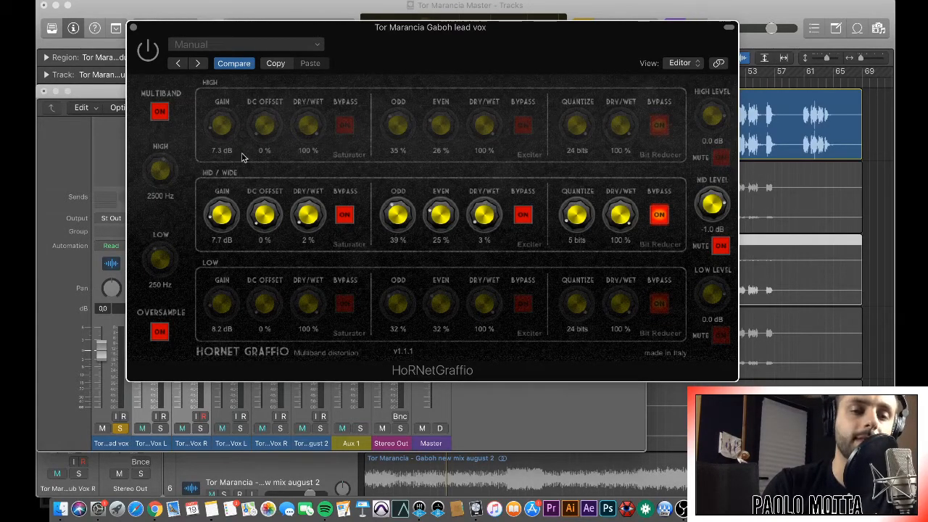
- Move the Graffio window clear of the lead vox channel strip and enable the bypassed plug-in on that channel
drag(362, 48, 477, 30)
scroll(94, 197, up, 5)
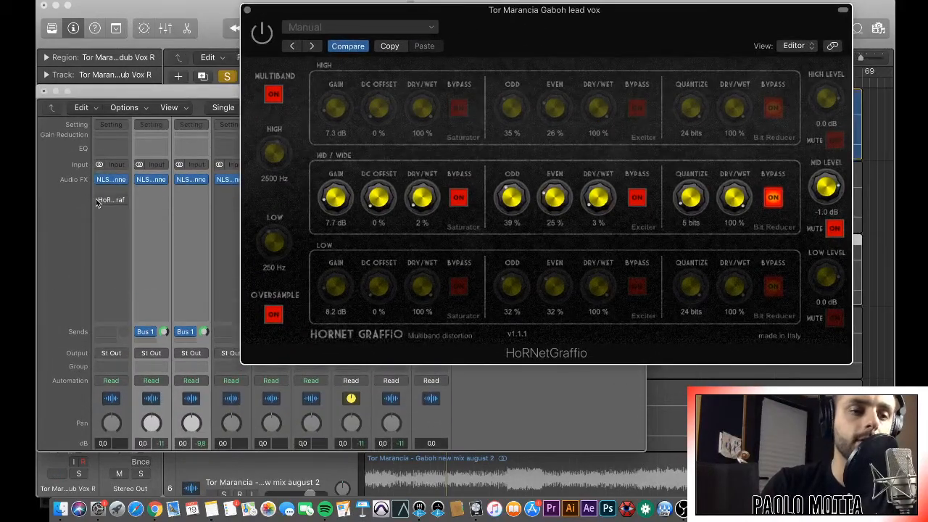
click(101, 199)
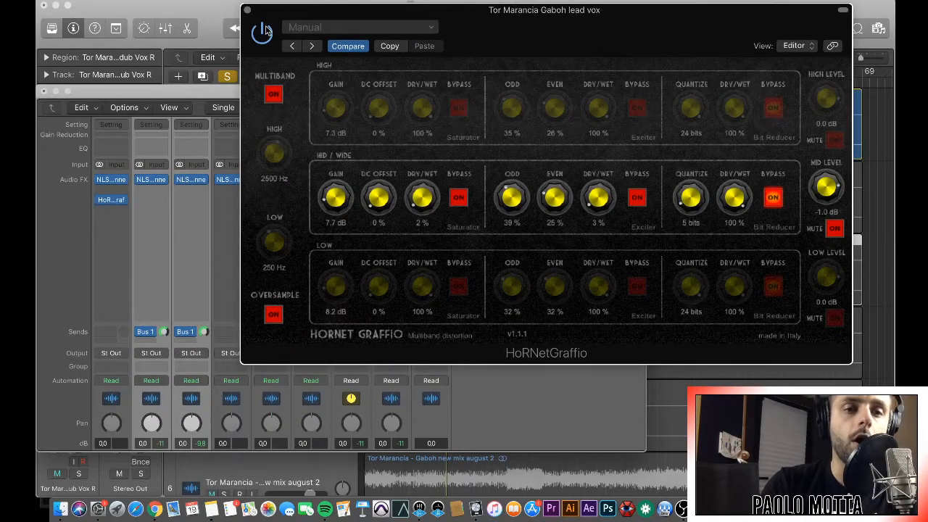
scroll(113, 234, down, 5)
click(120, 429)
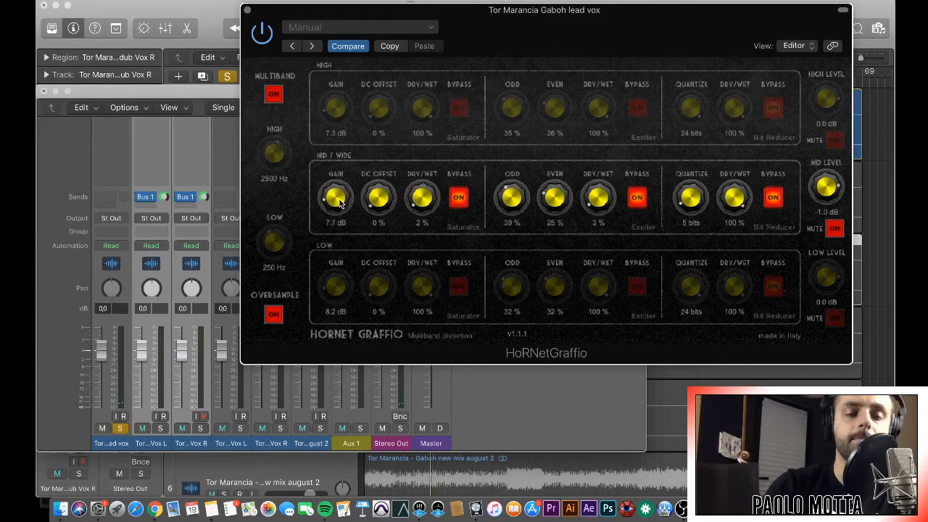
- Activate the mid/wide saturator, raise its gain to 59.8 dB, and start playback of the soloed lead vocal
drag(330, 196, 358, 64)
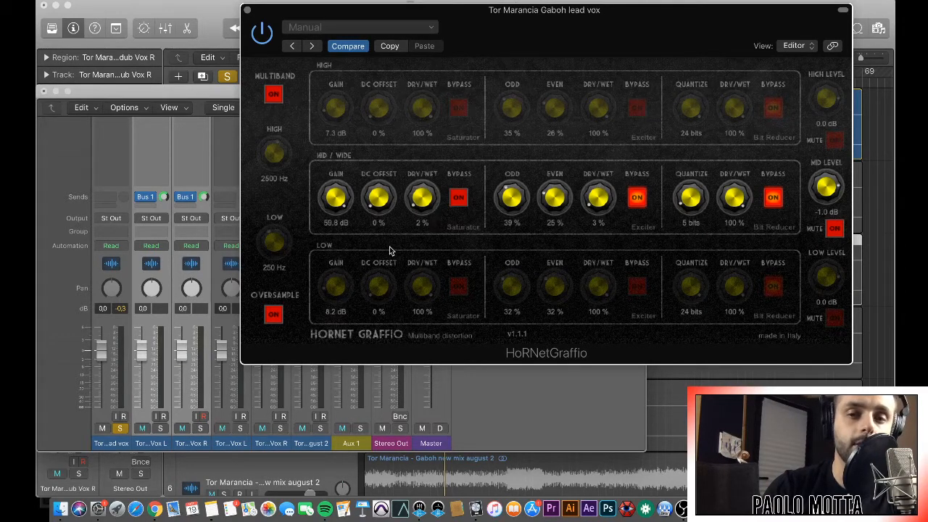
drag(494, 16, 431, 38)
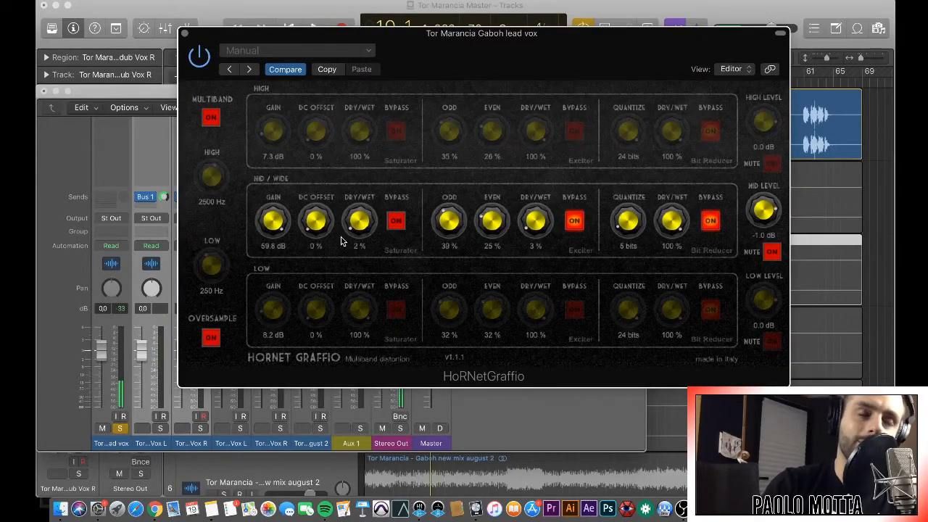
key(space)
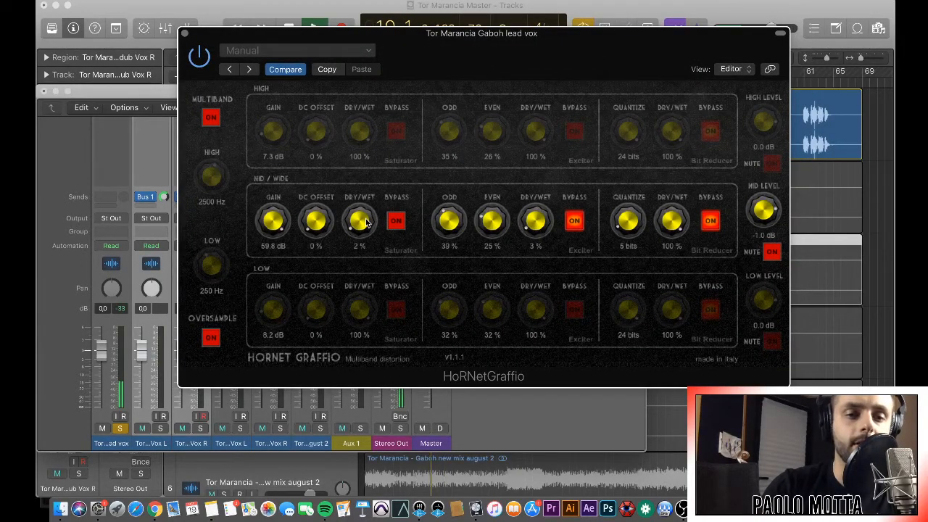
- Raise the mid/wide saturator's dry/wet to 100 % in stages during playback, compensating by lowering the mid level to -26.7 dB
drag(364, 225, 359, 209)
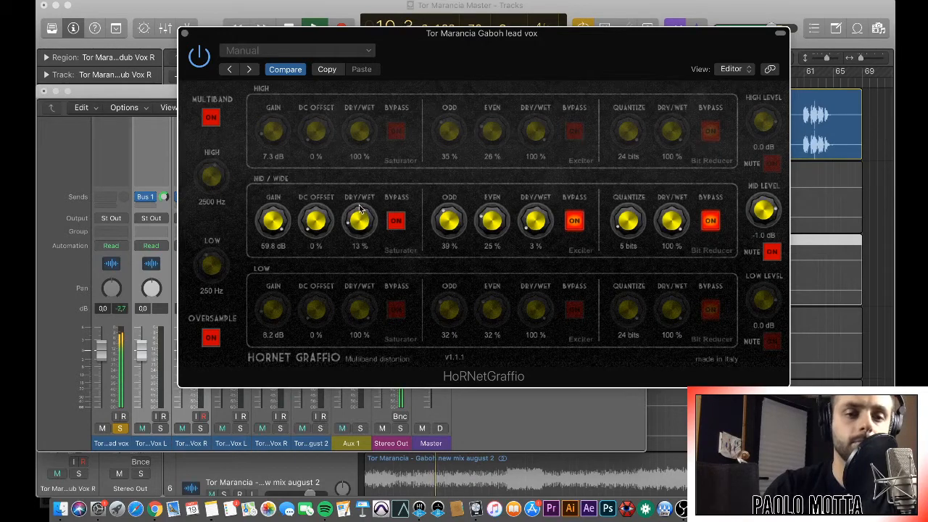
drag(765, 214, 763, 236)
drag(364, 227, 363, 219)
drag(765, 211, 762, 235)
drag(367, 229, 363, 192)
drag(767, 216, 757, 255)
drag(363, 229, 362, 198)
drag(758, 210, 758, 219)
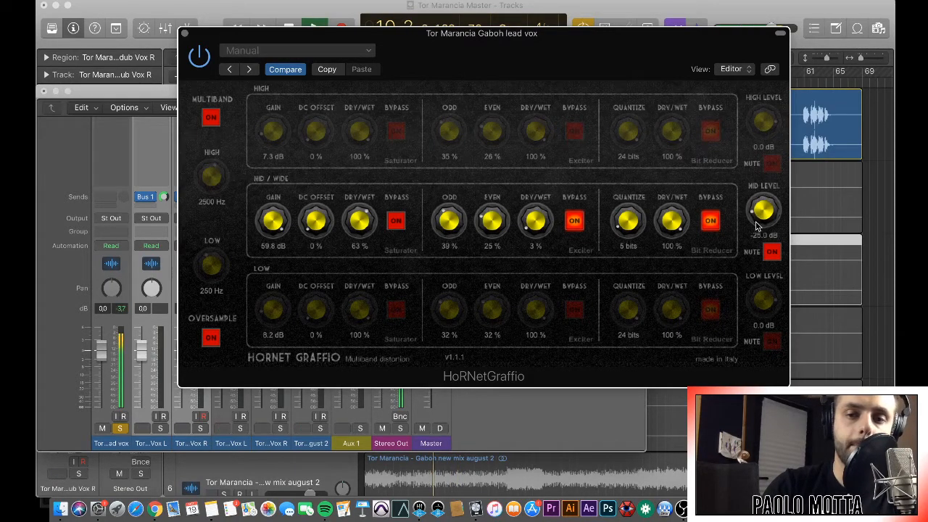
drag(363, 218, 363, 130)
drag(761, 210, 762, 215)
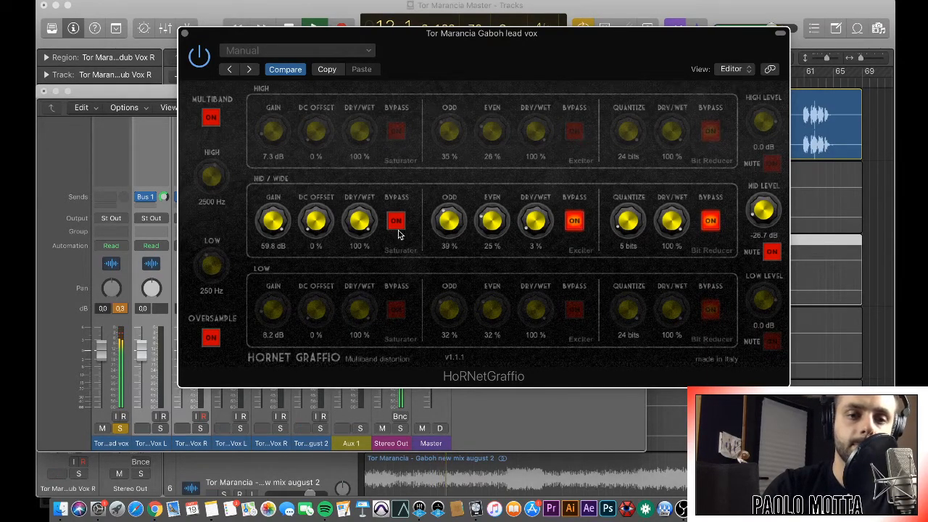
- Set the mid/wide saturator's gain to 59.5 dB and DC offset to 100 %, with the mid level at -23.1 dB
drag(270, 222, 267, 249)
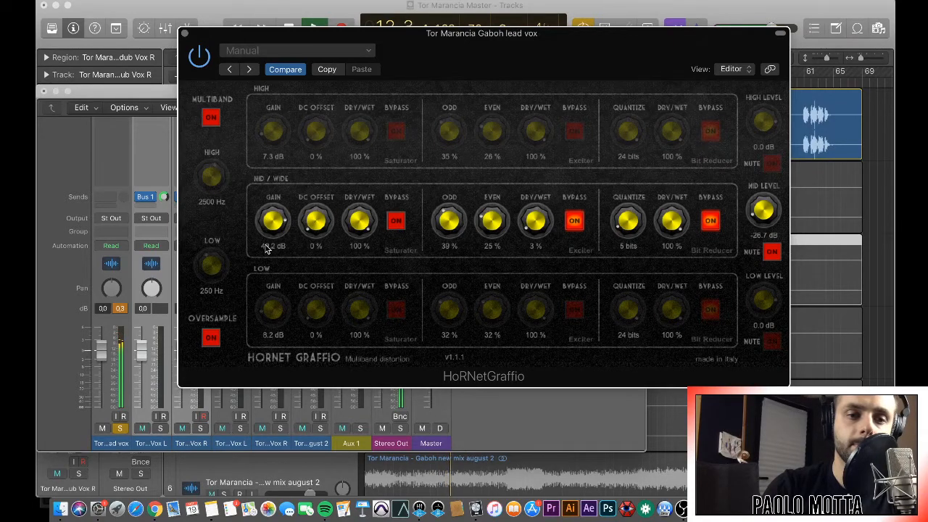
drag(314, 223, 311, 145)
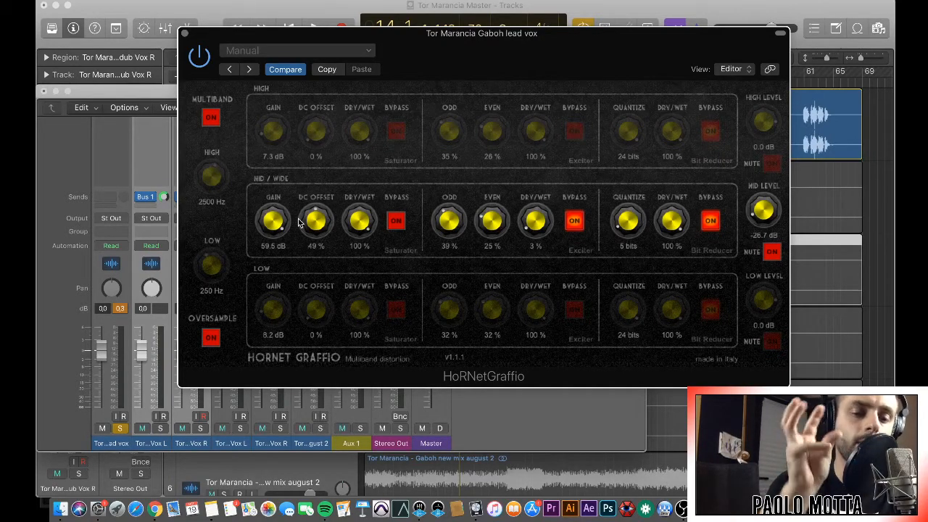
key(space)
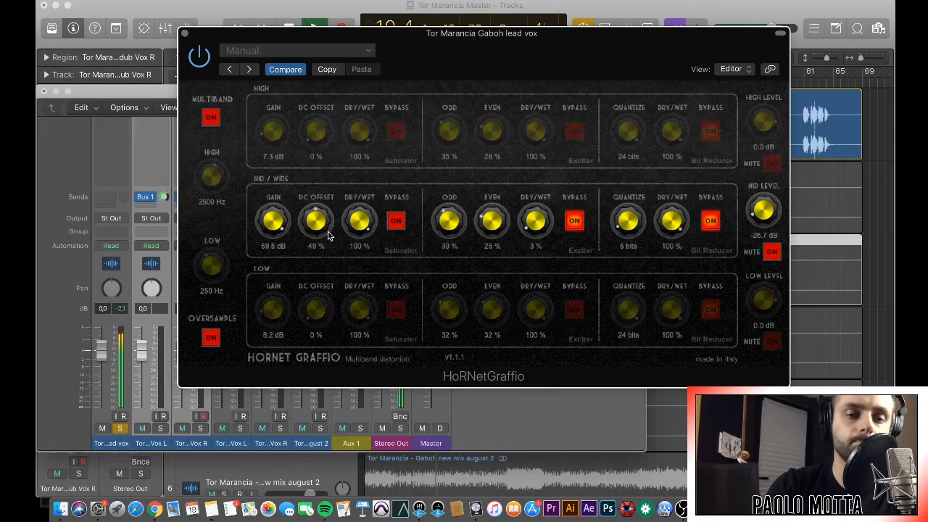
drag(316, 220, 317, 126)
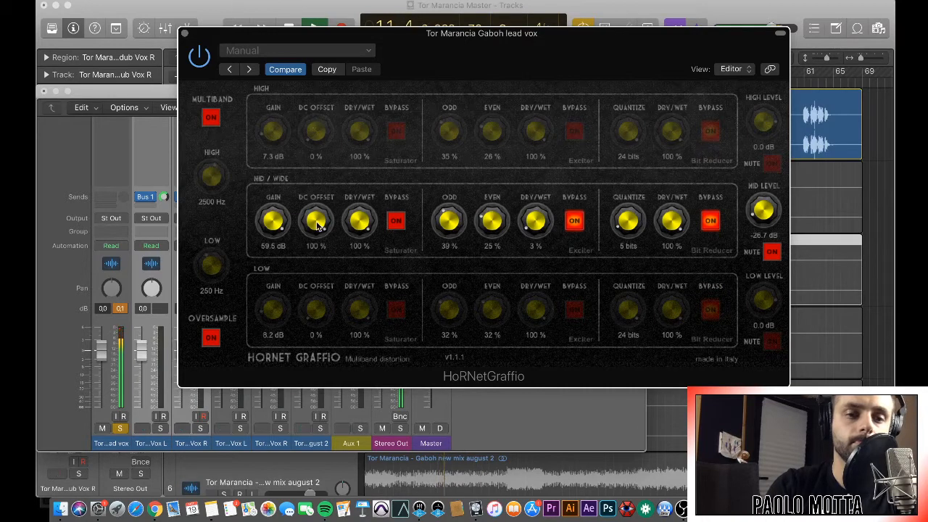
drag(767, 202, 762, 181)
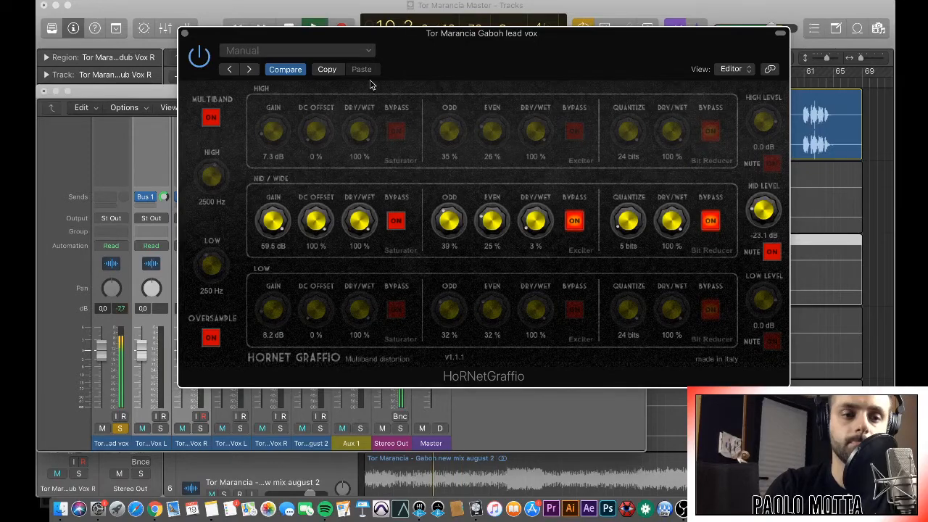
- Uncover the lead vox channel strip, inspect its plug-in slots and level meter during playback, and stop the playback
drag(319, 41, 460, 75)
scroll(124, 223, up, 5)
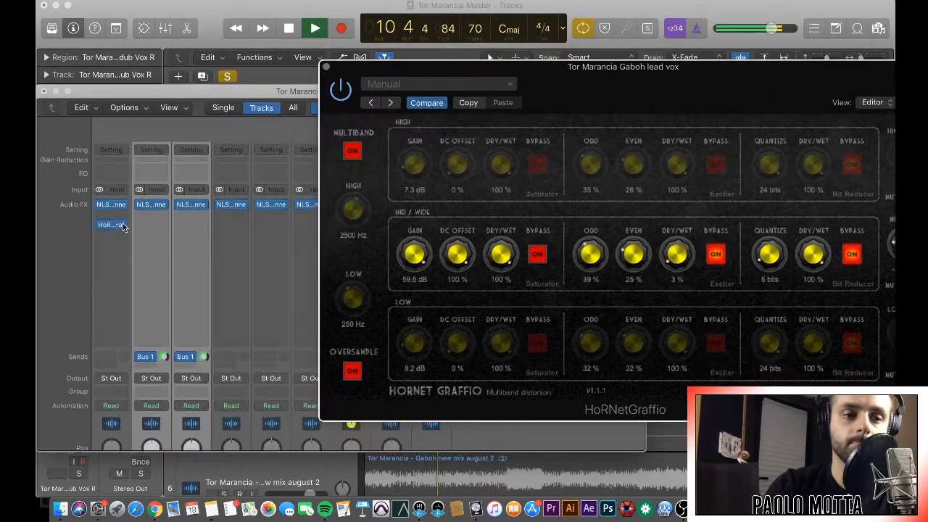
scroll(141, 233, down, 4)
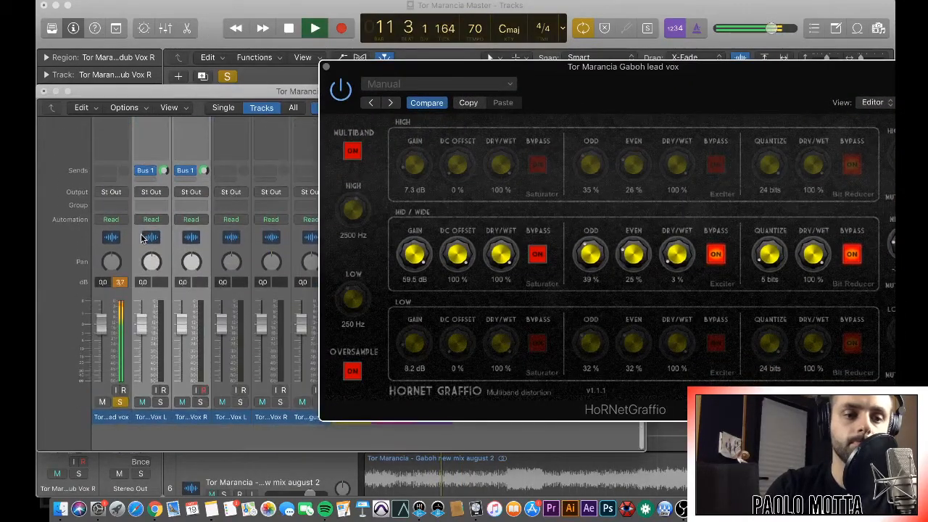
scroll(141, 234, up, 3)
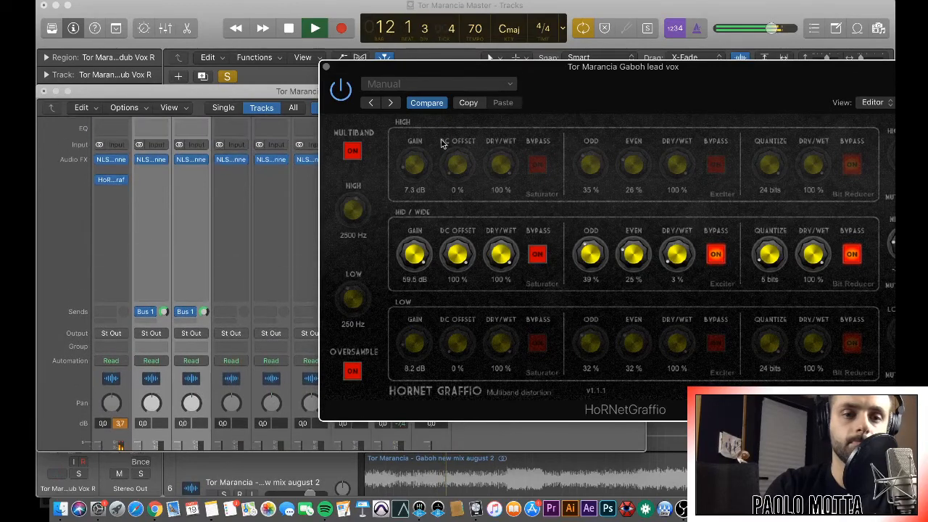
drag(594, 73, 431, 71)
key(space)
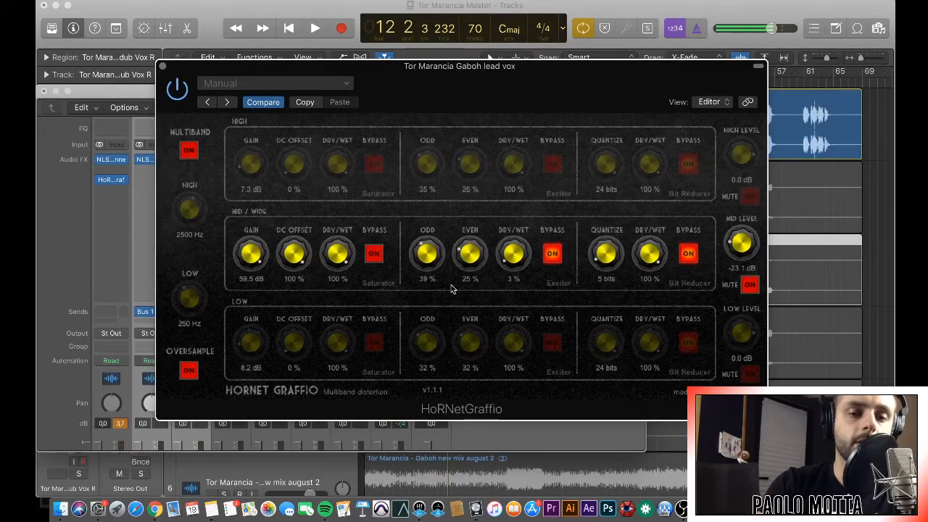
- Bypass the mid/wide saturator and activate the exciter with even harmonics at 0 %, dry/wet at 100 % and mid level at 0.0 dB
click(380, 259)
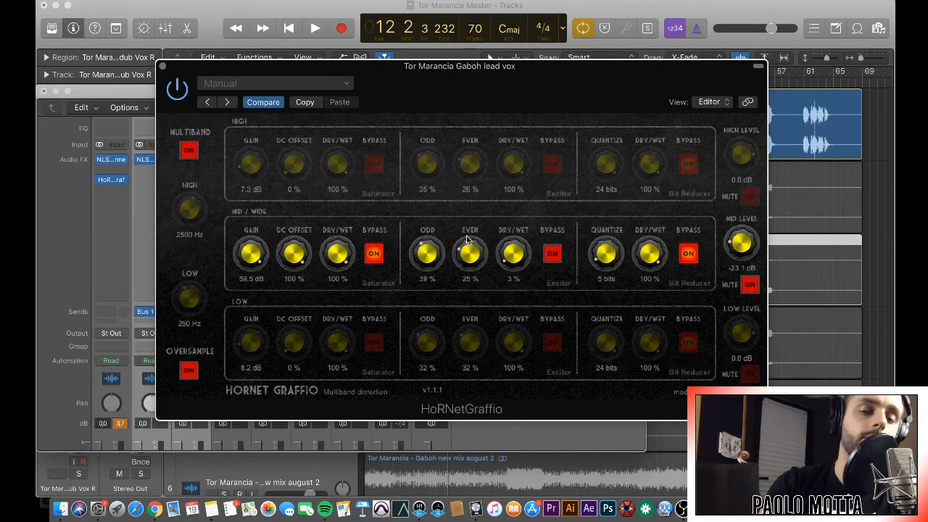
drag(468, 241, 514, 208)
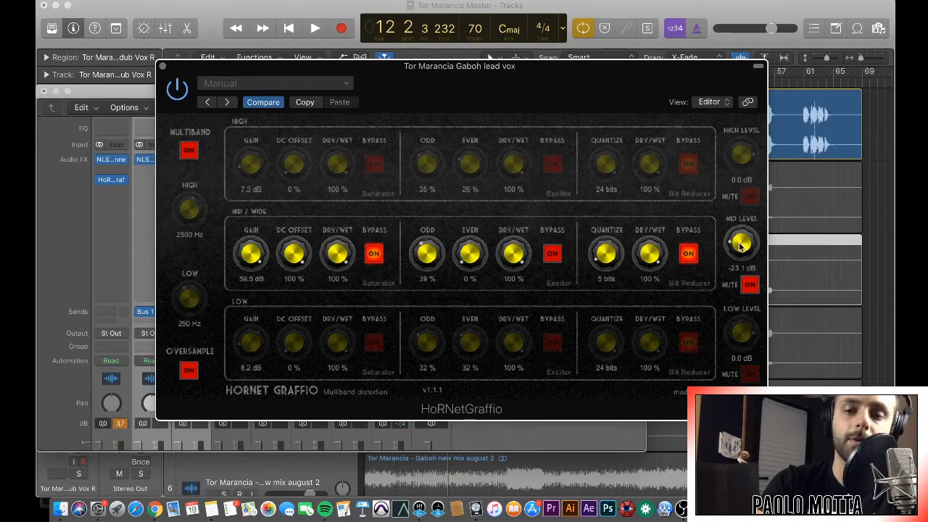
drag(740, 248, 751, 151)
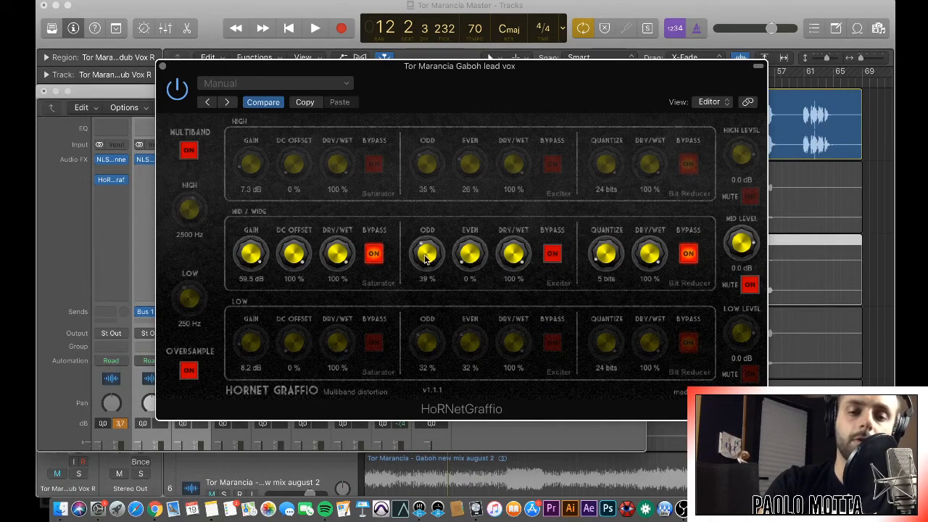
- Play the vocal while sweeping the mid/wide exciter's odd harmonics up to 100 % and down to 28 %, and stop playback
key(space)
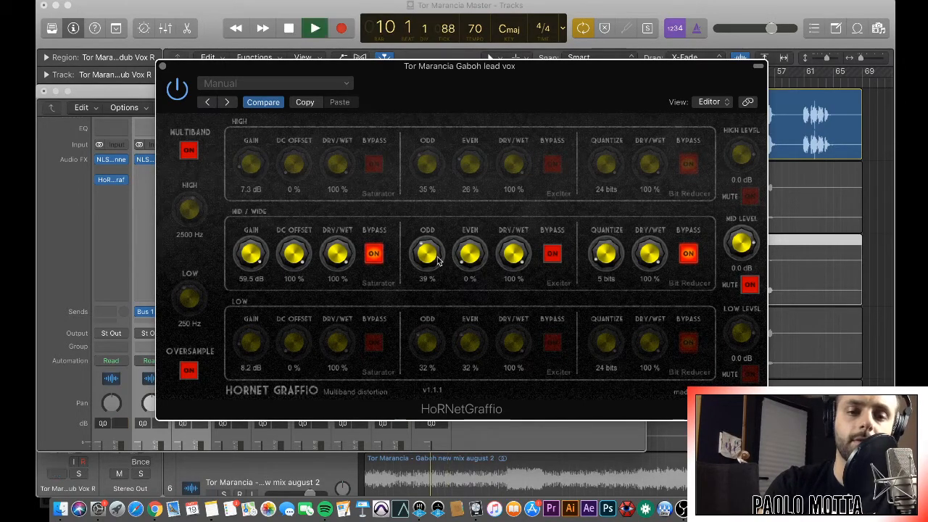
drag(428, 261, 443, 150)
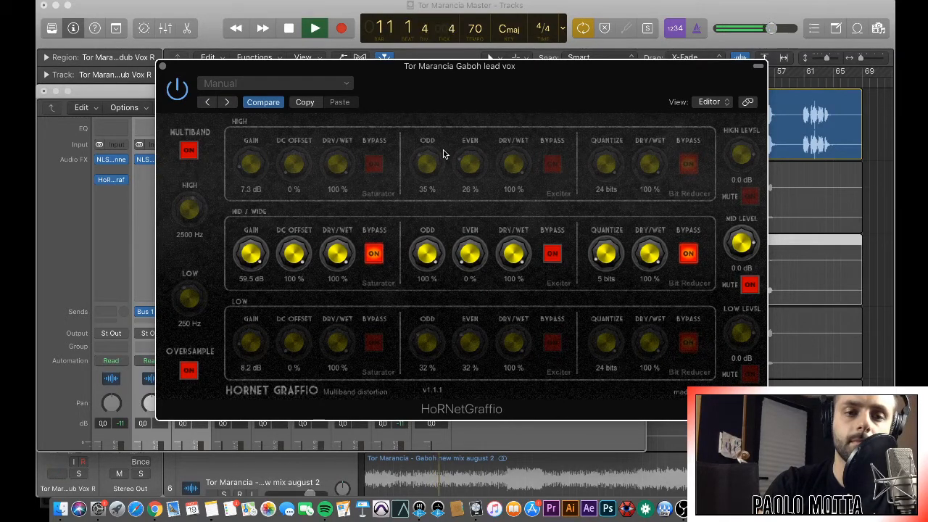
drag(443, 150, 431, 266)
key(space)
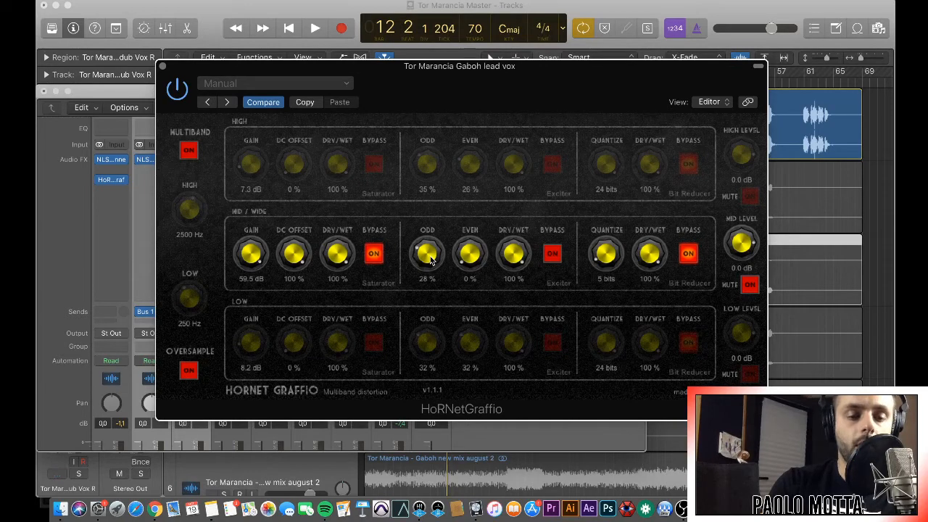
- Set the mid/wide exciter's odd harmonics to 0 % and audition the even harmonics by raising them to 74 % during playback
key(ctrl+m)
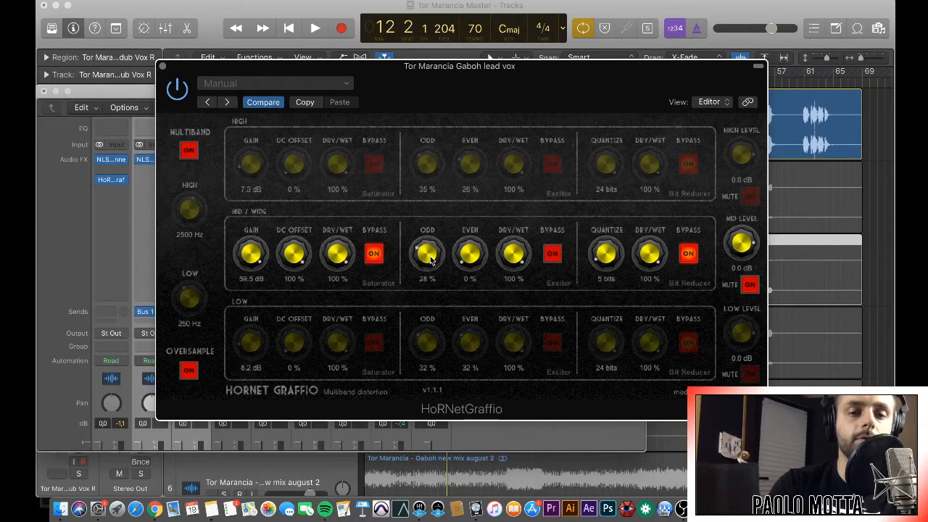
drag(432, 260, 436, 321)
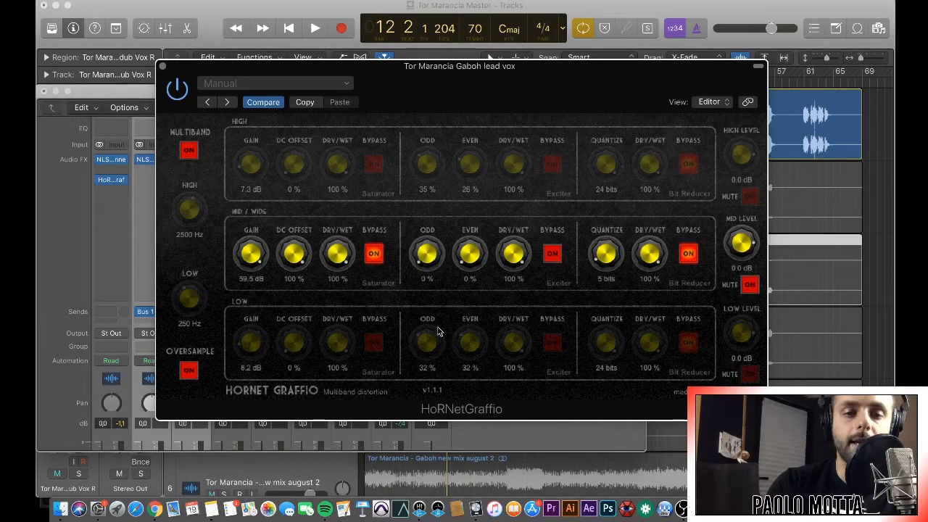
key(ctrl+m)
key(space)
drag(472, 252, 468, 222)
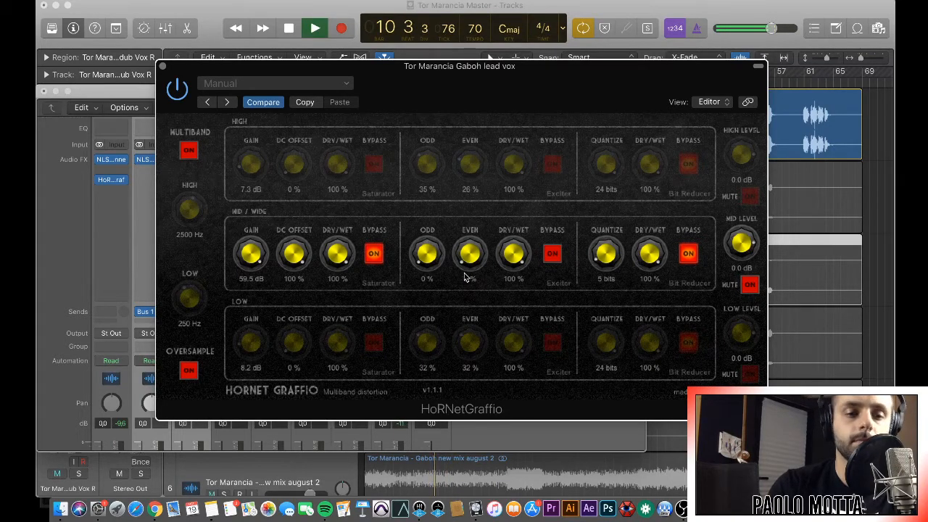
drag(467, 271, 474, 163)
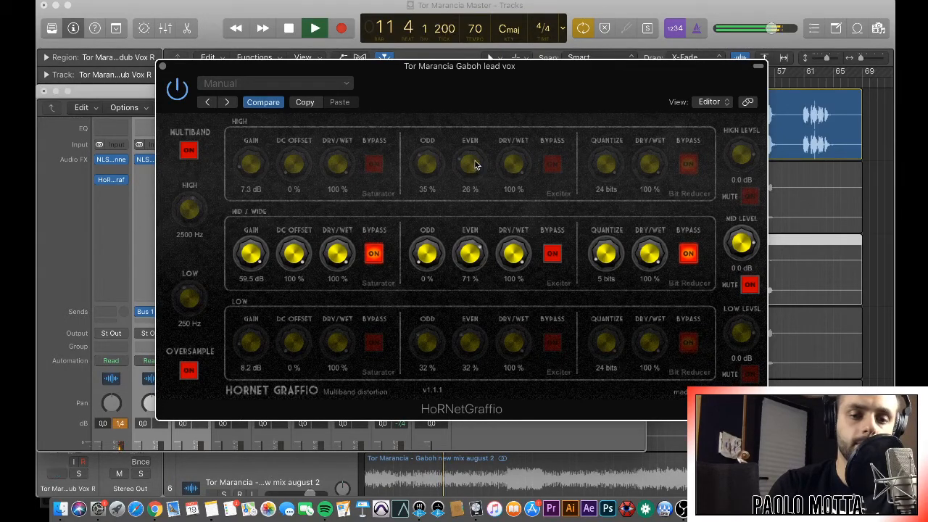
key(space)
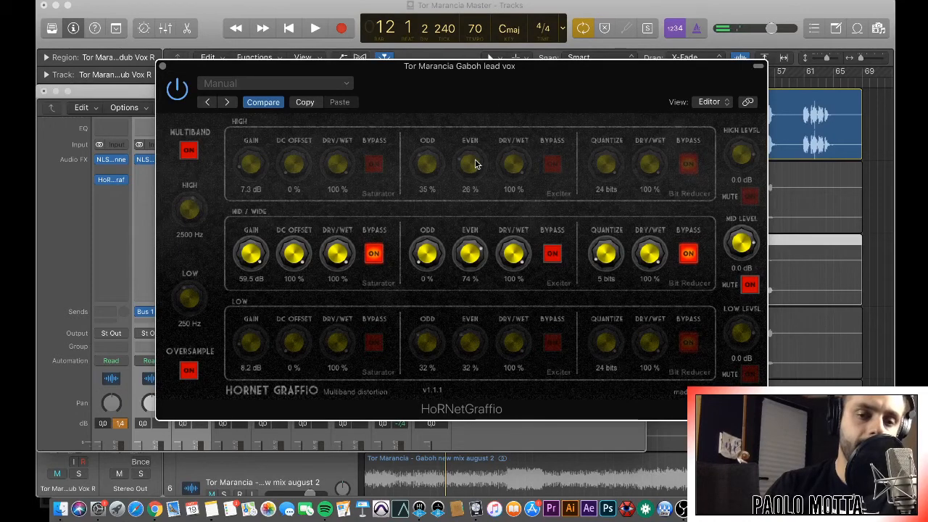
key(ctrl+m)
key(ctrl+m)
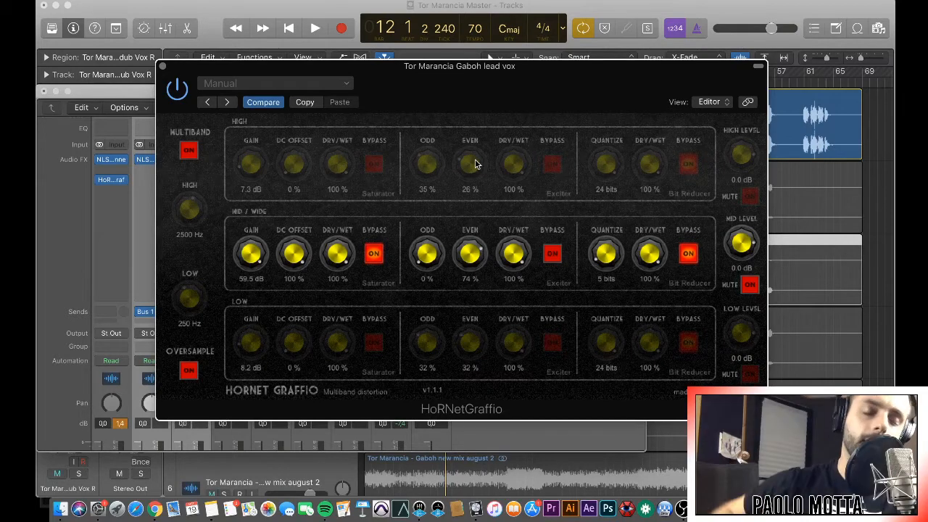
- Set the mid/wide exciter's odd harmonics to 40 % and even harmonics to 18 %, and bypass Graffio during playback for comparison
drag(475, 247, 467, 328)
drag(426, 256, 425, 209)
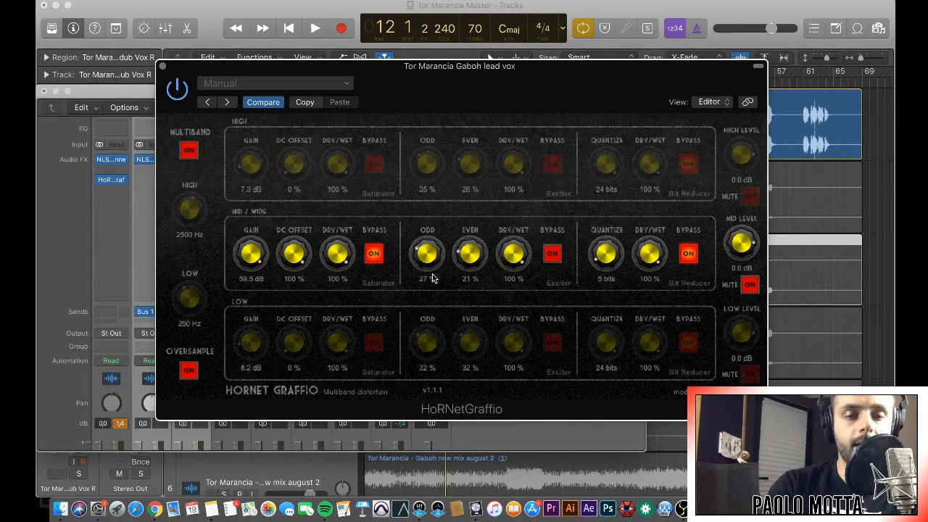
drag(467, 264, 467, 273)
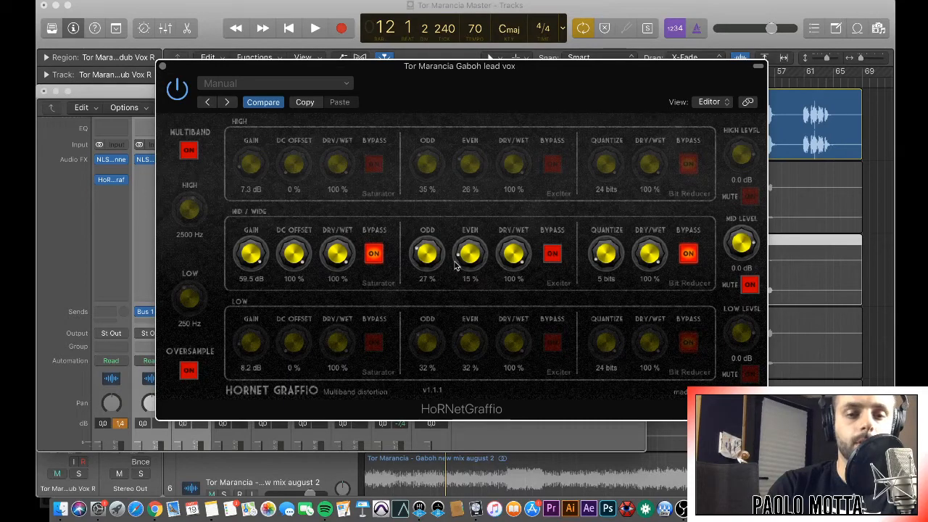
key(space)
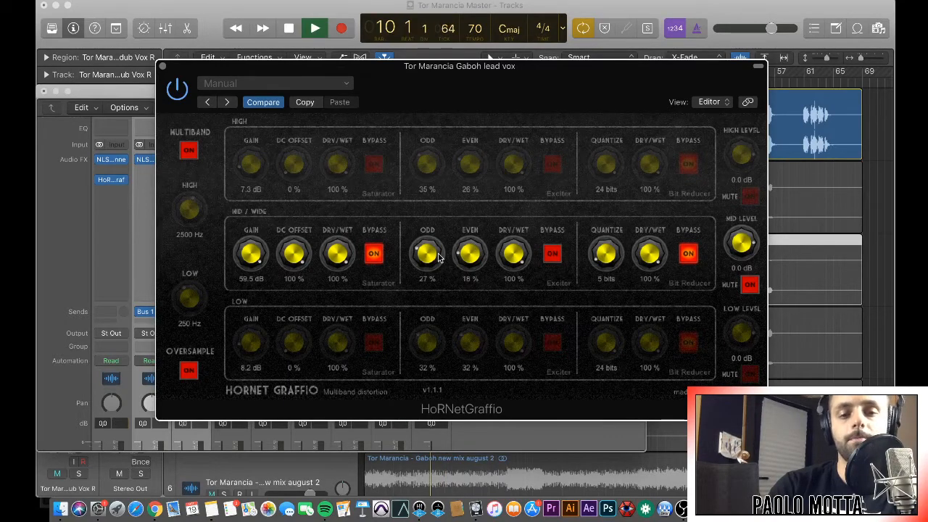
drag(431, 255, 435, 236)
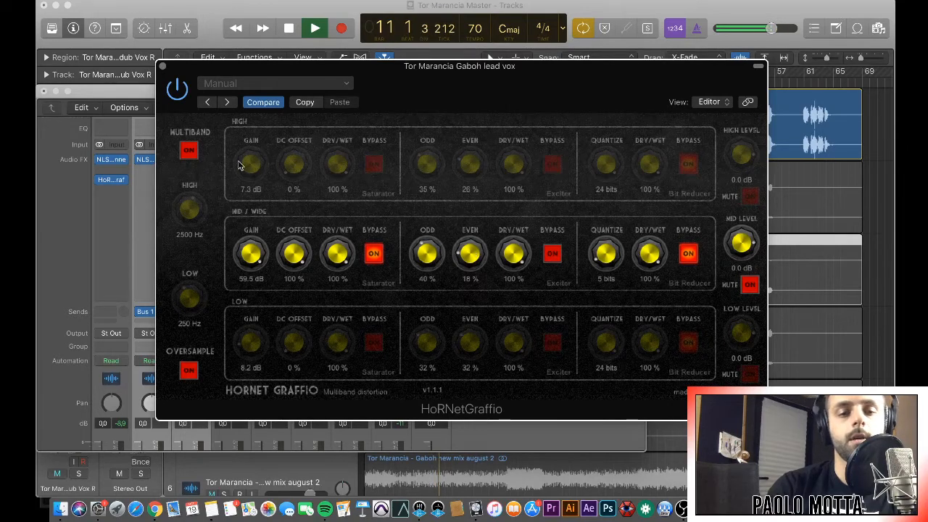
click(177, 91)
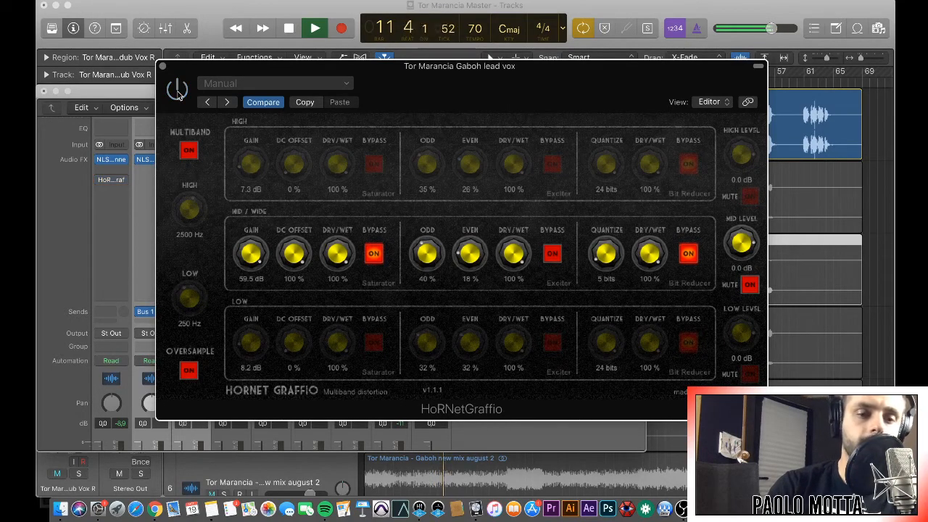
- Compare the vocal with and without Graffio by toggling the plug-in's bypass during playback, and stop playback with it active
click(177, 91)
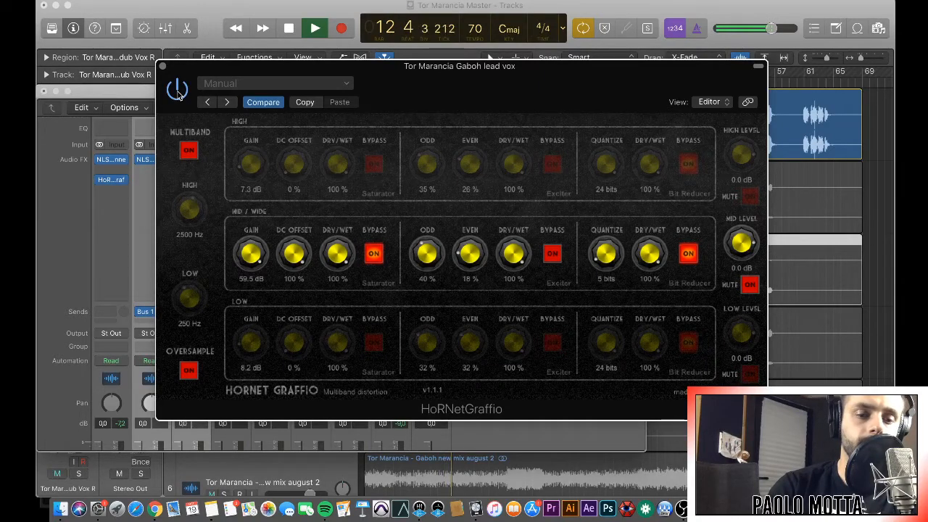
click(178, 91)
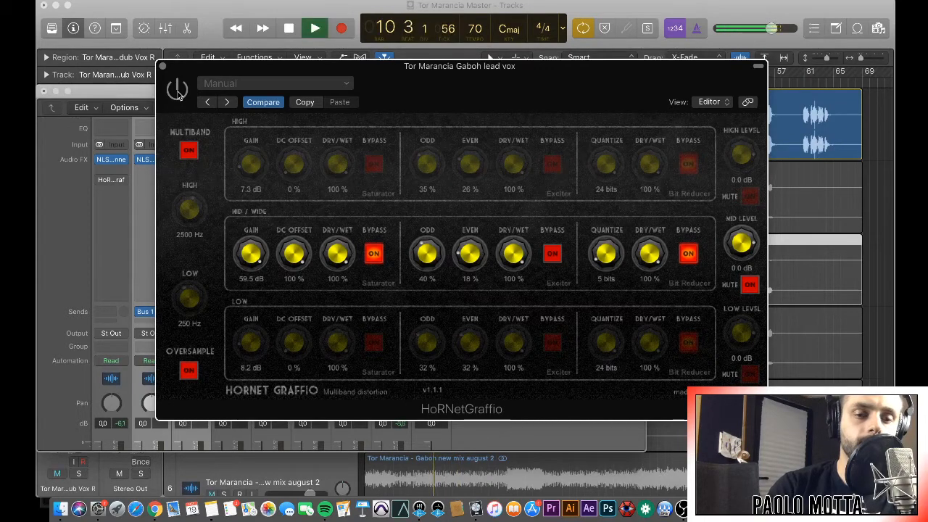
click(178, 91)
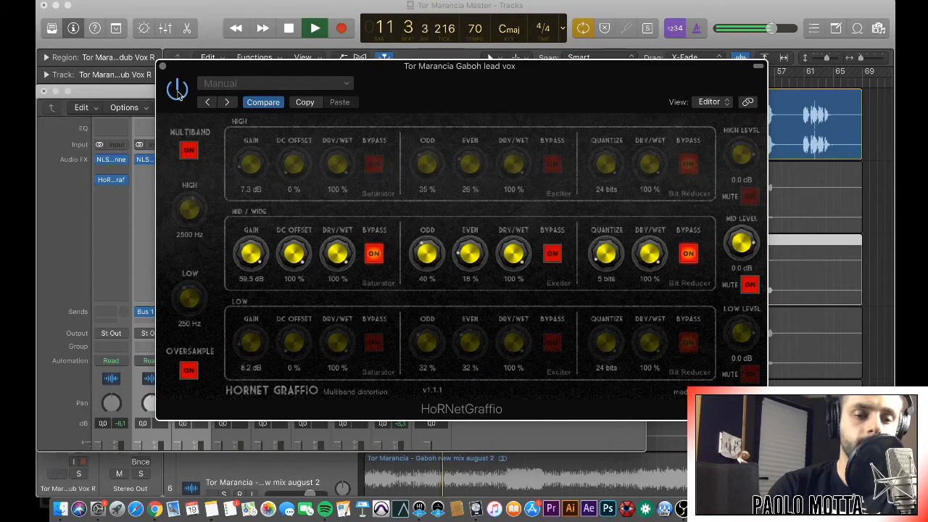
key(space)
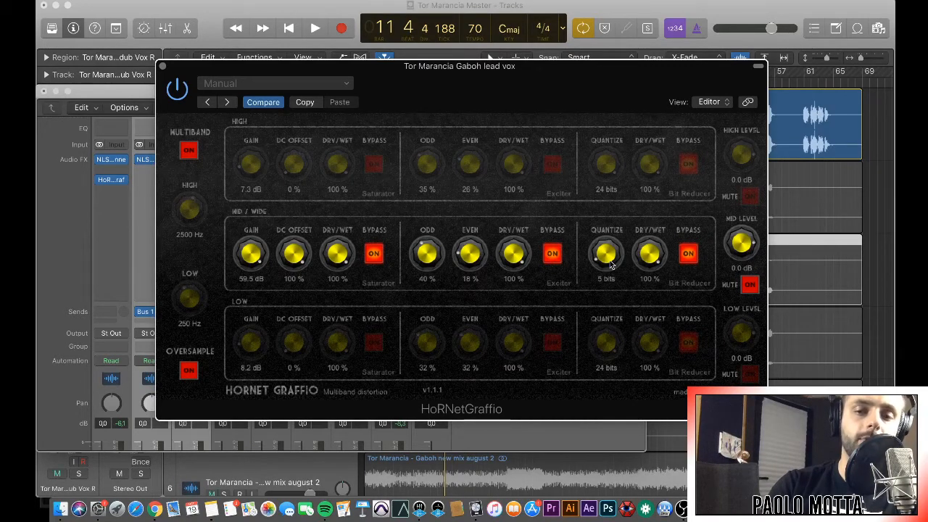
- Set the mid/wide bit reducer's quantize to 24 bits and take the bit reducer out of bypass
drag(601, 264, 616, 141)
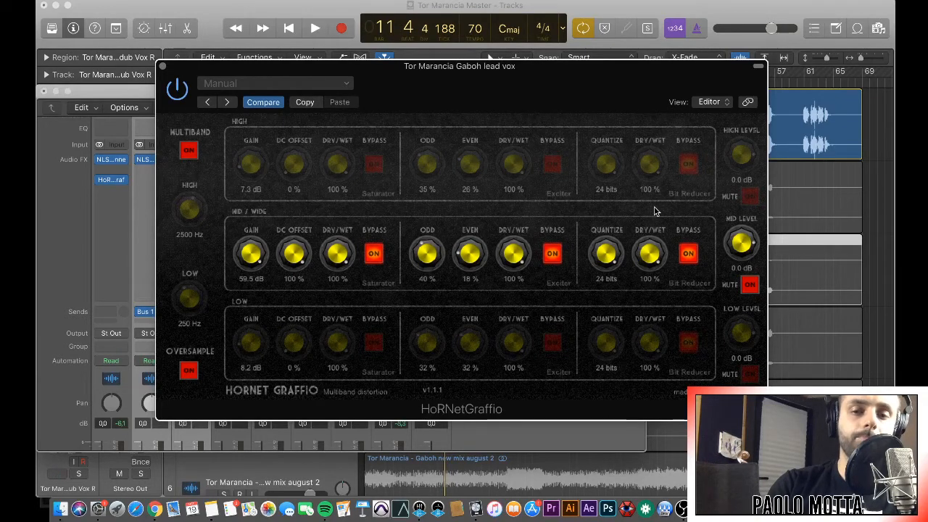
key(ctrl+m)
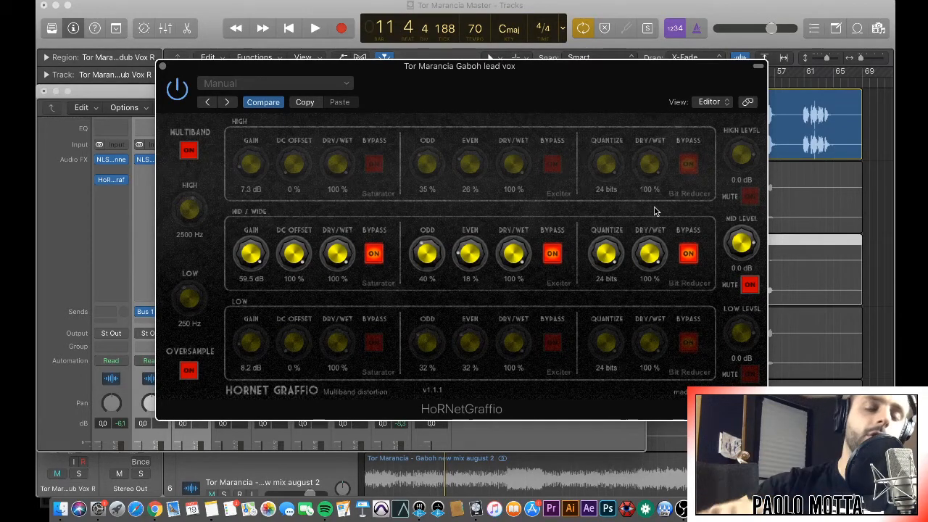
key(ctrl+m)
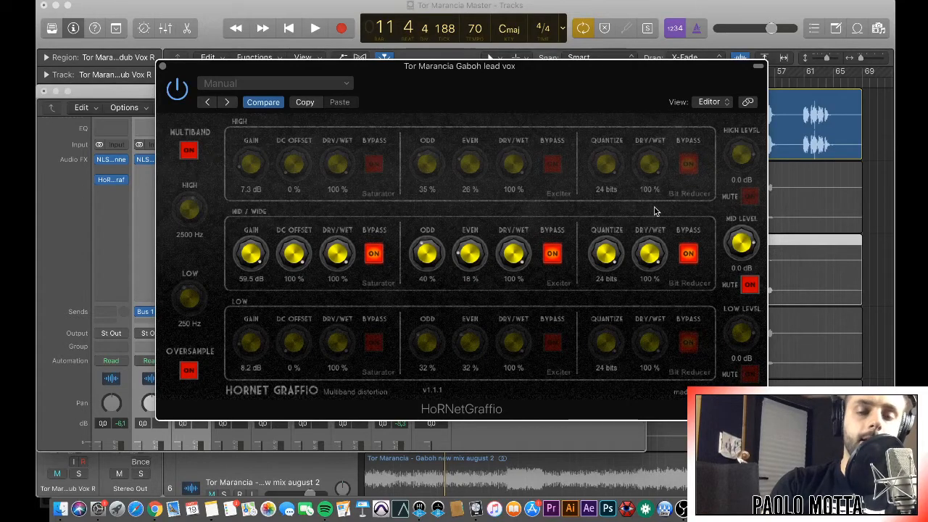
key(ctrl+m)
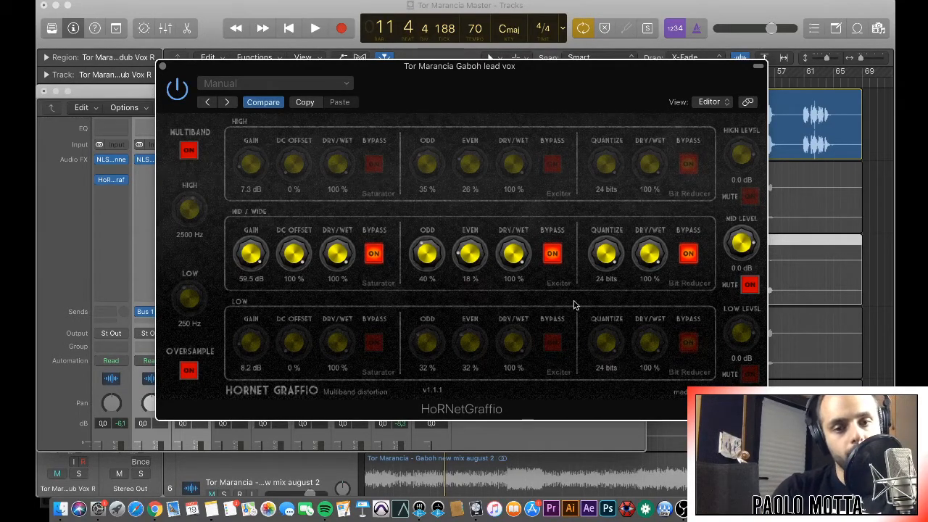
key(ctrl+m)
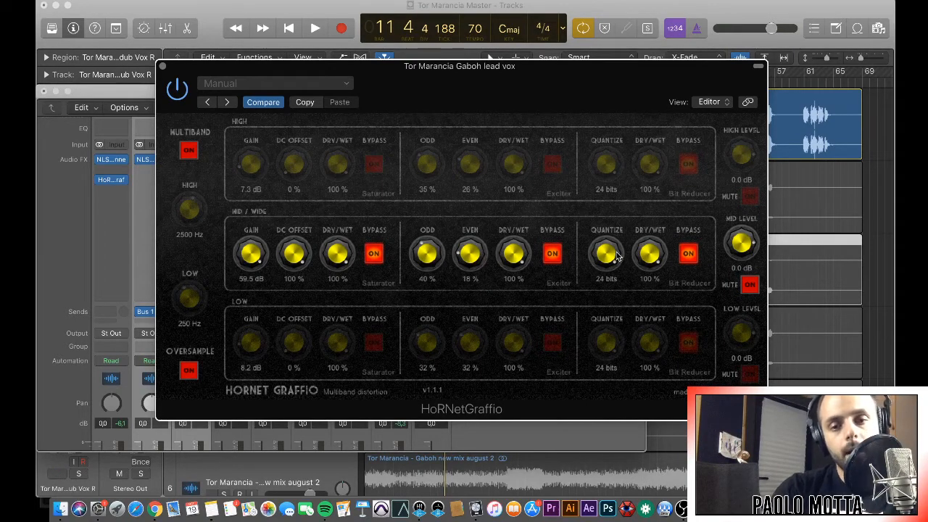
drag(607, 261, 604, 348)
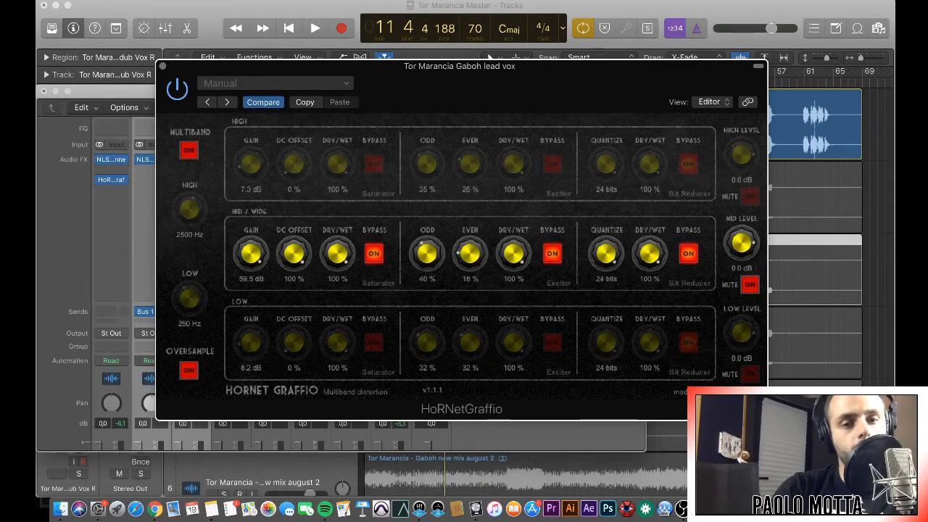
click(689, 254)
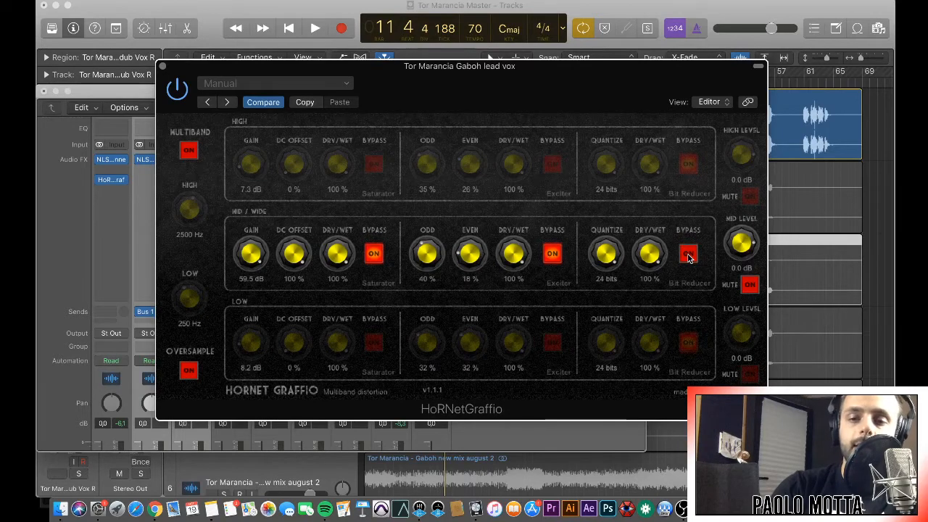
- Play the vocal while lowering the mid/wide bit reducer's quantize to 4 bits, and stop playback
key(space)
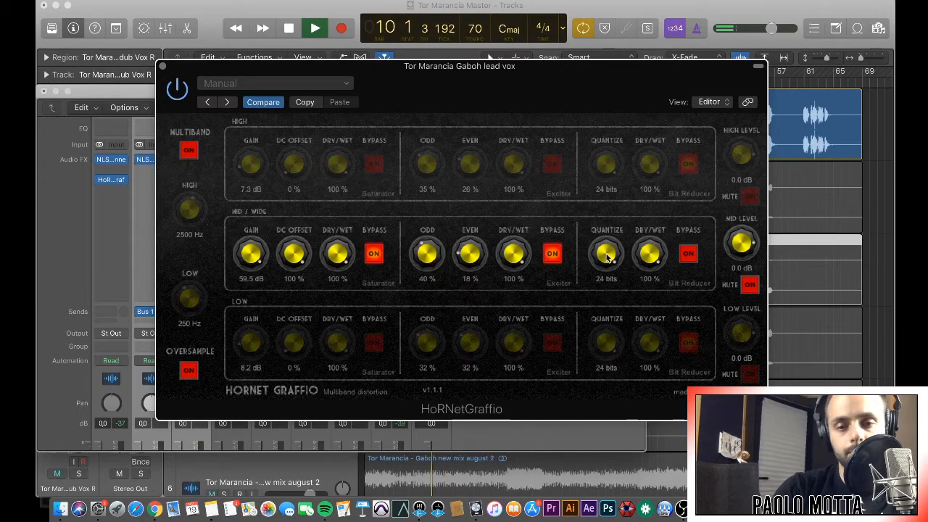
drag(613, 251, 576, 410)
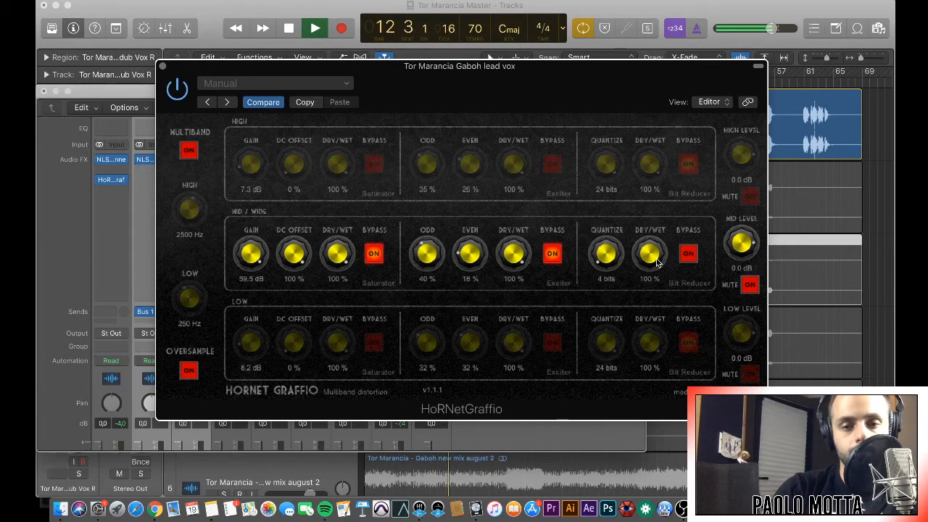
key(space)
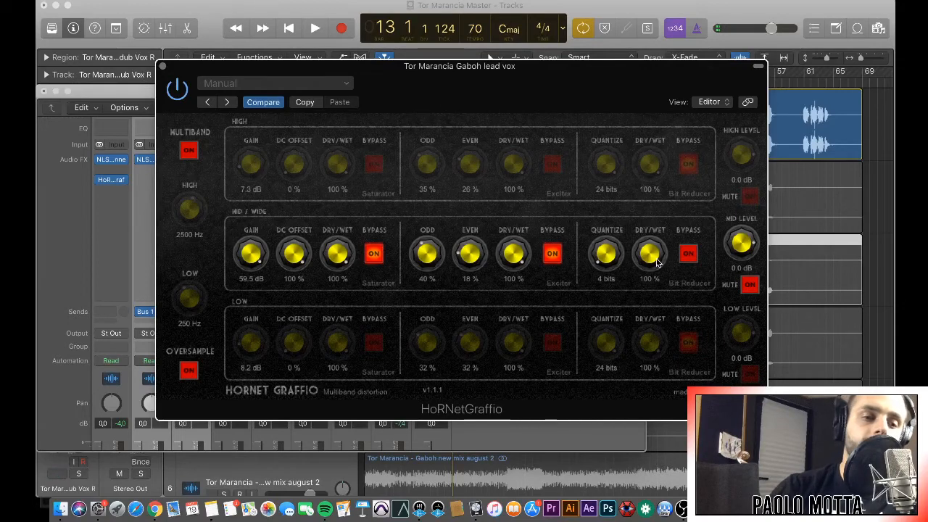
key(ctrl+m)
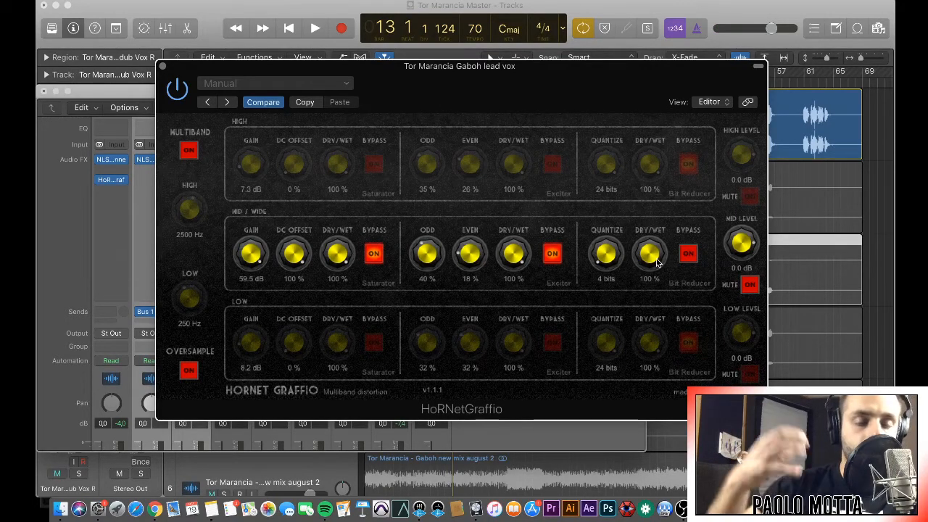
key(ctrl+m)
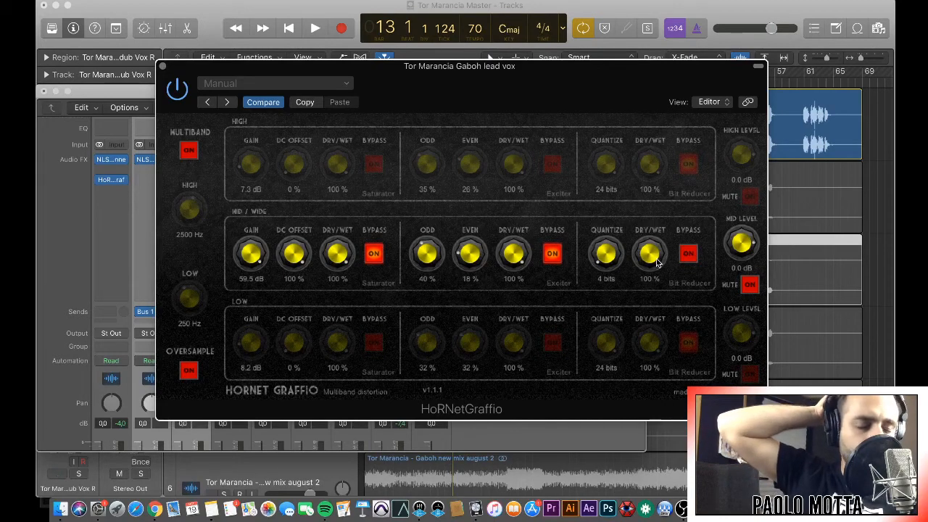
key(ctrl+m)
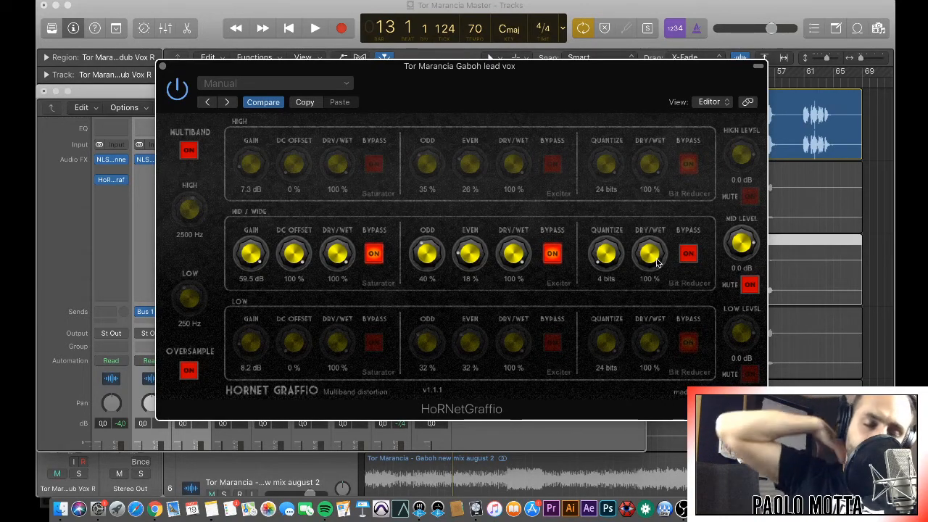
key(ctrl+m)
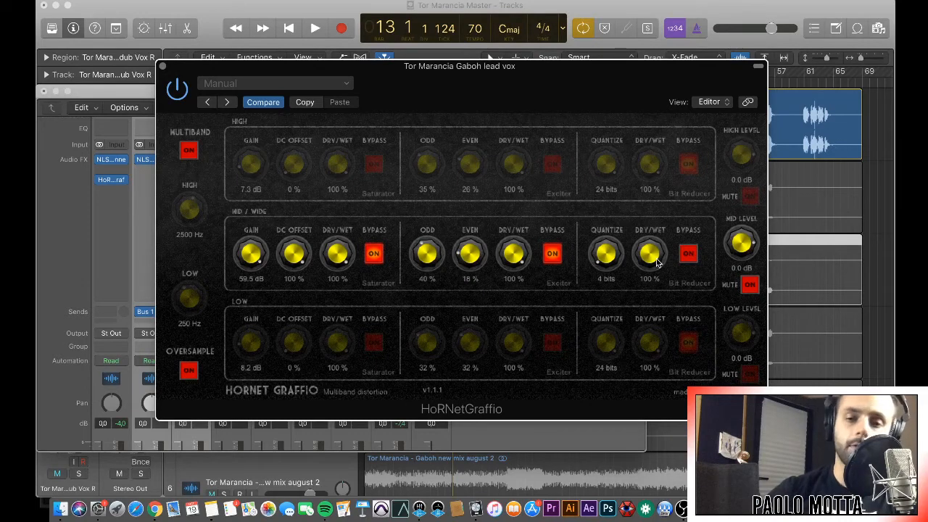
key(ctrl+m)
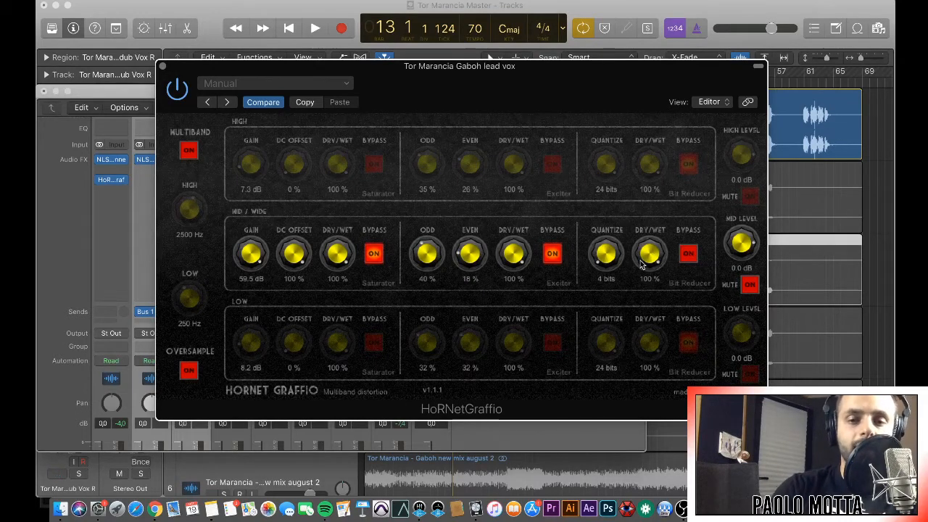
- Lower the mid/wide bit reducer's dry/wet to 18 %, raise it to 24 % while auditioning the vocal, and stop playback
drag(654, 259, 648, 384)
key(ctrl+m)
key(space)
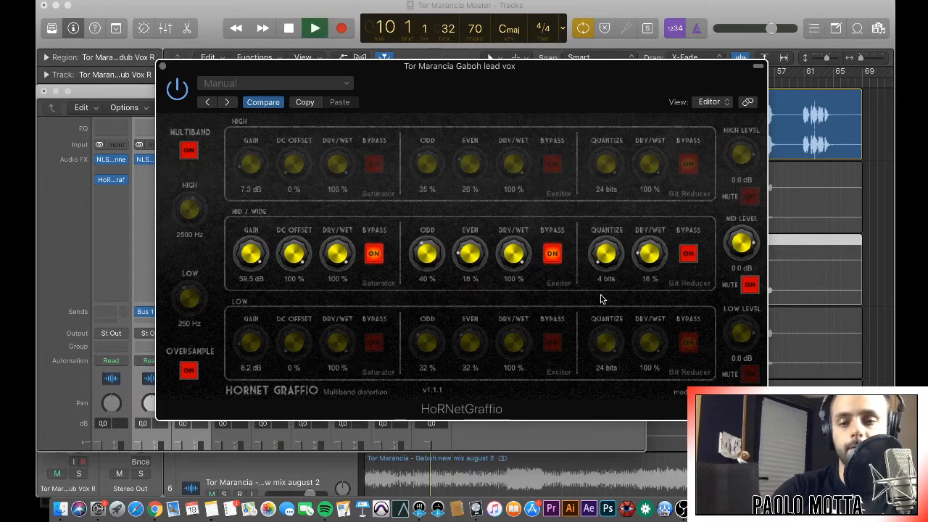
drag(651, 264, 656, 251)
key(ctrl+m)
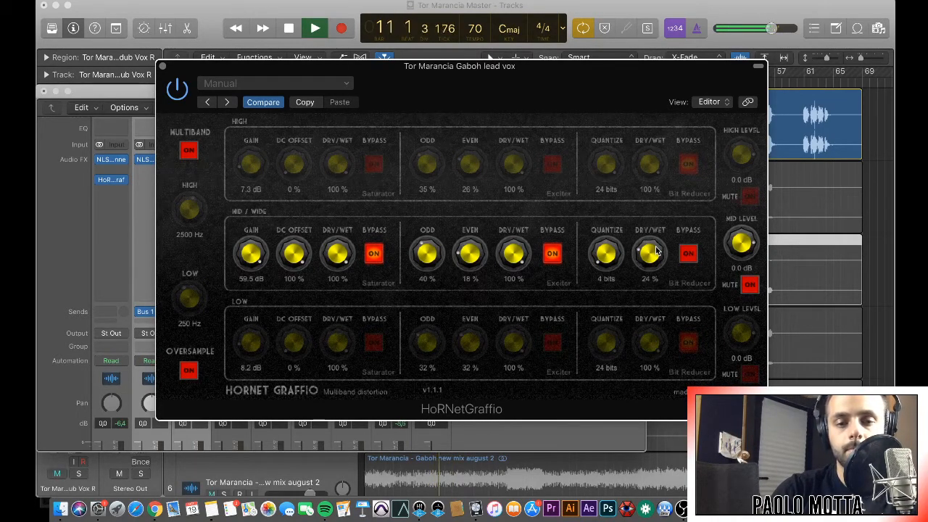
key(ctrl+m)
key(space)
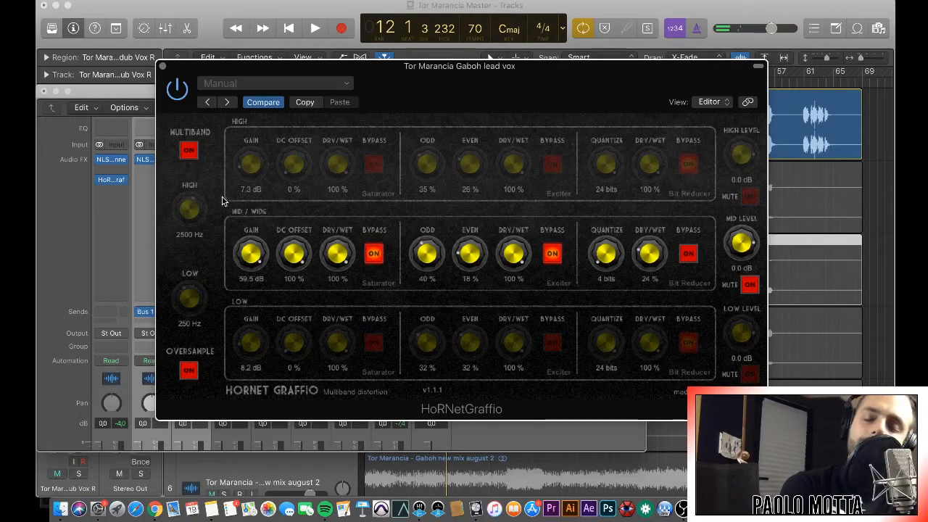
key(ctrl+m)
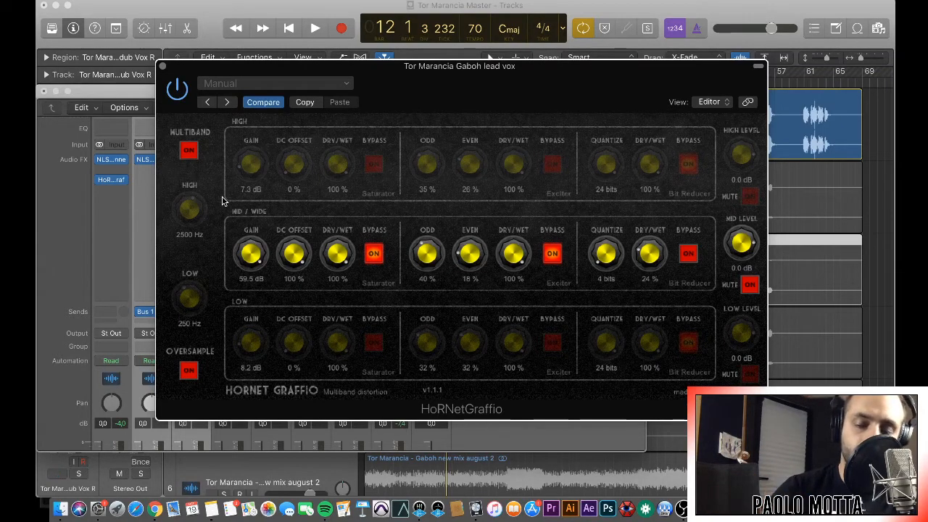
key(ctrl+m)
key(ctrl+m)
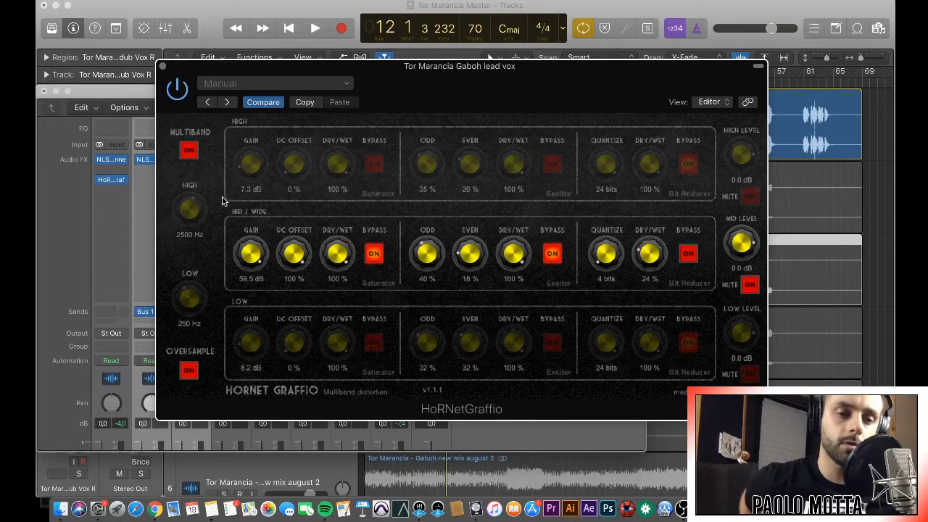
key(ctrl+m)
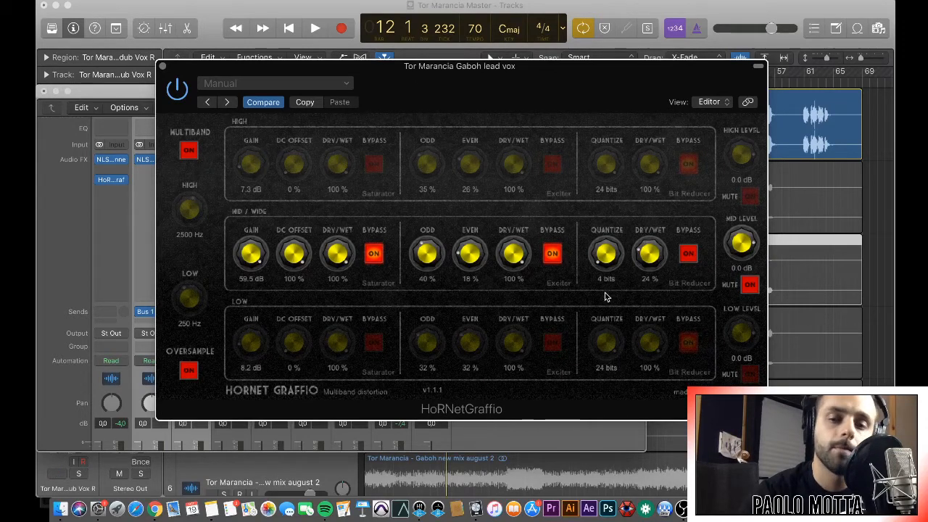
- Enable Graffio's multiband mode and set the high band saturator's gain to 12.2 dB
click(189, 151)
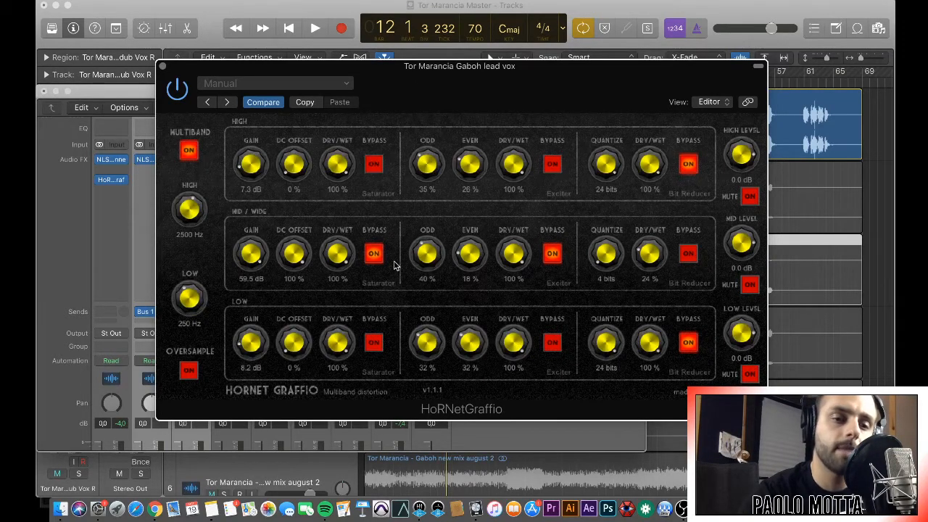
drag(247, 168, 251, 158)
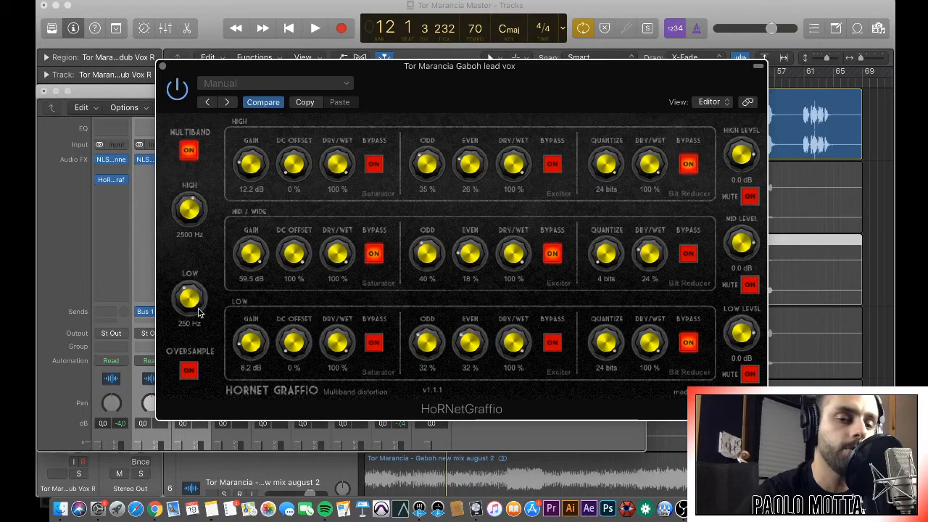
key(ctrl+m)
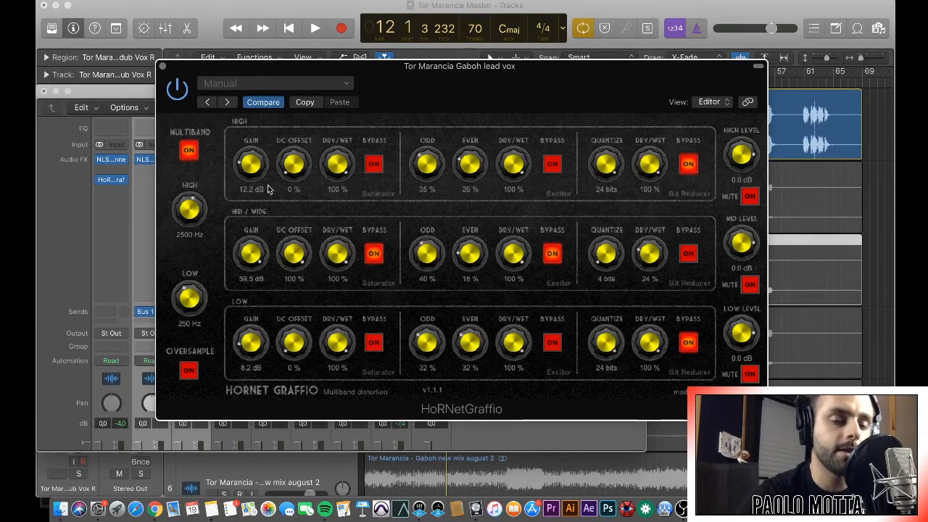
key(ctrl+m)
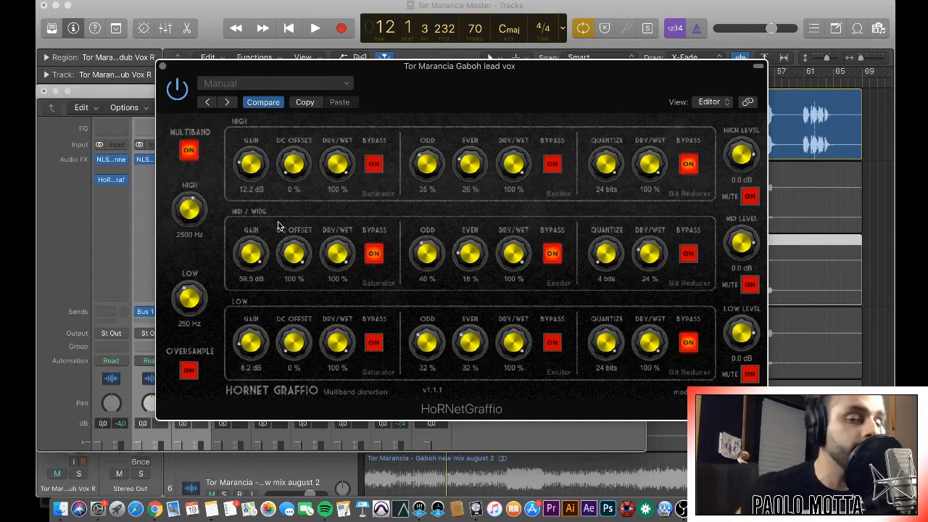
- Activate the mid/wide saturator and exciter, and bypass the high band's saturator
click(373, 255)
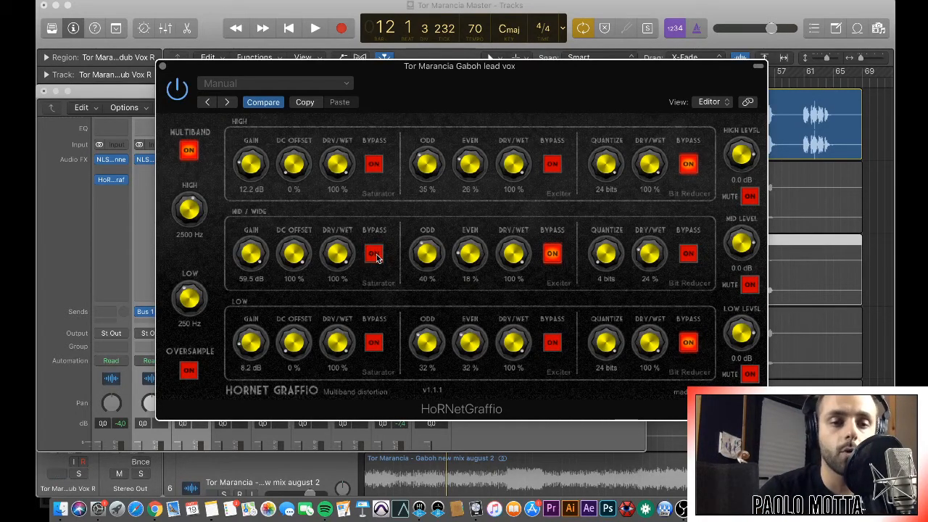
click(552, 254)
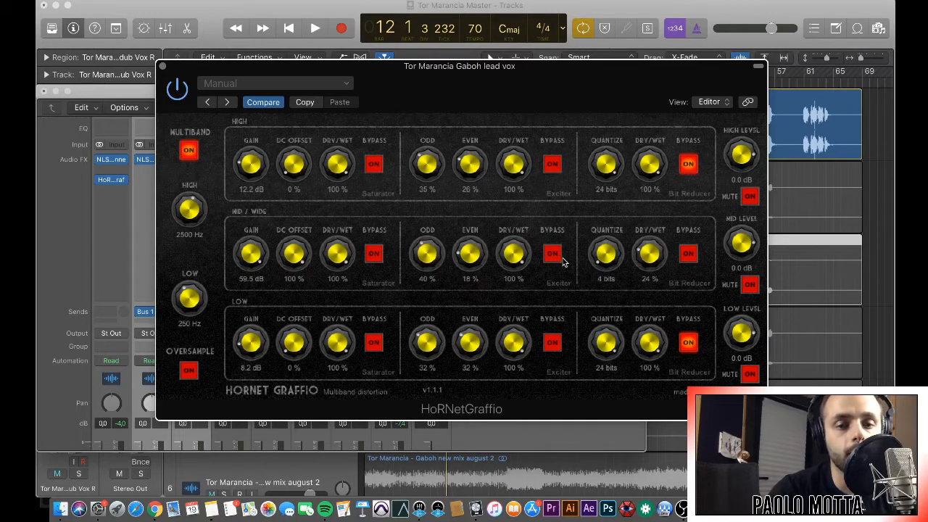
click(373, 168)
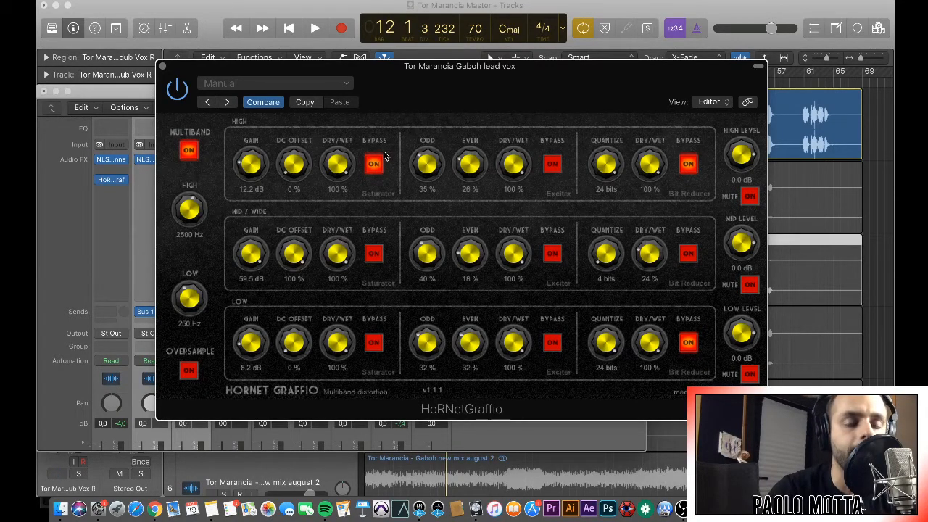
key(ctrl+m)
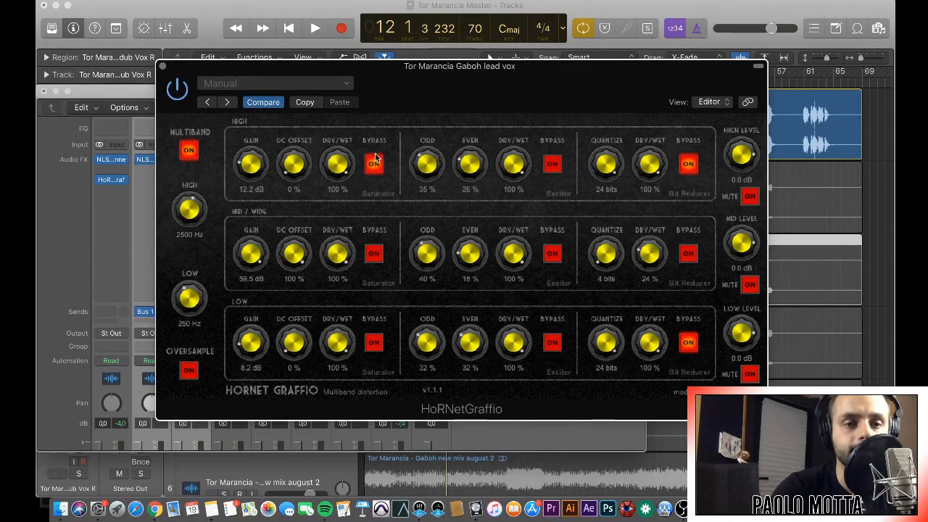
key(ctrl+m)
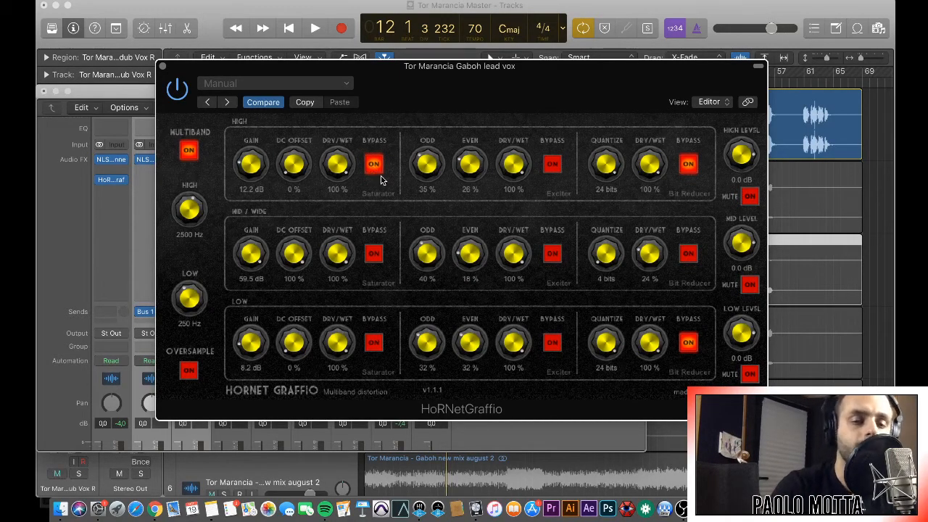
key(ctrl+m)
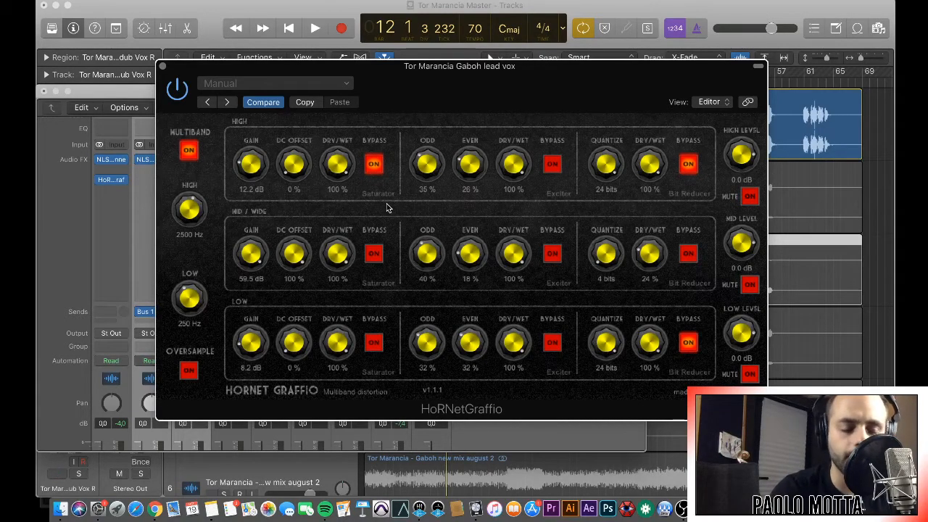
- Reactivate the high band's saturator and reset its gain, along with the mid/wide gain, odd, even and quantize settings, to their defaults
key(ctrl+m)
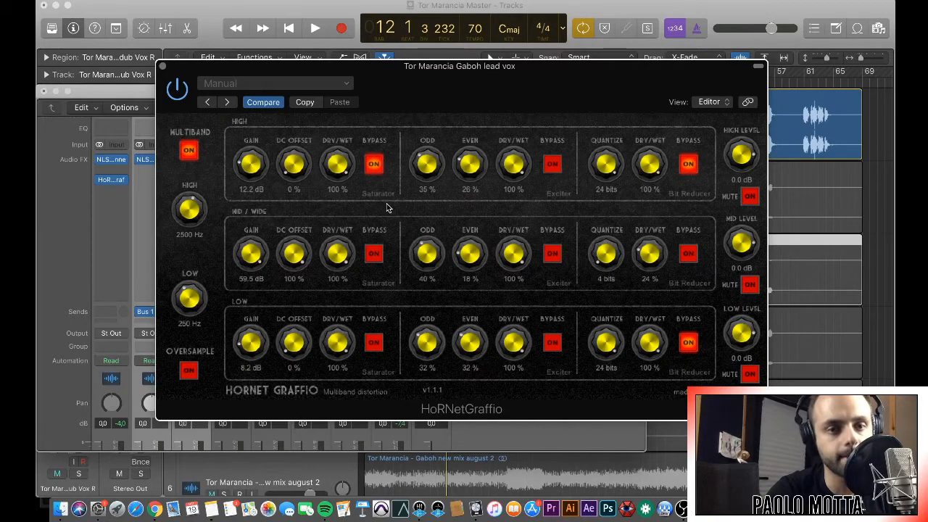
click(374, 166)
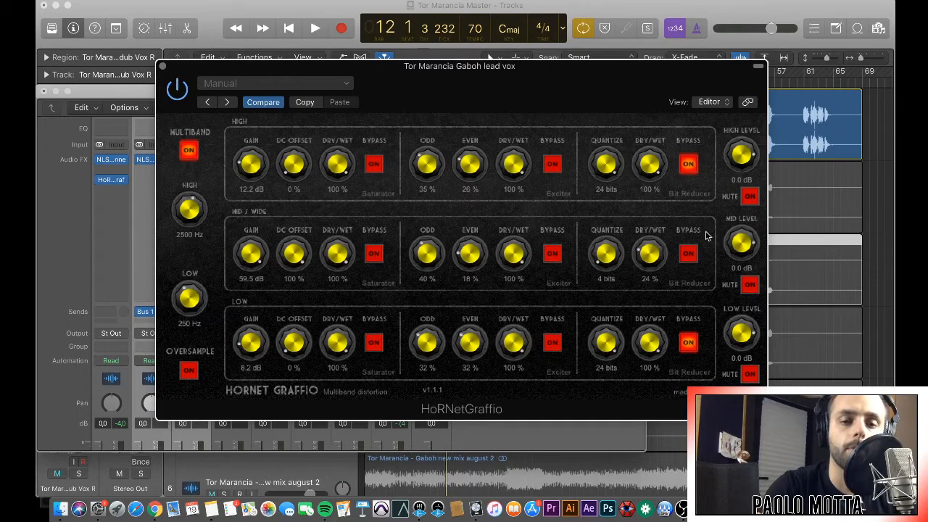
double_click(250, 165)
double_click(251, 253)
double_click(427, 254)
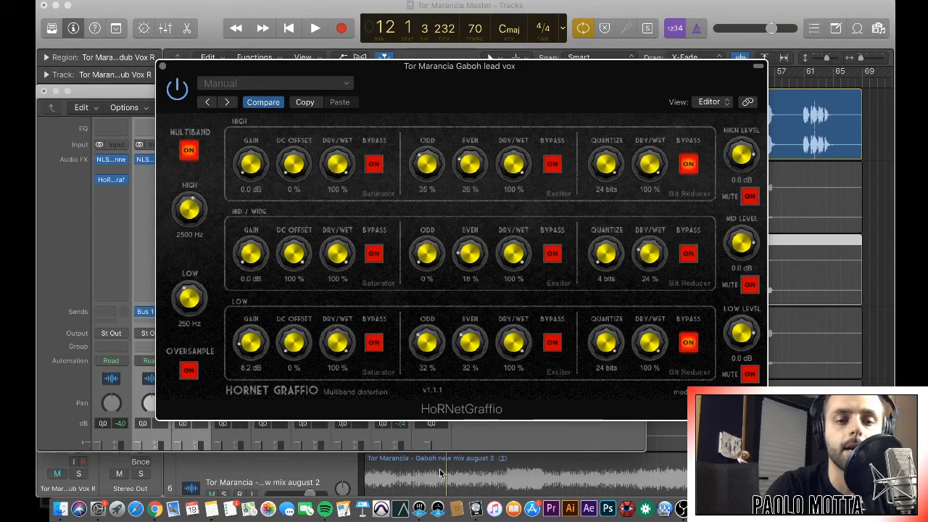
double_click(469, 254)
double_click(608, 252)
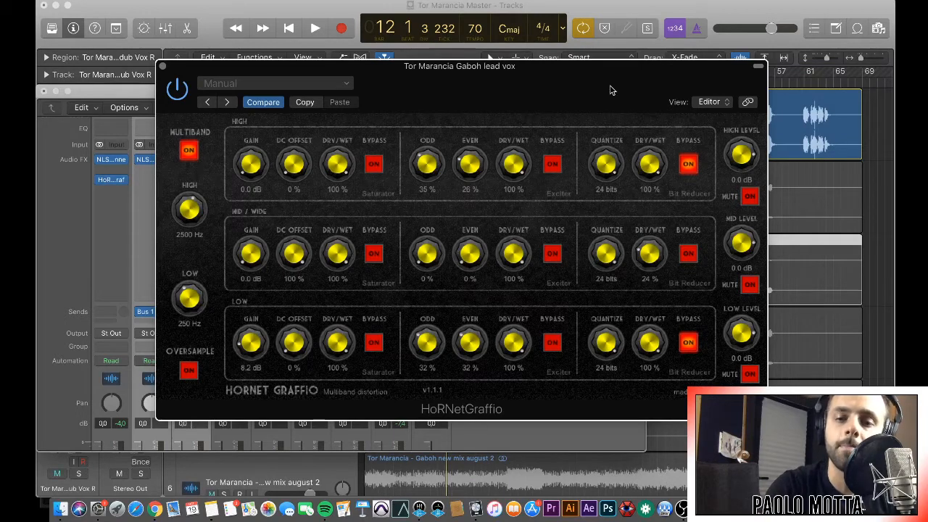
- Bypass the mid/wide bit reducer and reset the low band's saturator gain and odd and even harmonics to zero
click(689, 253)
double_click(427, 343)
double_click(470, 343)
double_click(250, 343)
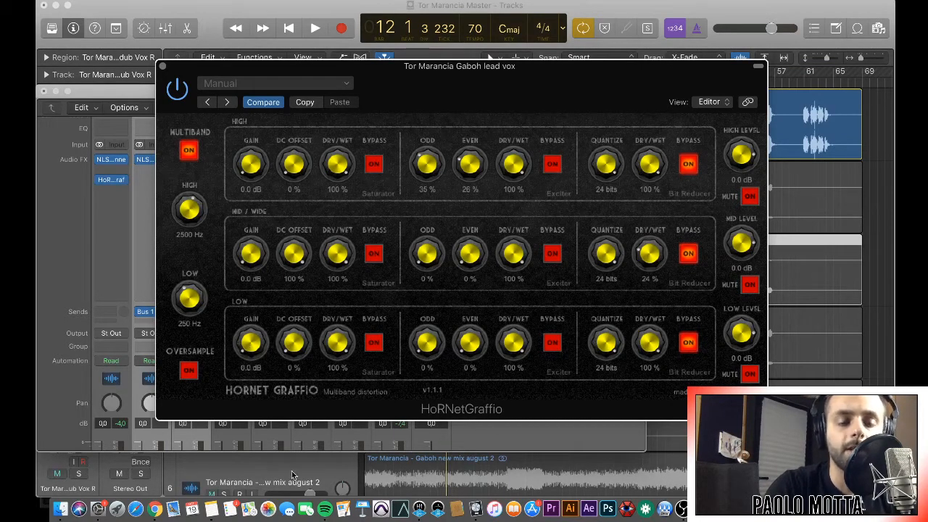
double_click(295, 274)
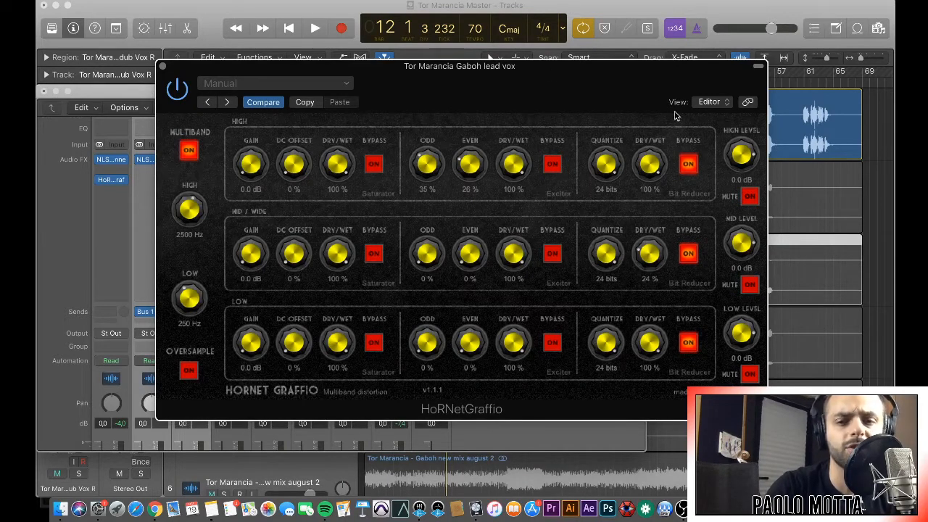
- Play the lead vocal briefly to audition the reset multiband settings, and stop playback
key(ctrl+m)
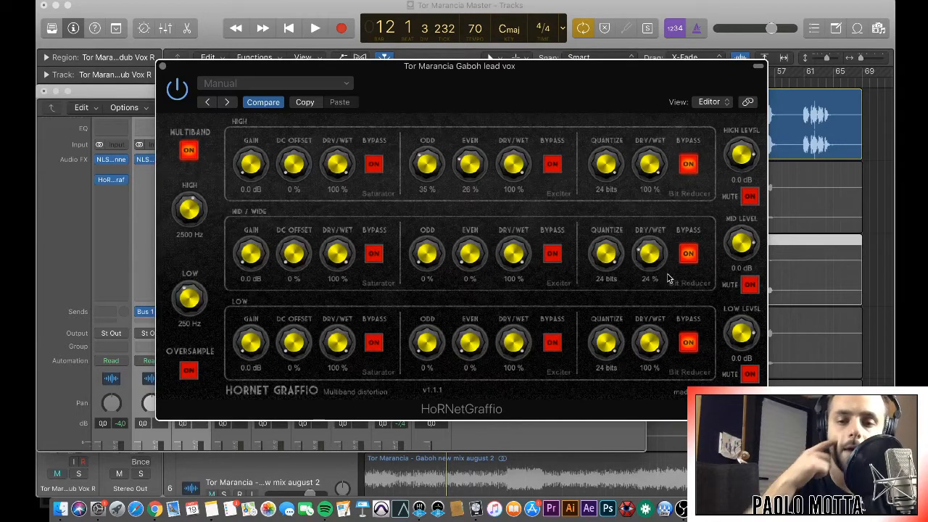
key(ctrl+m)
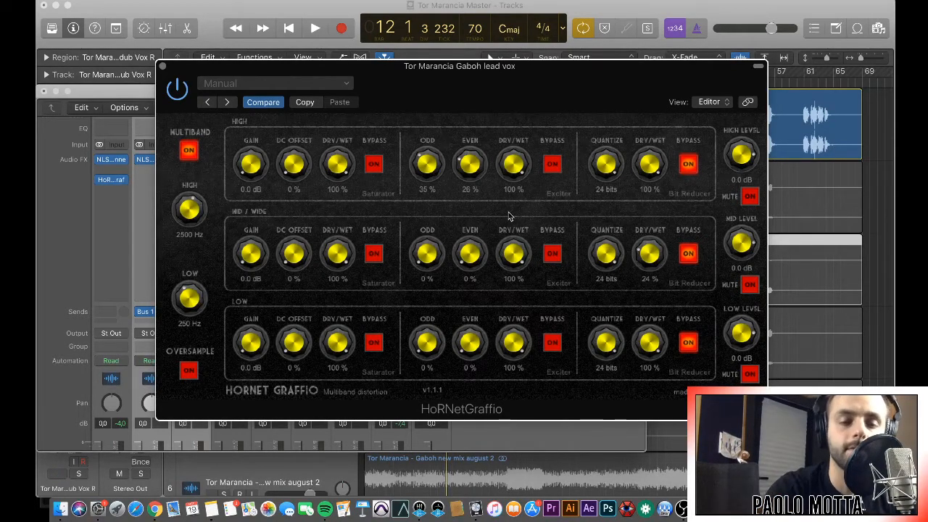
key(space)
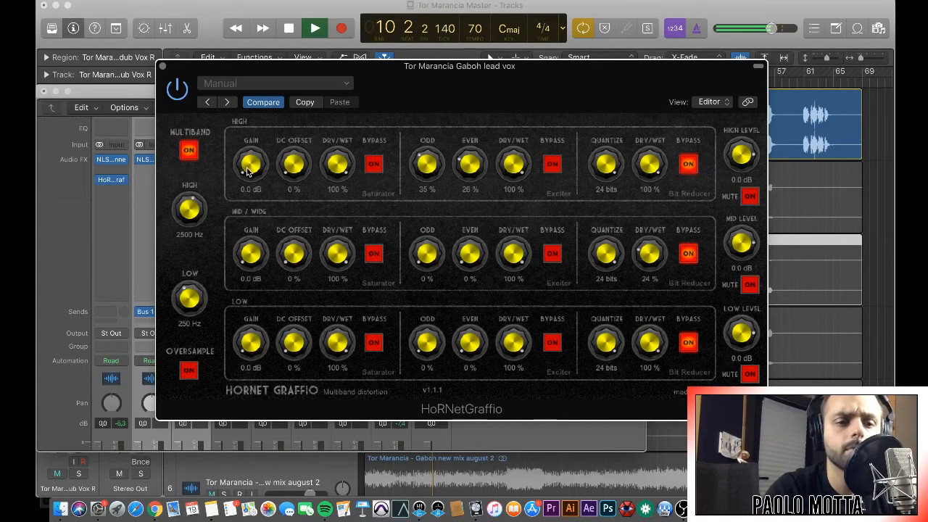
key(space)
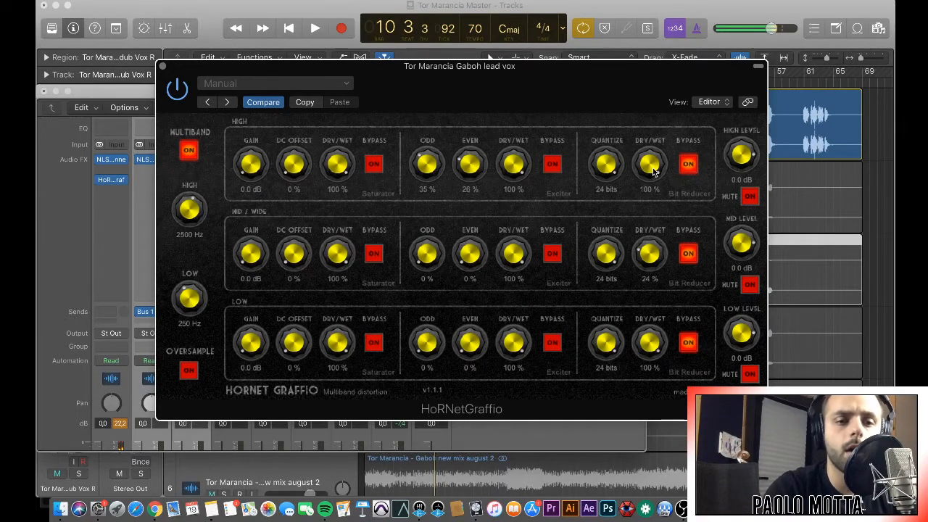
key(ctrl+m)
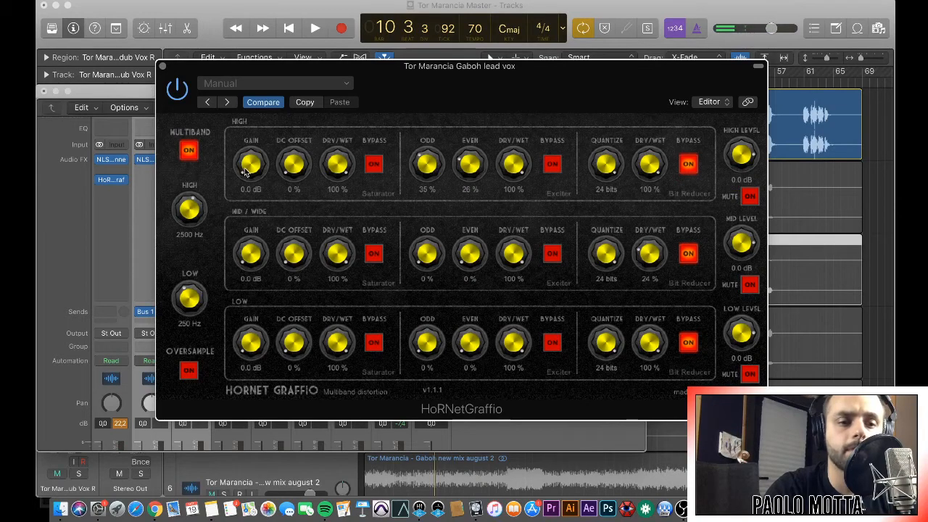
- Reset the high band exciter's odd and even harmonics to 0 % and audition the vocal briefly
alt+click(424, 161)
alt+click(469, 163)
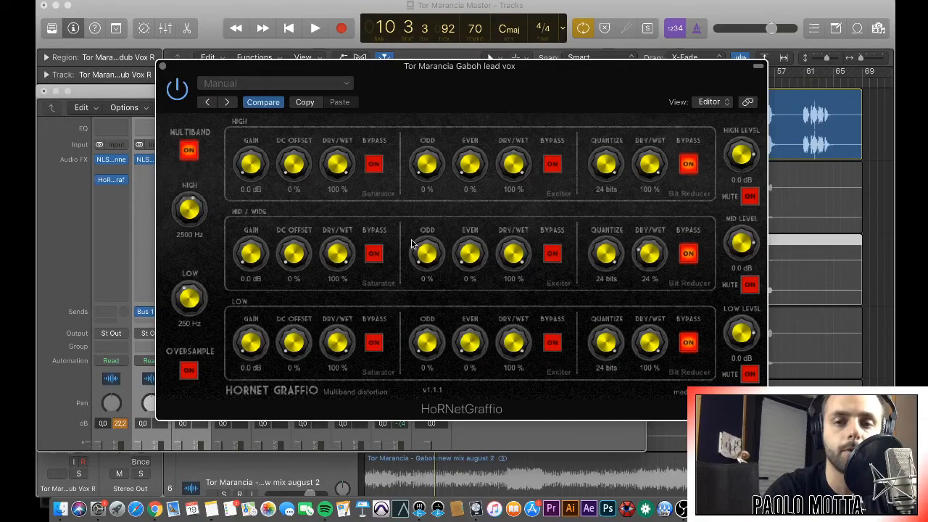
drag(536, 80, 528, 64)
key(space)
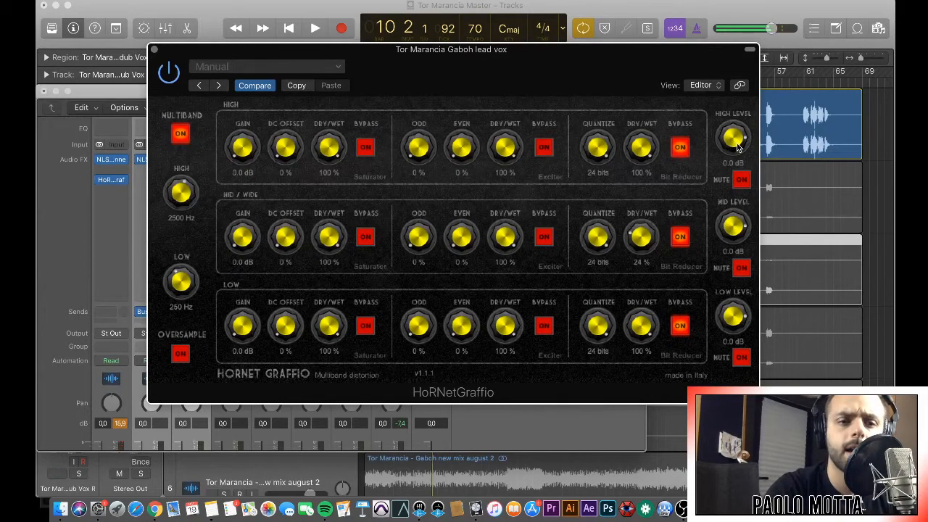
key(ctrl+m)
- Close Graffio, remove it from the lead vocal channel, and insert a fresh HoRNetGraffio instance in the same slot
click(153, 50)
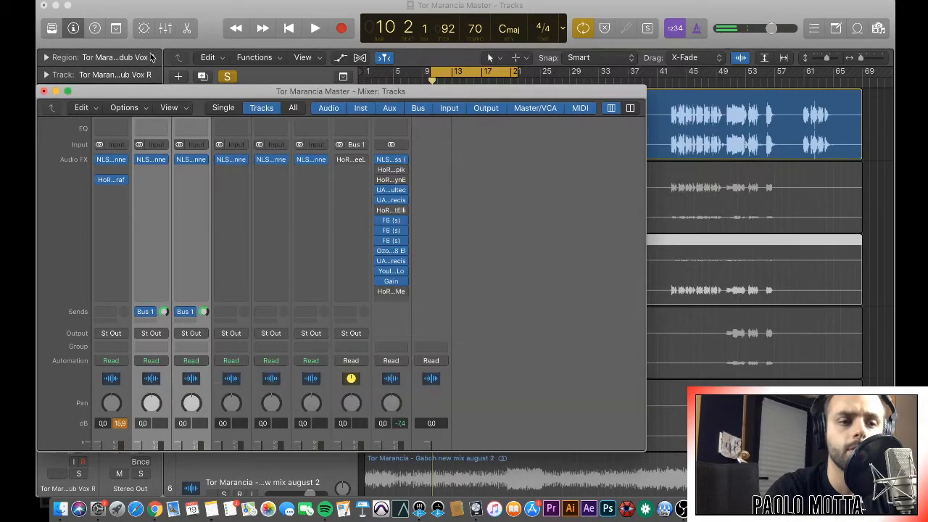
click(123, 180)
click(128, 201)
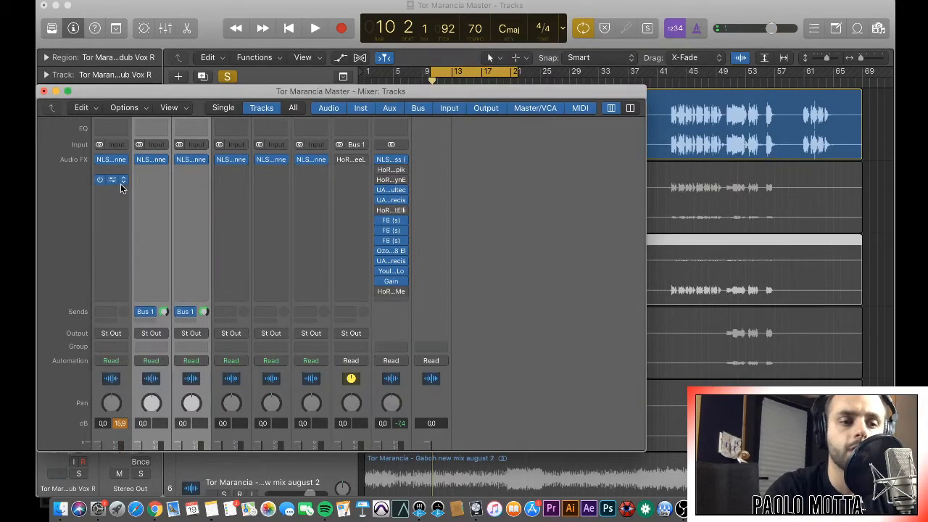
click(122, 178)
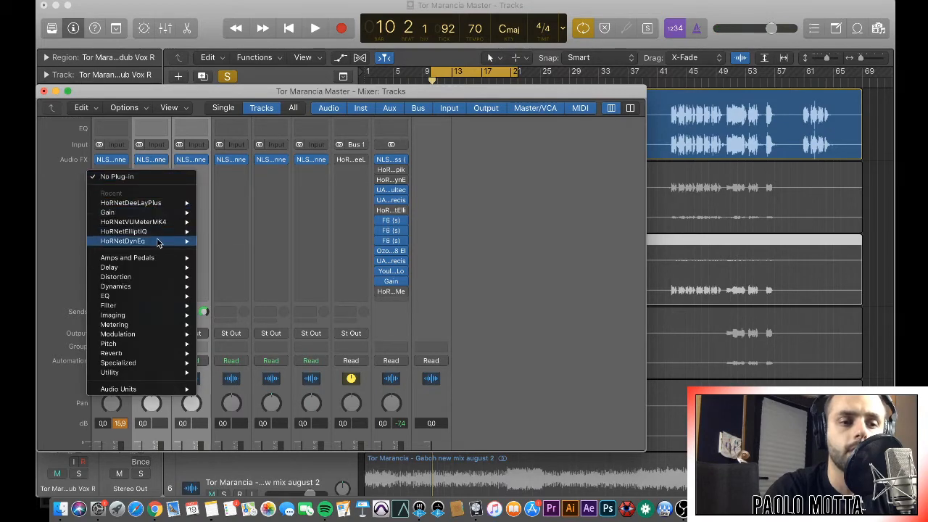
mouse_move(178, 389)
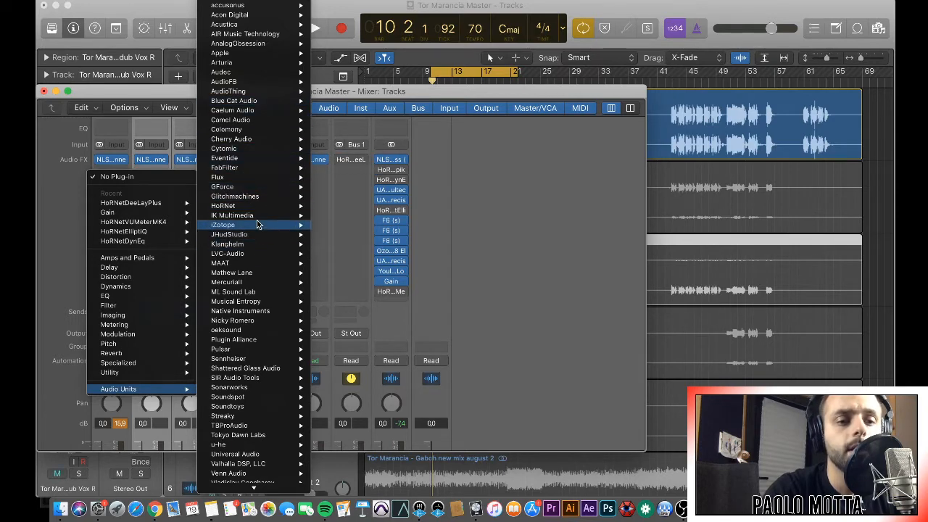
mouse_move(254, 206)
mouse_move(391, 234)
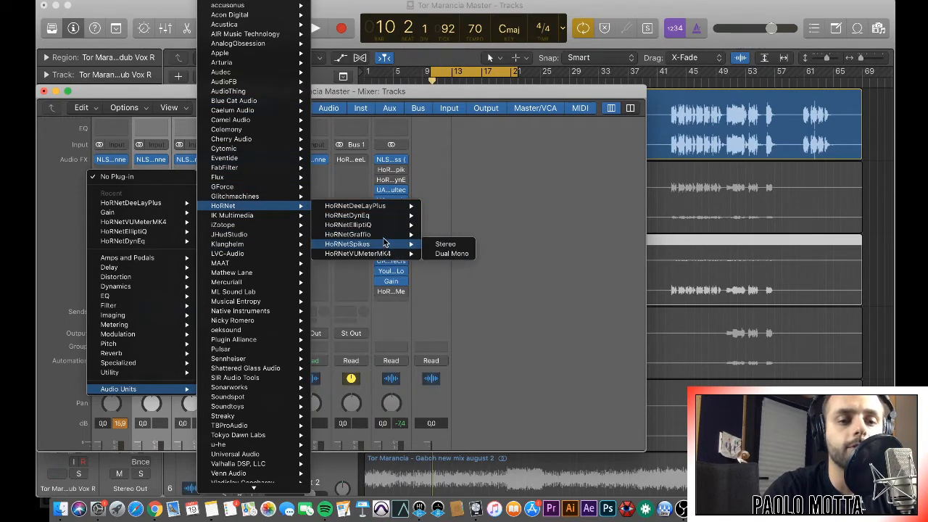
click(440, 237)
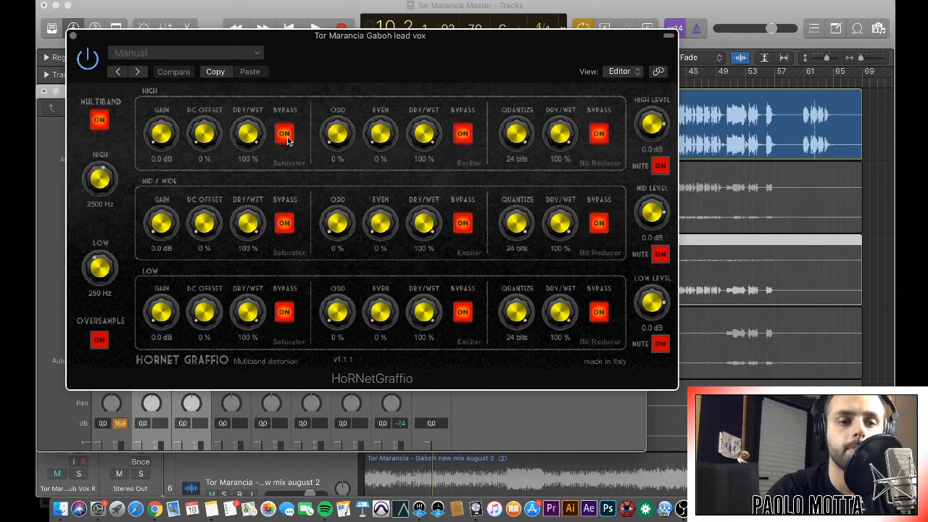
- Play the vocal and activate the high band's saturator with 11.0 dB gain, 51 % DC offset and 40 % dry/wet
key(space)
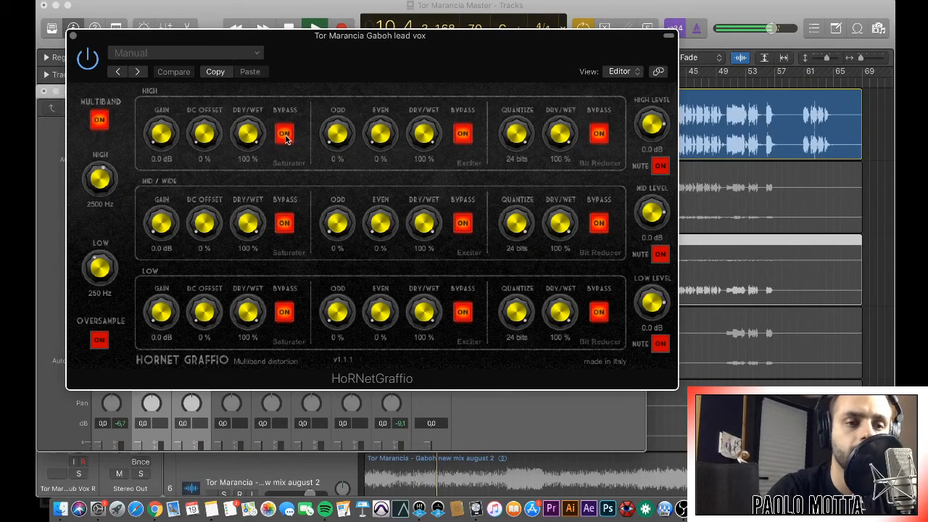
click(285, 135)
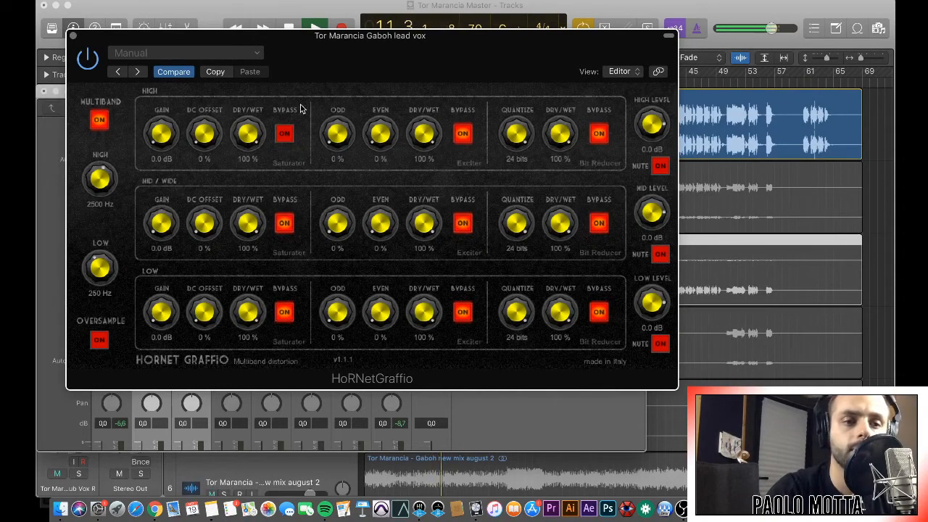
drag(167, 143, 207, 94)
drag(209, 25, 286, 108)
drag(251, 139, 247, 232)
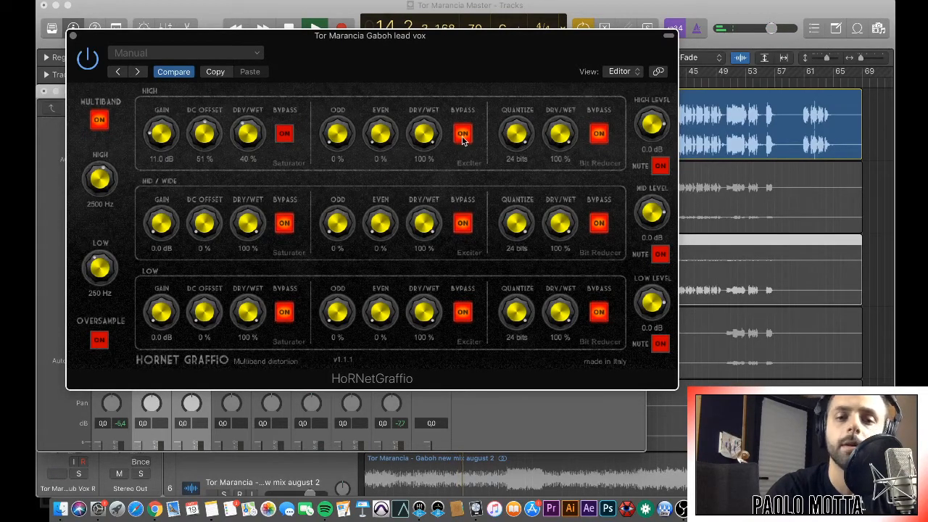
- Activate the high band's exciter with 20 % odd harmonics, 0 % even harmonics and 62 % dry/wet
drag(343, 144, 345, 109)
drag(387, 137, 379, 172)
mouse_move(330, 136)
mouse_down()
mouse_move(329, 114)
mouse_move(328, 144)
mouse_up()
drag(424, 139, 426, 196)
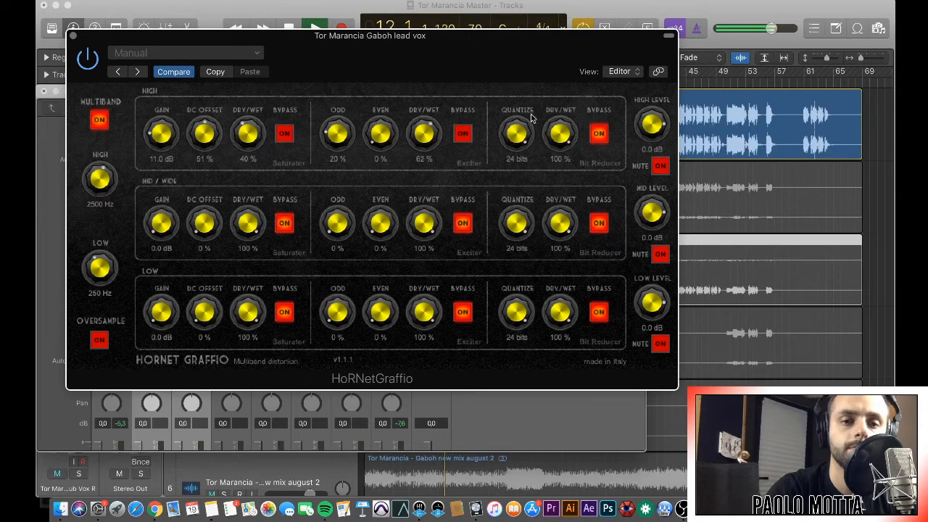
- Activate the low saturator at 9.1 dB gain, 29 % DC offset and 71 % dry/wet, and the low exciter at 25 % odd, 52 % even
click(284, 313)
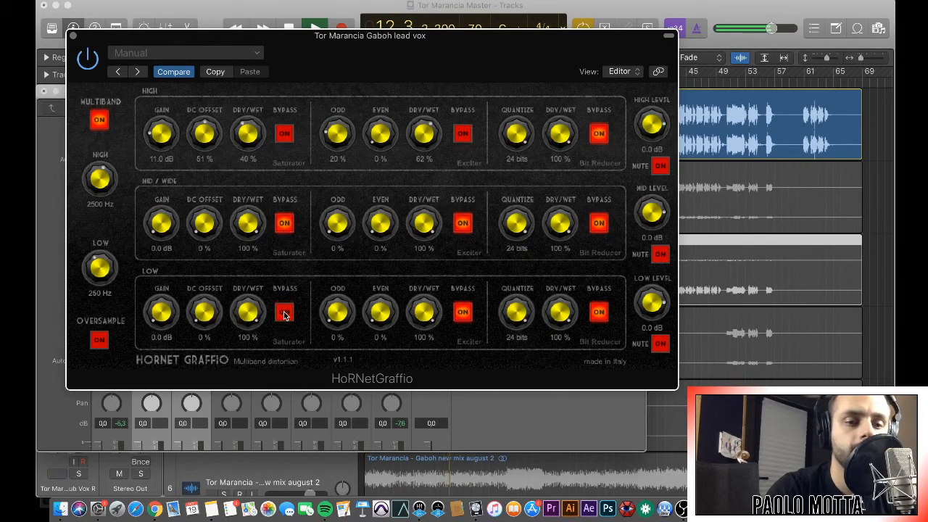
drag(161, 319, 202, 267)
drag(248, 313, 248, 355)
drag(338, 313, 345, 271)
drag(392, 314, 397, 233)
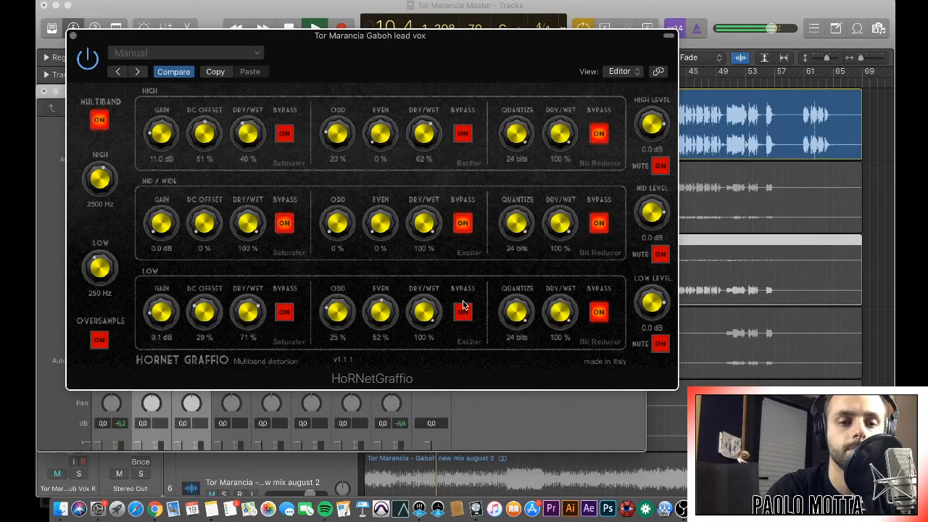
- Activate the mid/wide saturator and exciter, setting the exciter to 36 % odd, 23 % even and 68 % dry/wet
click(283, 224)
click(284, 224)
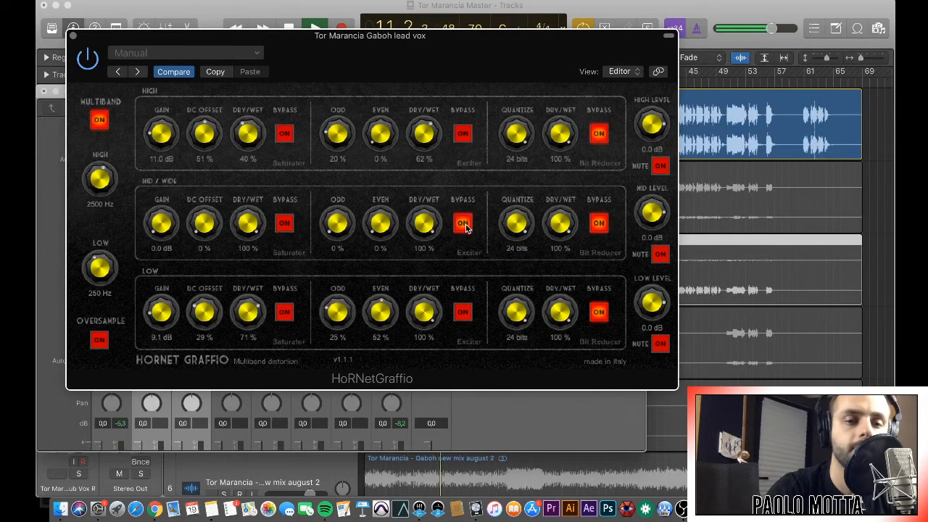
drag(380, 223, 375, 193)
drag(338, 223, 337, 171)
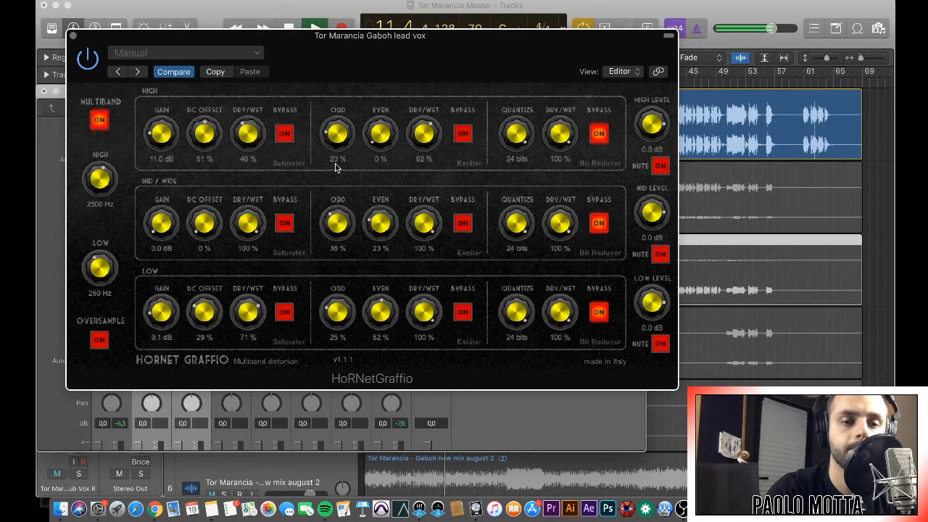
drag(419, 221, 413, 266)
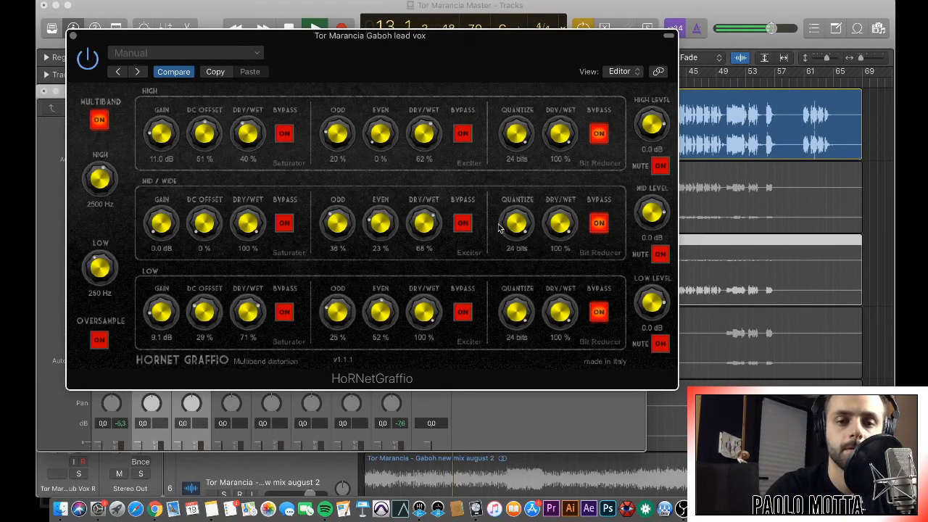
- Set the mid/wide saturator's gain to 4.9 dB and its DC offset to 34 % while auditioning the vocal
click(285, 223)
drag(163, 223, 156, 209)
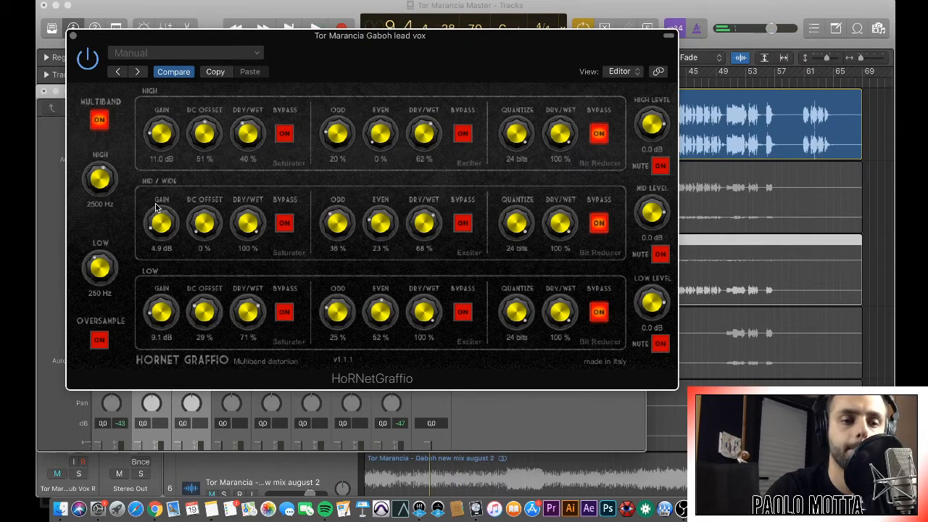
key(space)
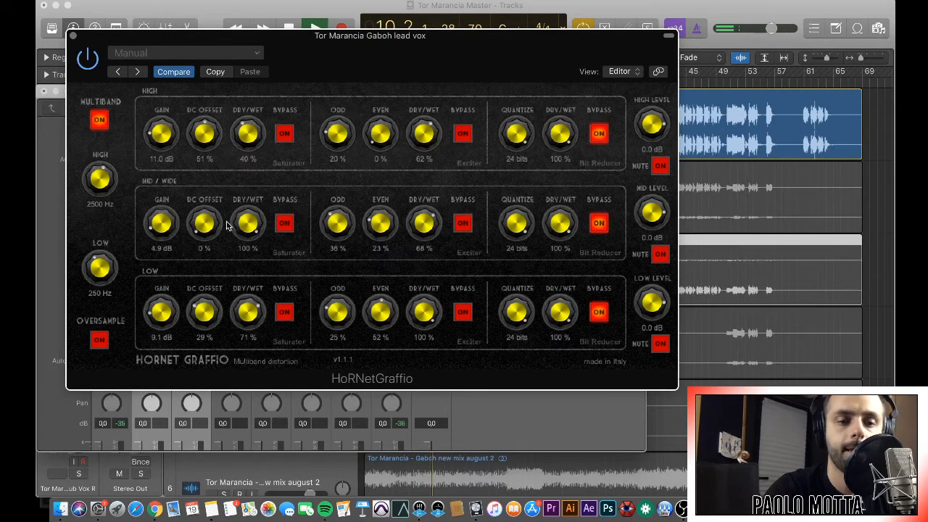
drag(206, 231, 203, 191)
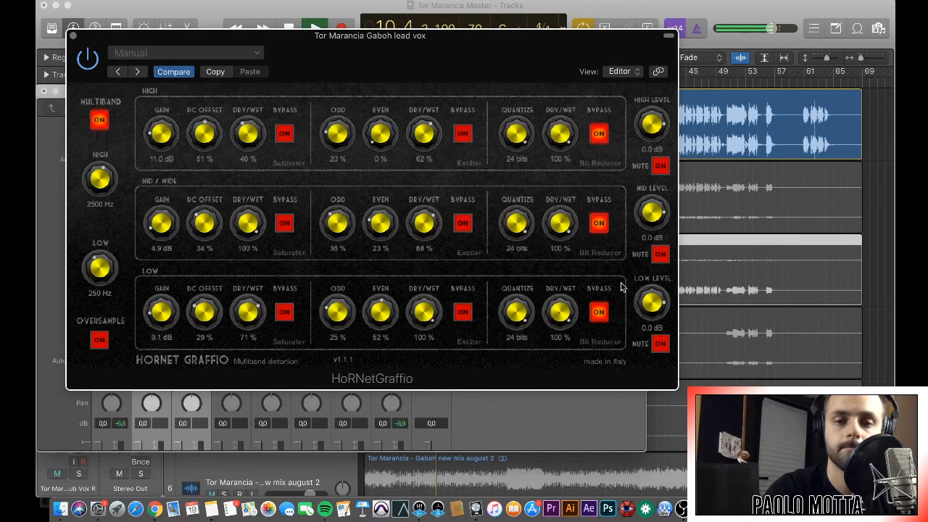
- Compare the vocal with Graffio bypassed and re-enabled during playback, and stop playback
click(87, 62)
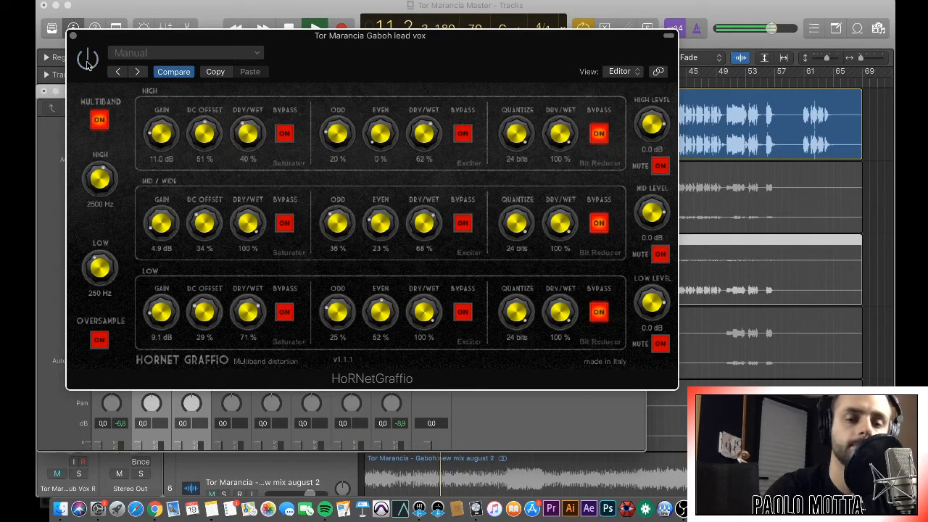
click(87, 63)
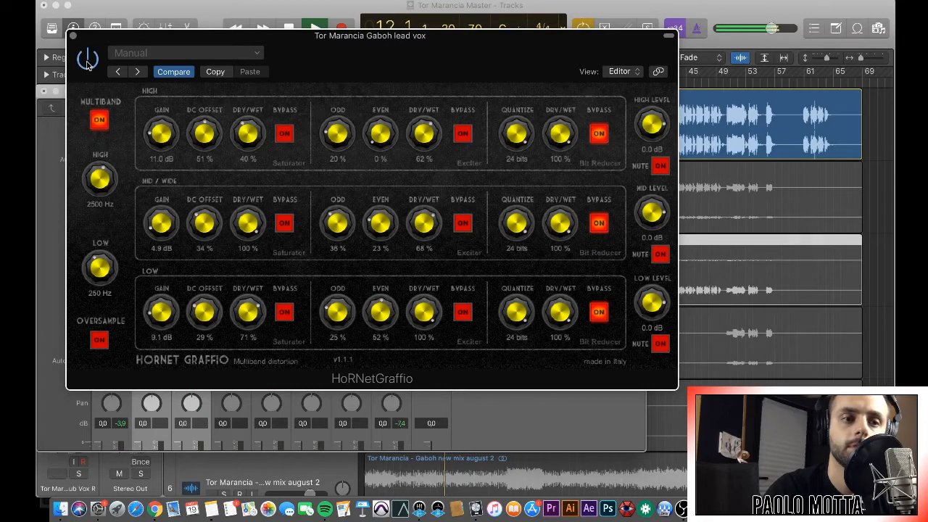
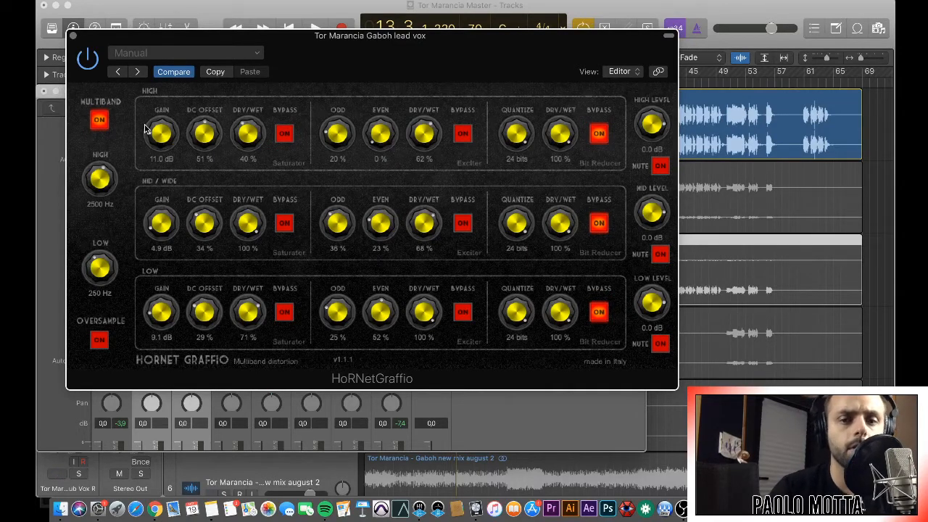
key(ctrl+m)
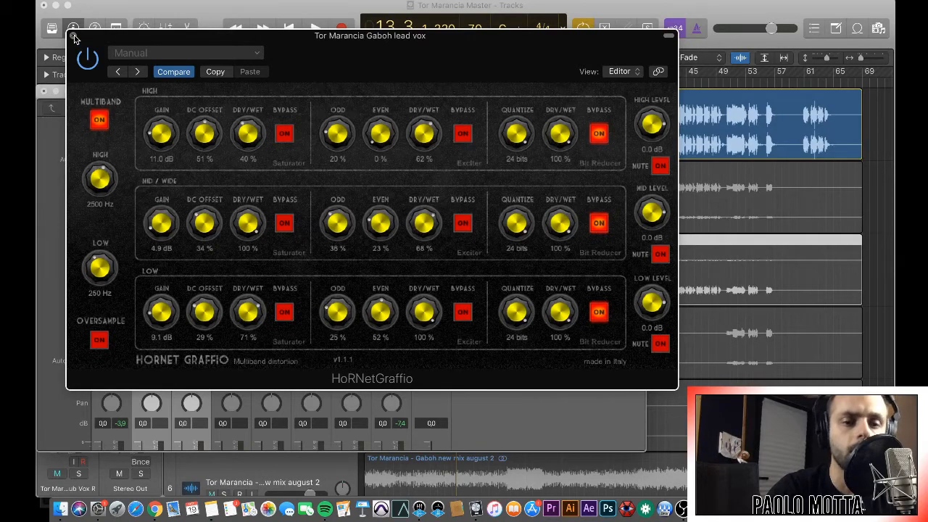
- Enable oversampling in Graffio on the lead vocal
click(102, 338)
key(ctrl+m)
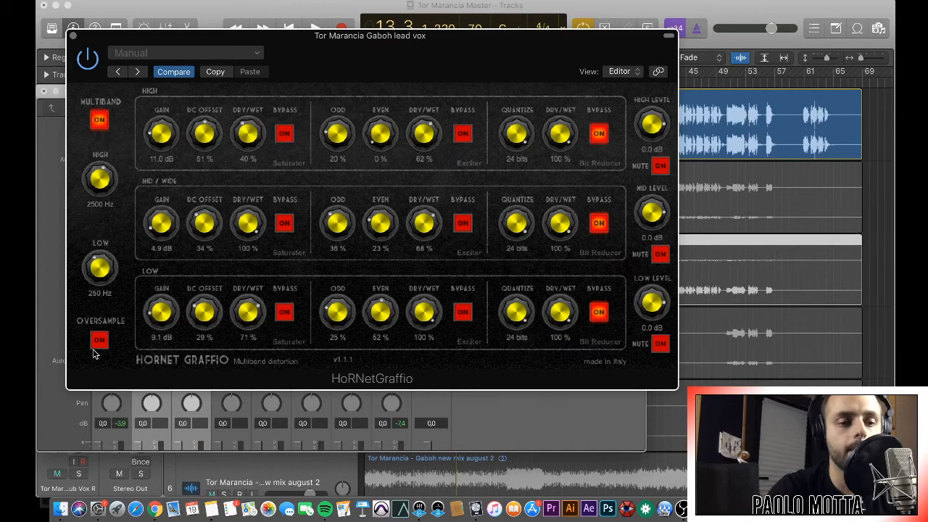
click(100, 344)
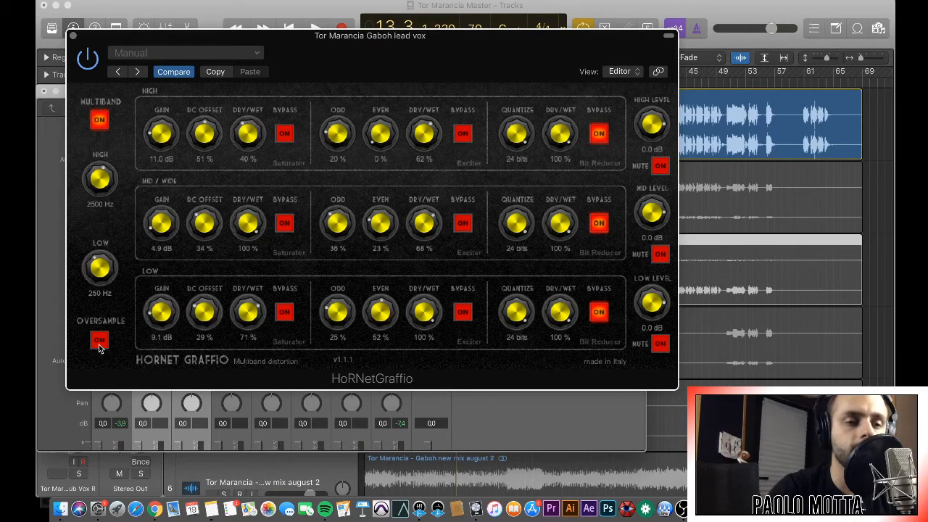
click(99, 341)
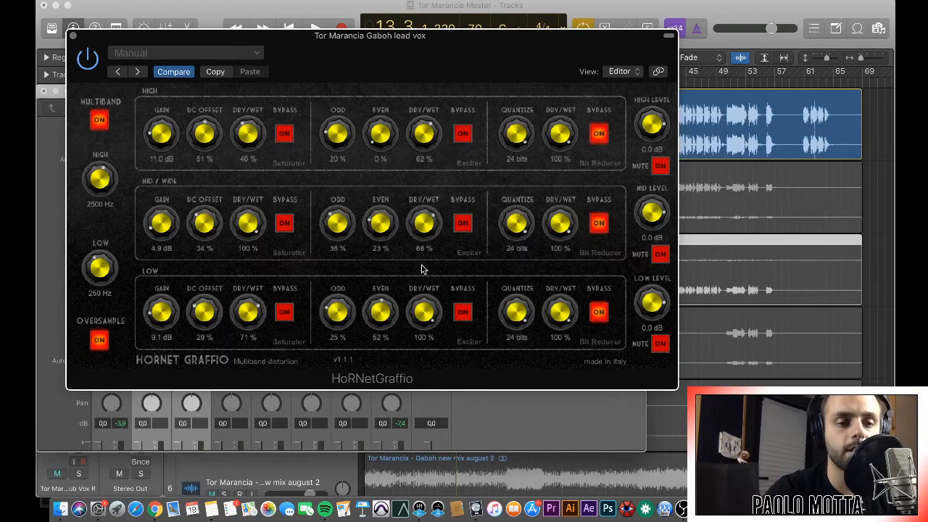
- Compare the vocal with Graffio's oversampling off and back on during playback, and close the plug-in window
key(space)
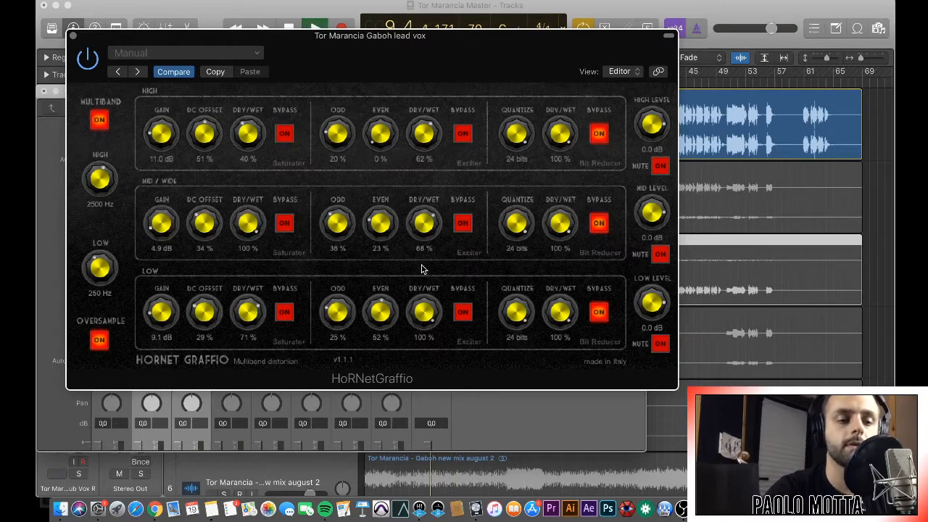
click(99, 341)
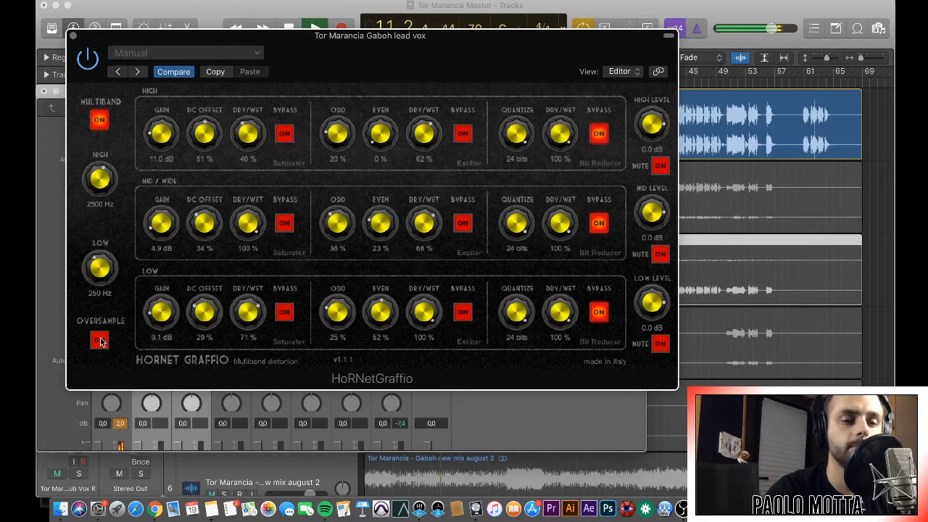
click(100, 341)
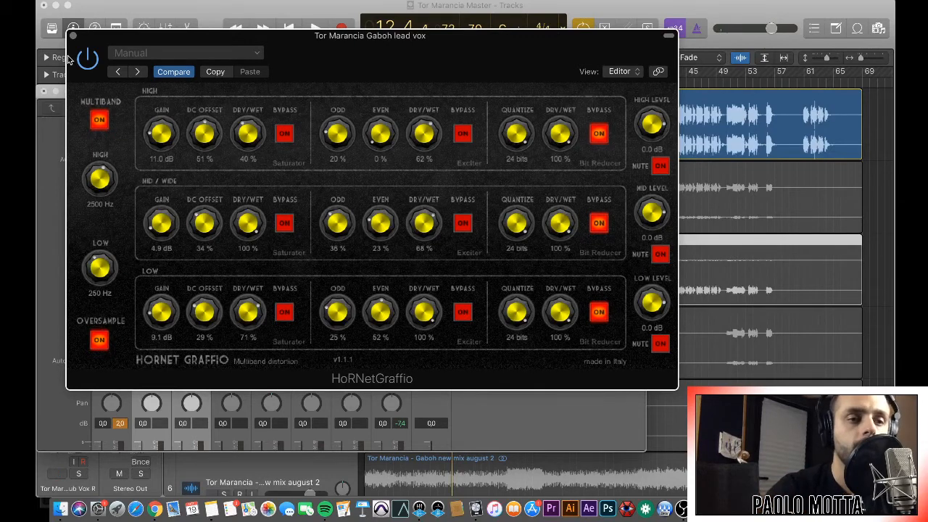
click(74, 36)
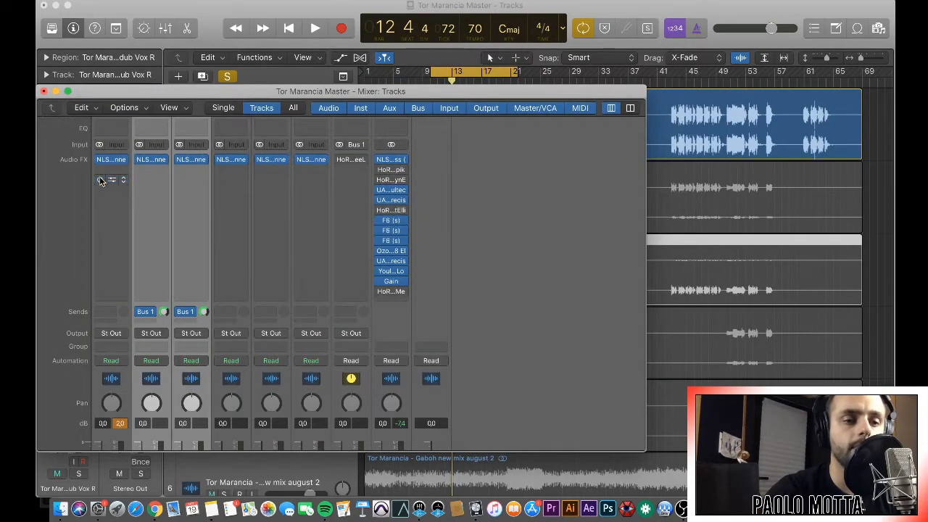
- Open HoRNet Spikes from the Stereo Out channel and set its spikes level to 20 %
mouse_move(392, 174)
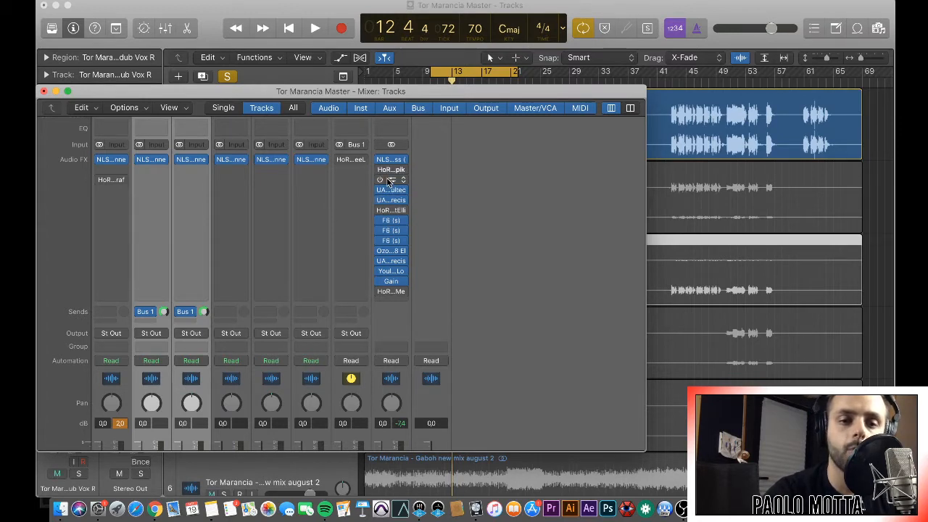
click(393, 170)
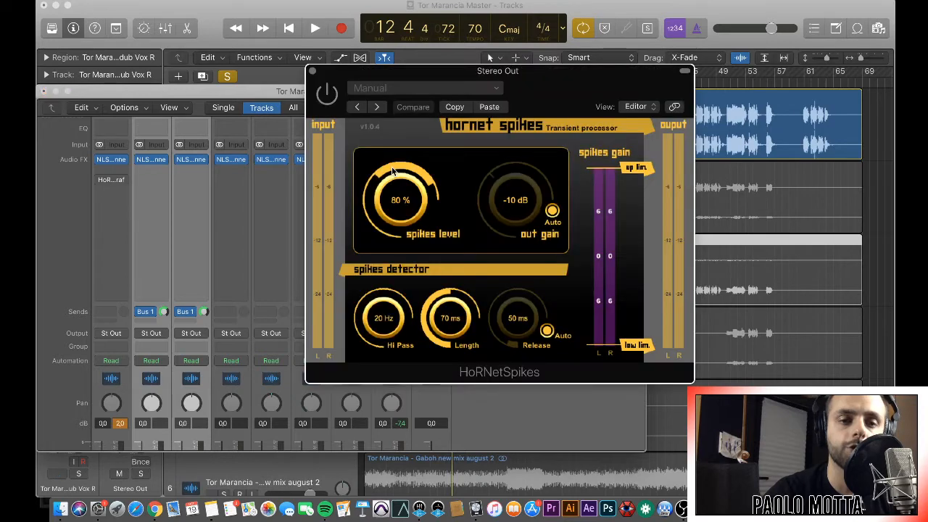
drag(433, 78, 208, 60)
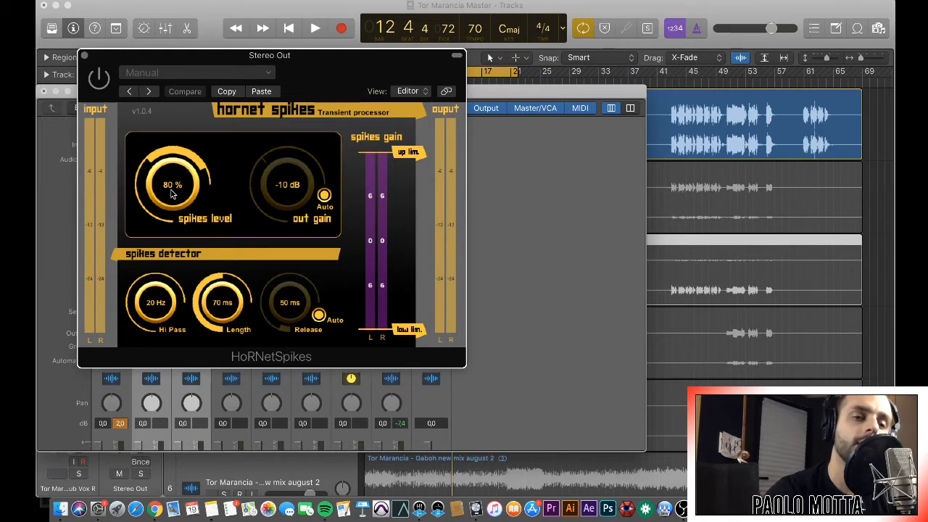
drag(185, 168, 172, 241)
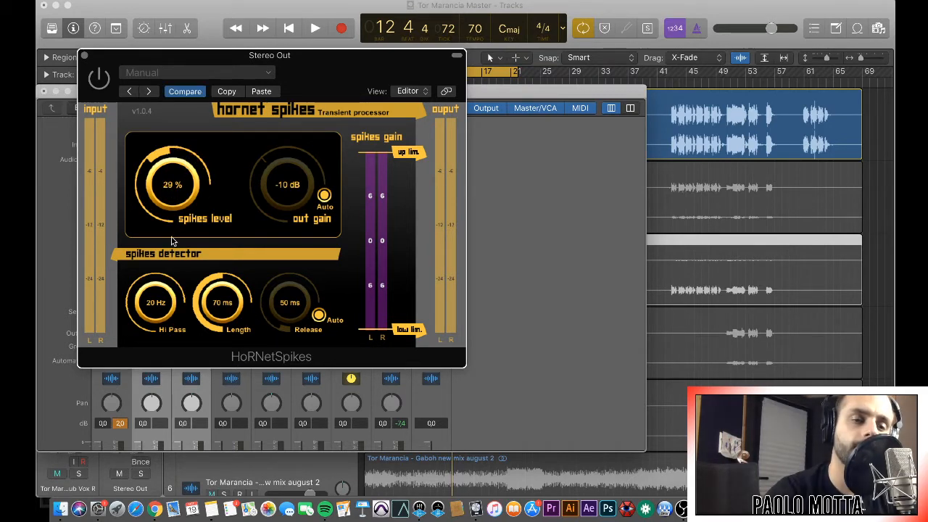
mouse_move(159, 61)
mouse_down()
mouse_move(324, 112)
mouse_move(510, 85)
mouse_move(435, 62)
mouse_move(405, 120)
mouse_move(105, 138)
mouse_move(156, 45)
mouse_up()
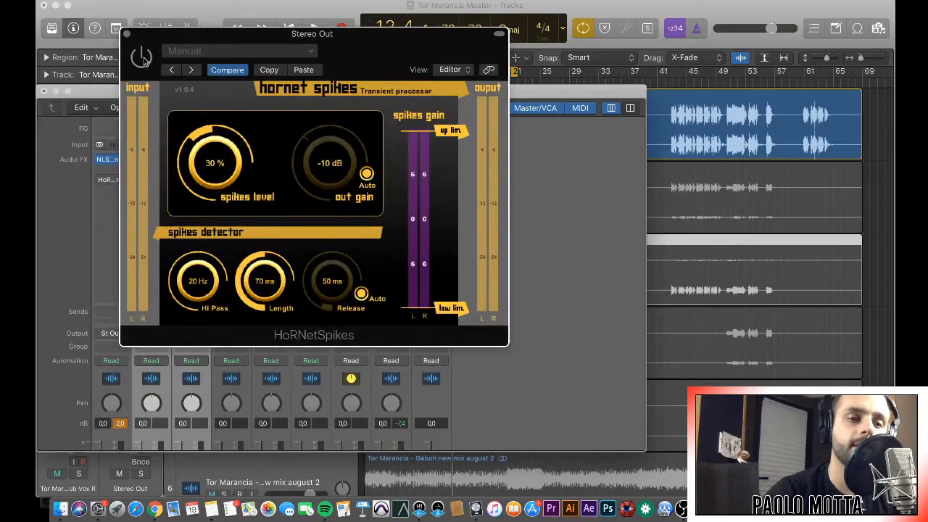
drag(221, 37, 551, 89)
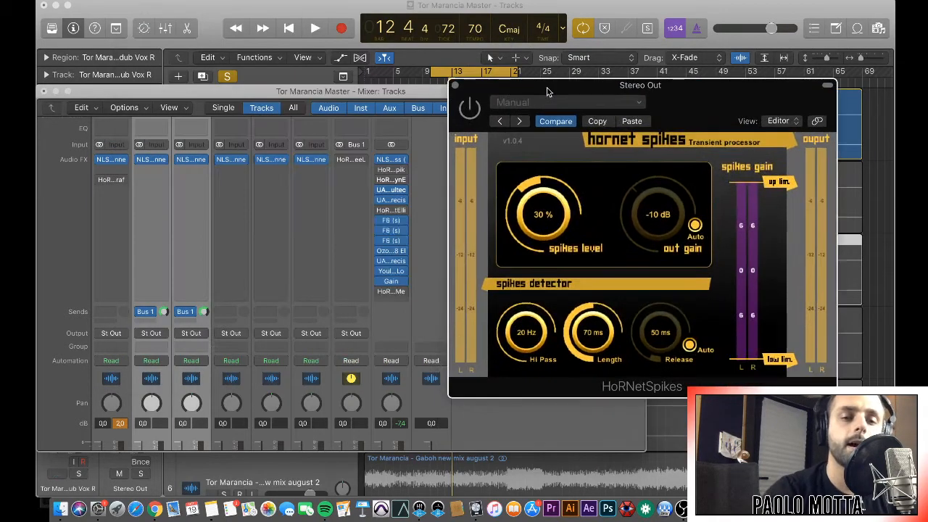
drag(536, 204, 530, 210)
key(ctrl+m)
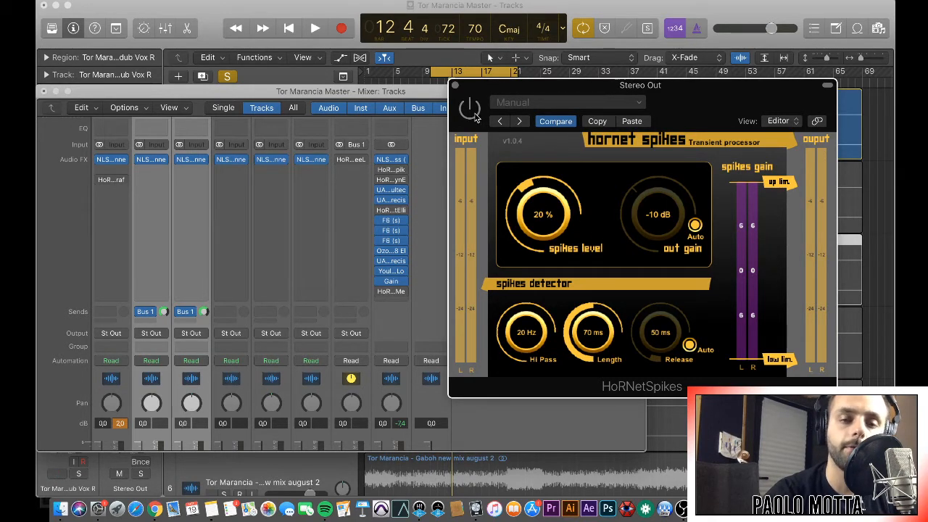
- Unsolo the lead vocal channel in the mixer so the full mix can be heard
key(space)
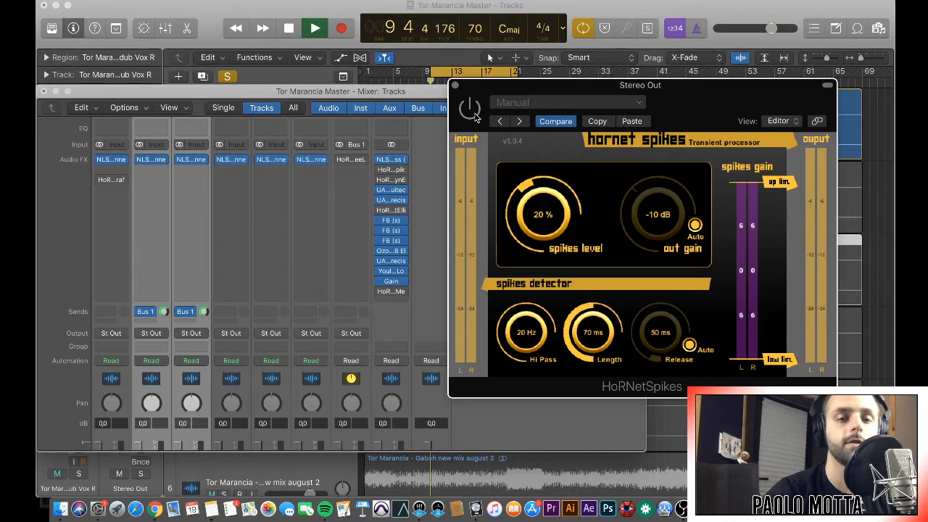
scroll(248, 284, down, 5)
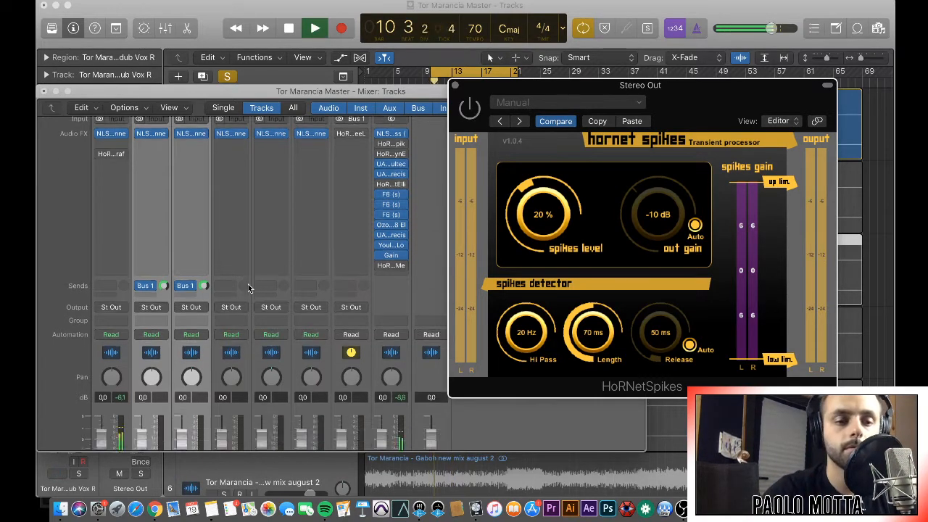
key(space)
click(122, 428)
click(121, 429)
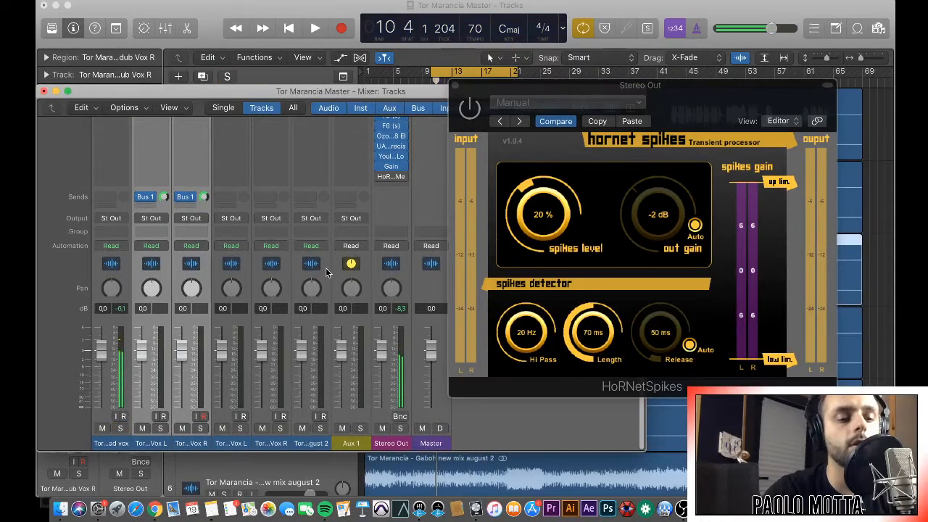
- Play the full mix and activate Spikes on the Stereo Out to hear its effect
key(space)
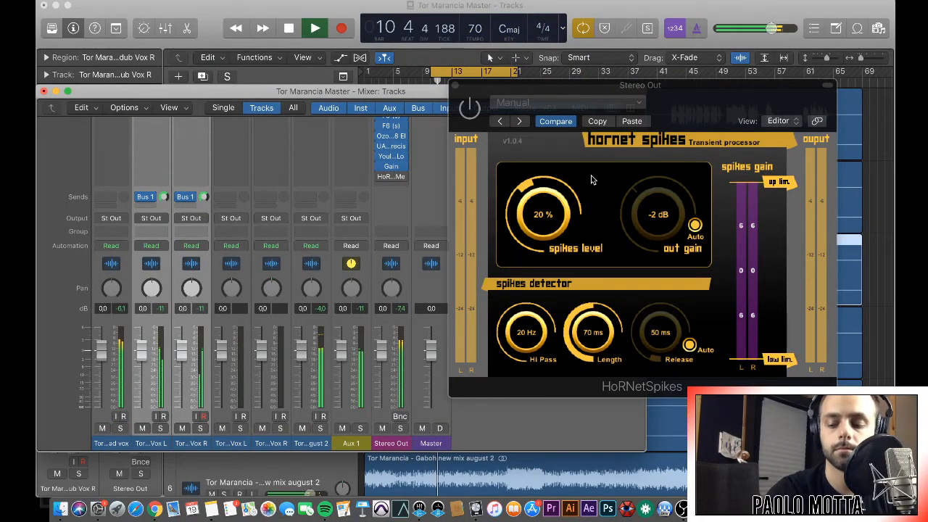
click(472, 114)
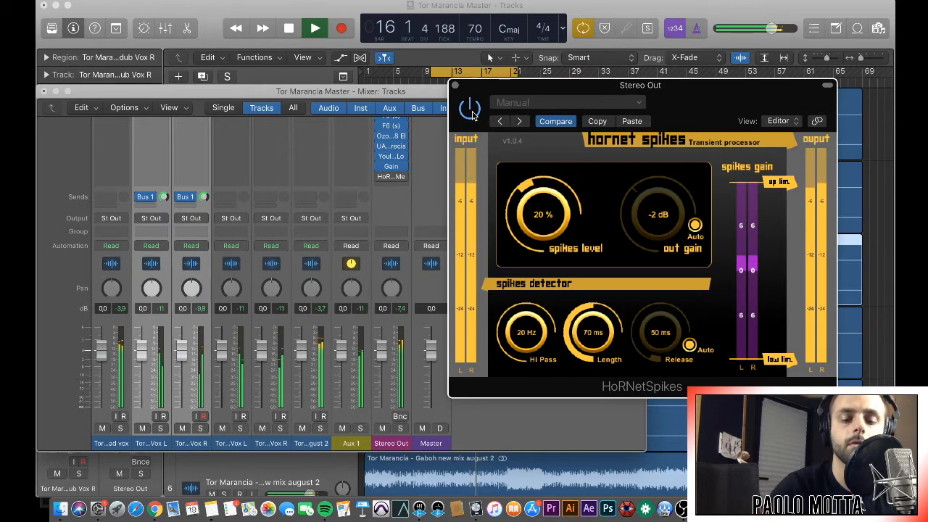
key(space)
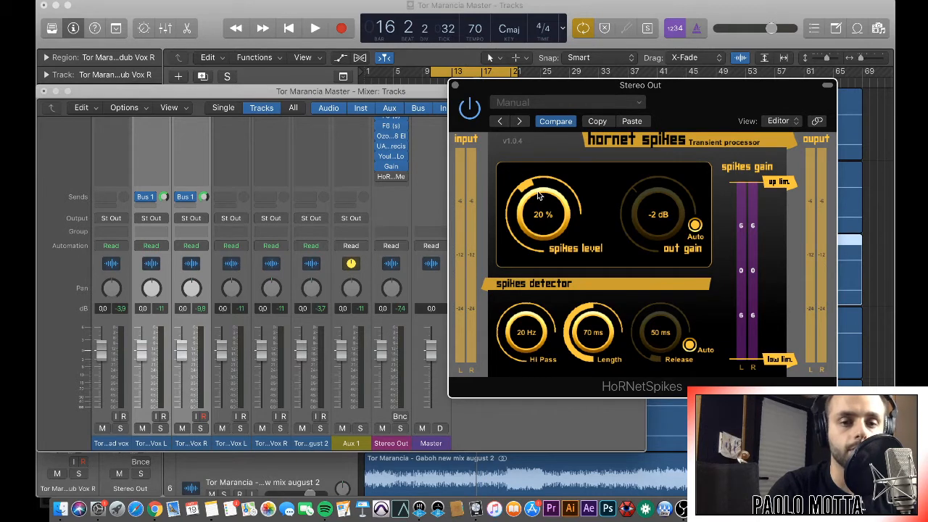
- Set the Spikes level to -25 % and audition the softened transients on the mix
drag(538, 196, 523, 255)
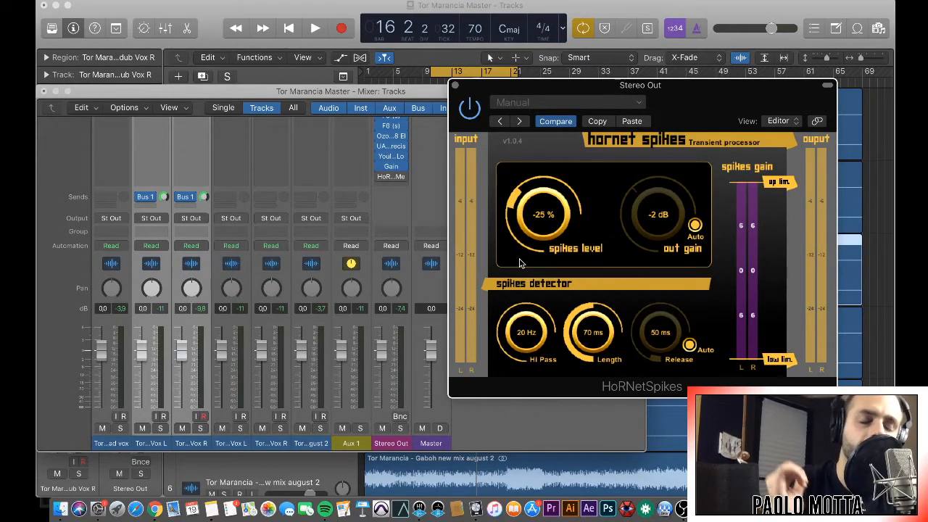
key(space)
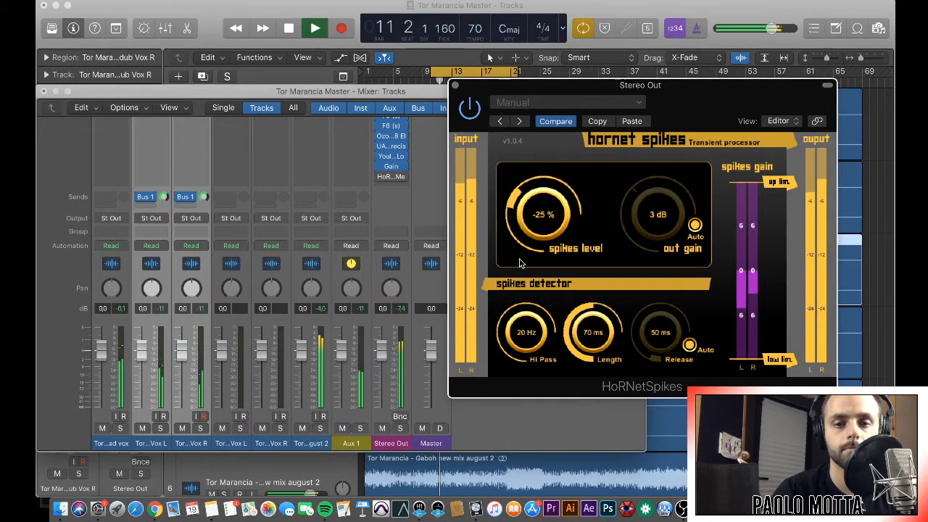
key(space)
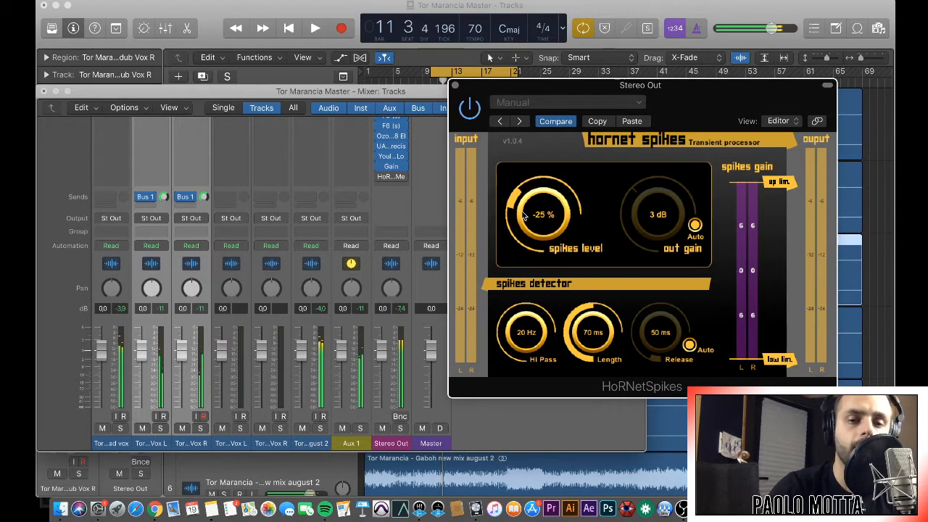
- Lower the Spikes level to -90 % and audition the extreme setting on the mix
drag(520, 211, 548, 308)
key(super+space)
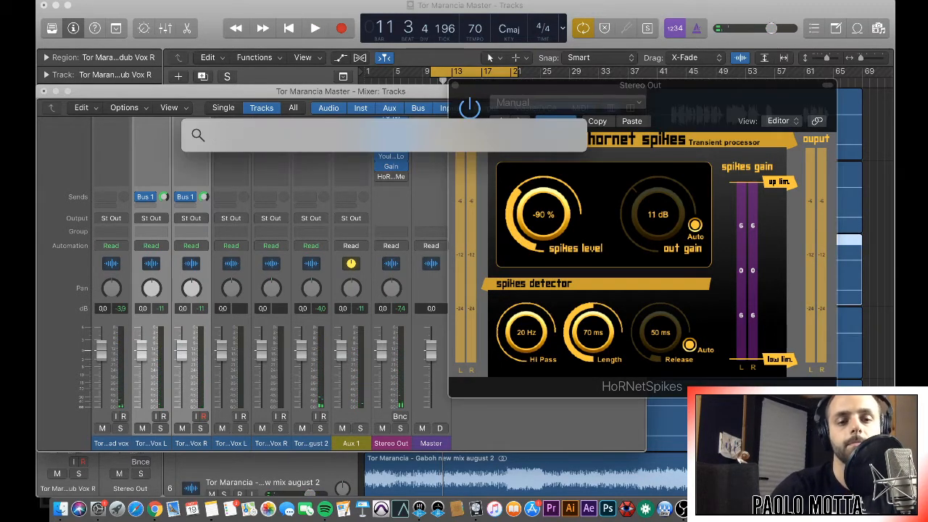
key(Escape)
key(space)
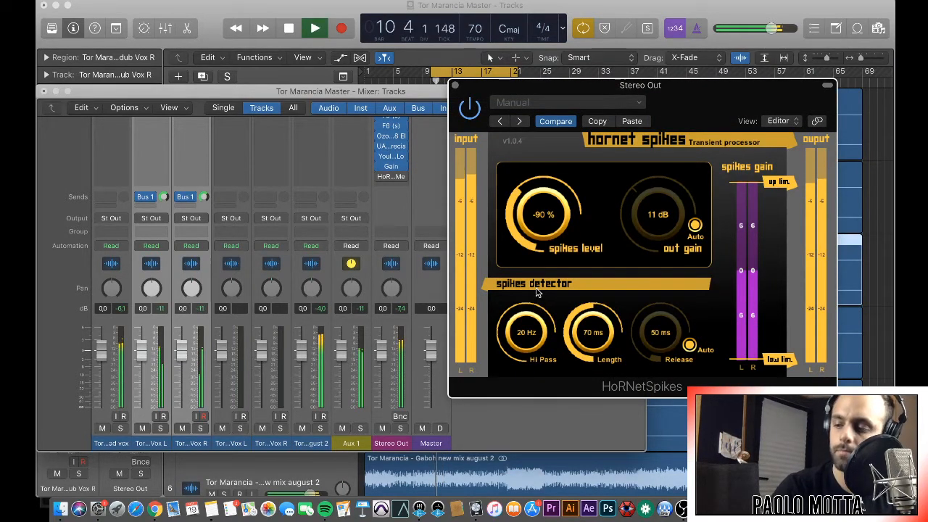
key(space)
- Audition the mix with the spikes level at 95 %, detector length at 10 ms and manual out gain at 0 dB
drag(530, 251, 567, 190)
key(space)
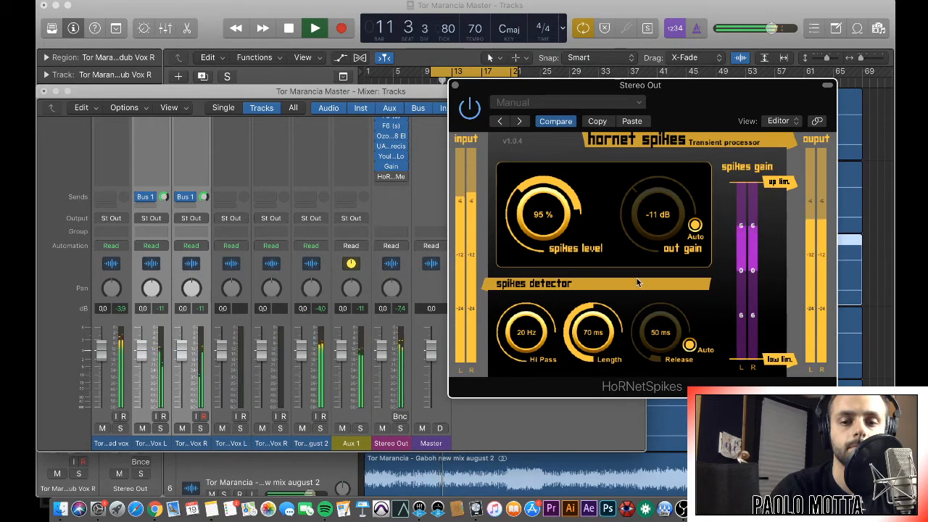
drag(590, 317, 600, 313)
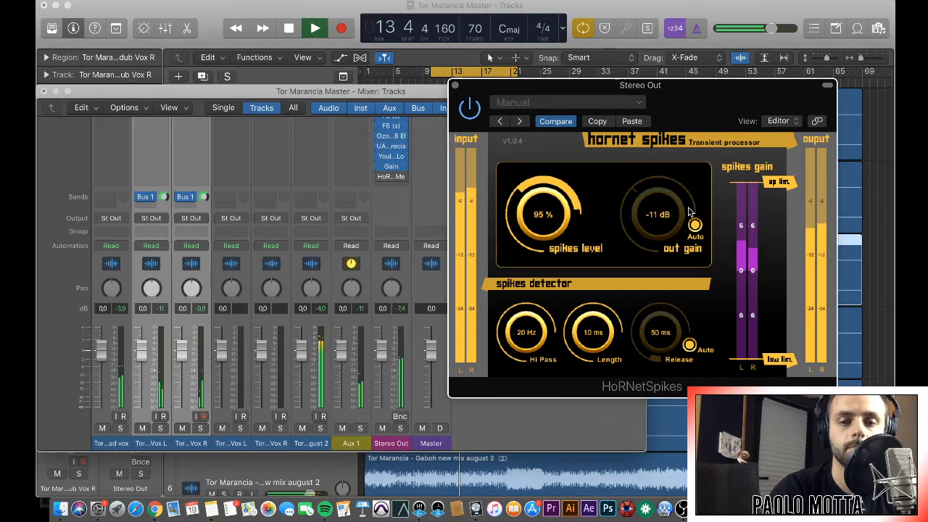
mouse_move(661, 233)
mouse_down()
mouse_move(670, 217)
mouse_move(662, 234)
mouse_up()
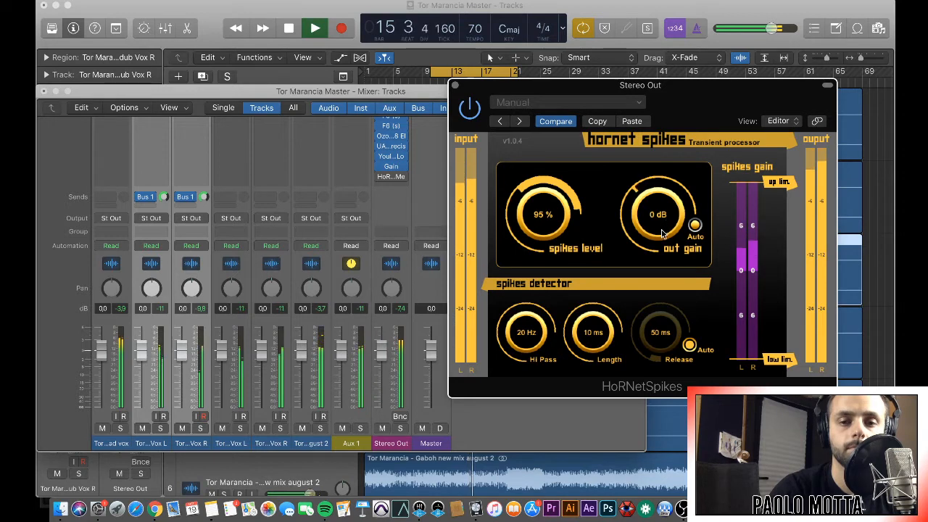
key(space)
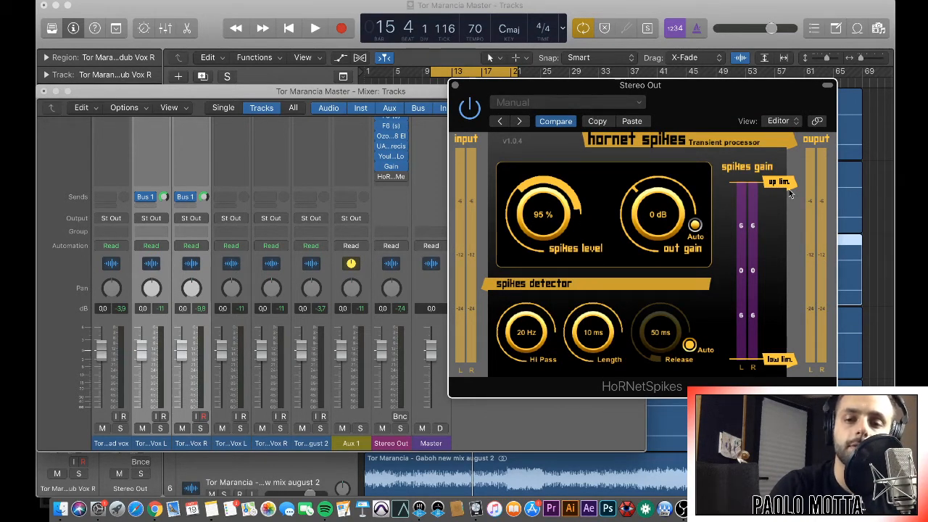
- Lower the upper gain limit to about 6 dB, with 18 % spikes level, automatic out gain and 67 ms detector length
drag(783, 185, 773, 225)
mouse_move(778, 363)
mouse_down()
mouse_move(779, 277)
mouse_move(785, 355)
mouse_up()
drag(782, 224, 778, 233)
drag(550, 195, 523, 312)
click(694, 225)
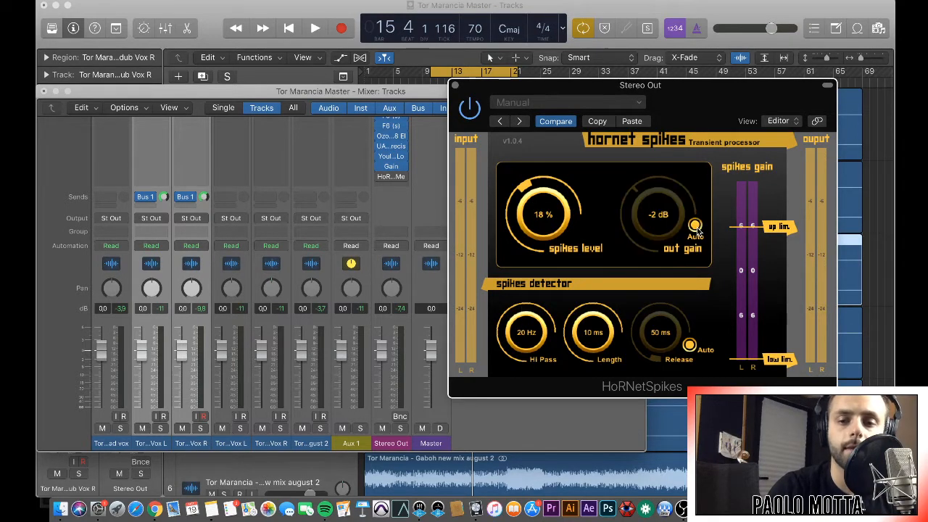
drag(571, 324, 593, 175)
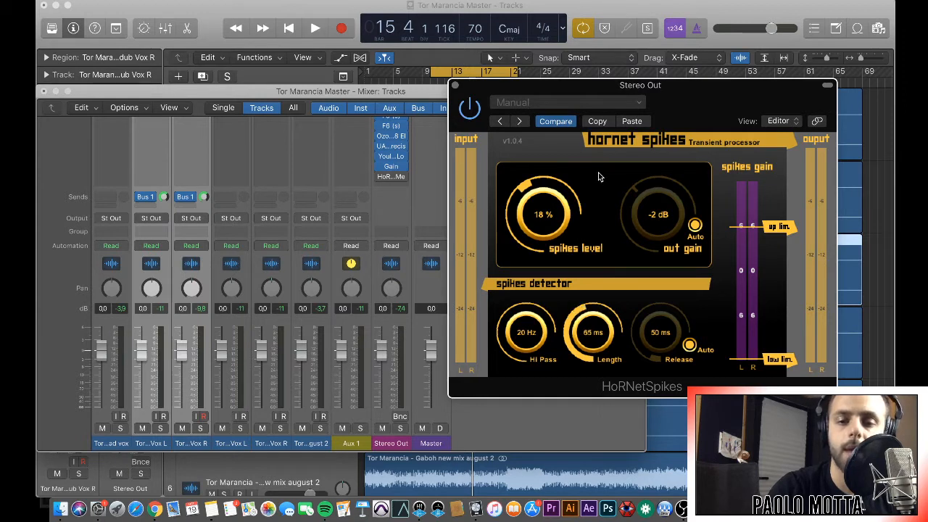
- Lower the Spikes upper gain limit to about 2 dB while auditioning the mix, and stop playback
key(space)
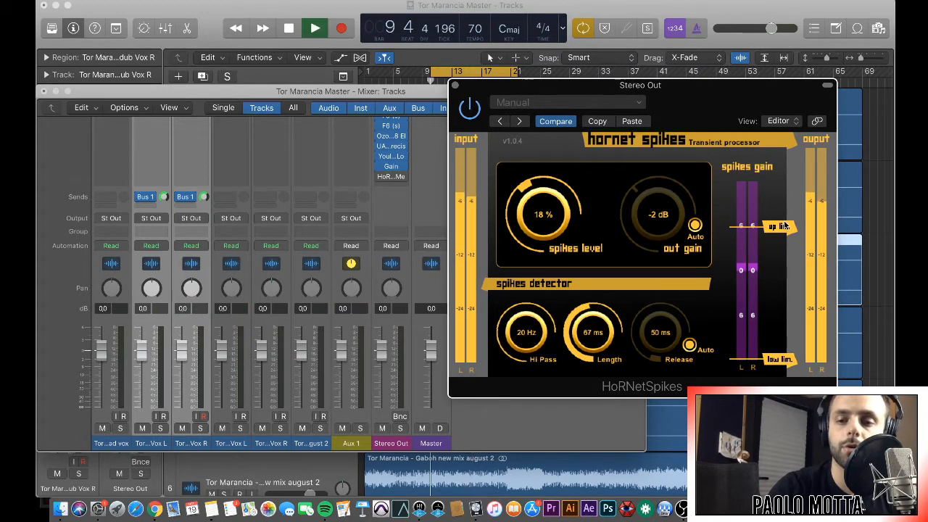
drag(780, 226, 783, 265)
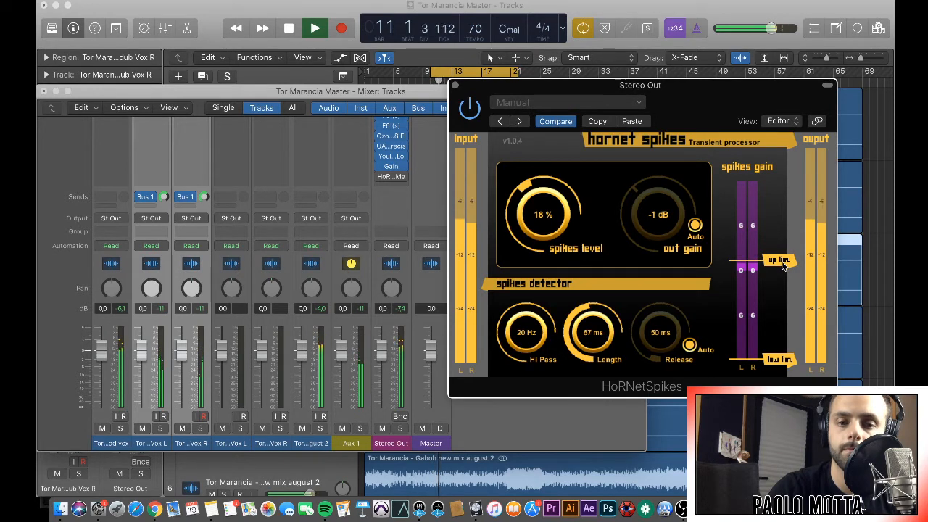
drag(783, 266, 783, 262)
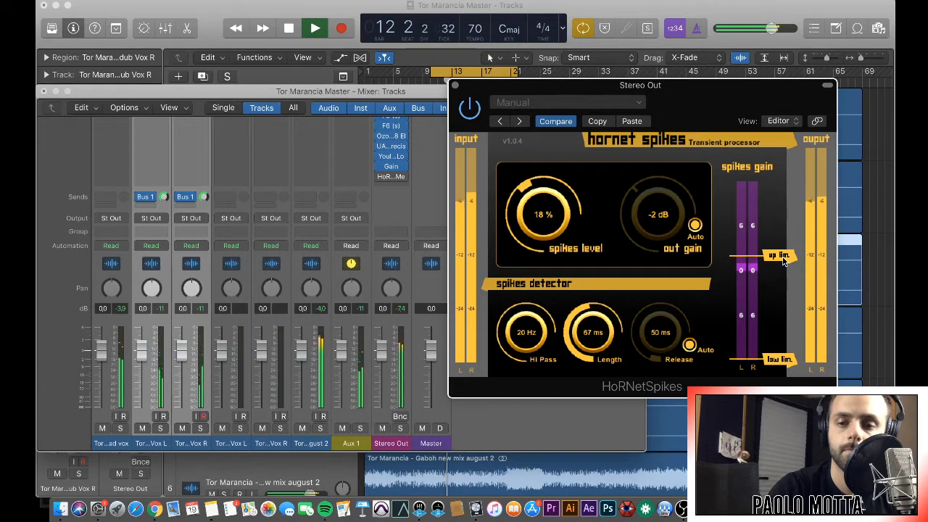
key(space)
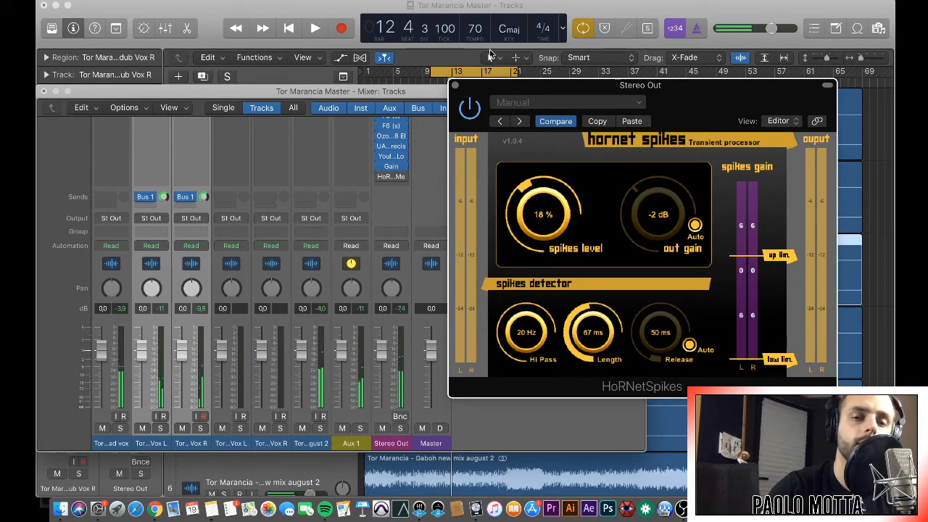
- Close the Spikes plug-in and open HoRNetDynEq on the Stereo Out channel, moving its window clear of the insert list
click(455, 86)
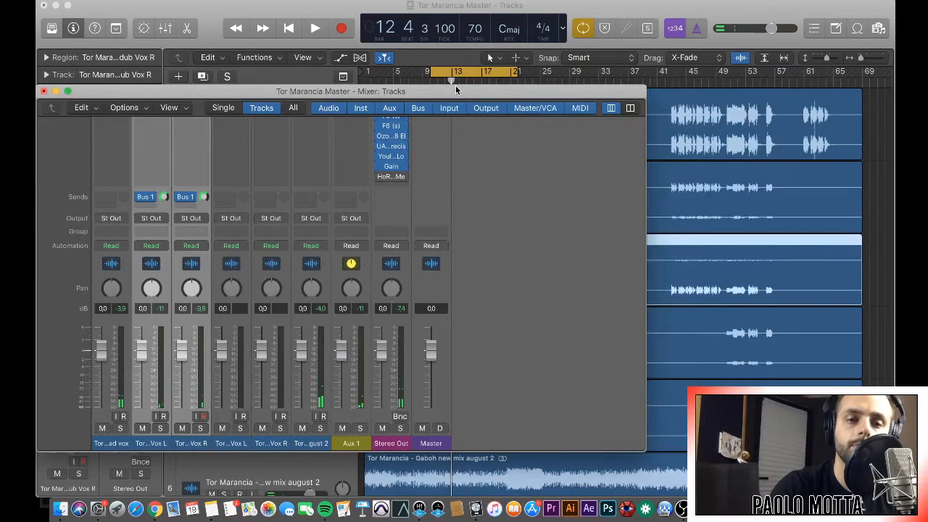
scroll(437, 236, up, 1)
mouse_move(391, 194)
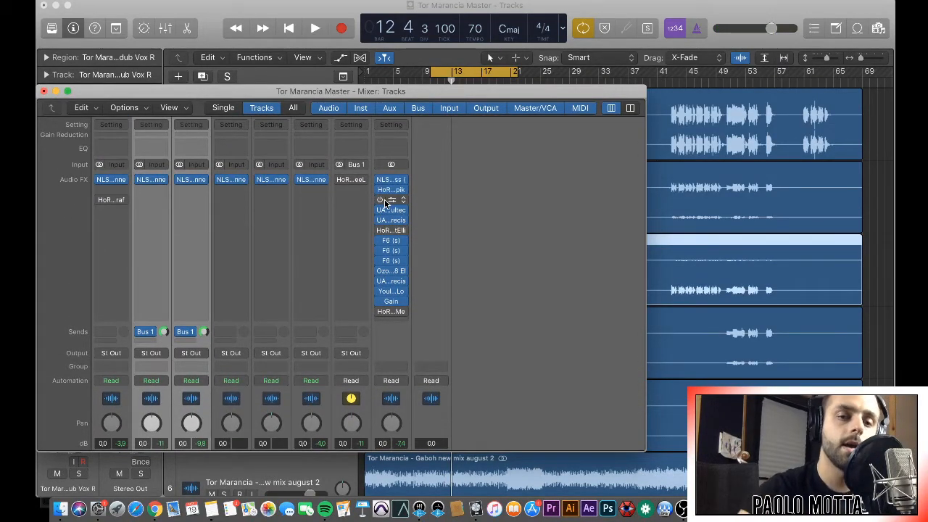
click(403, 210)
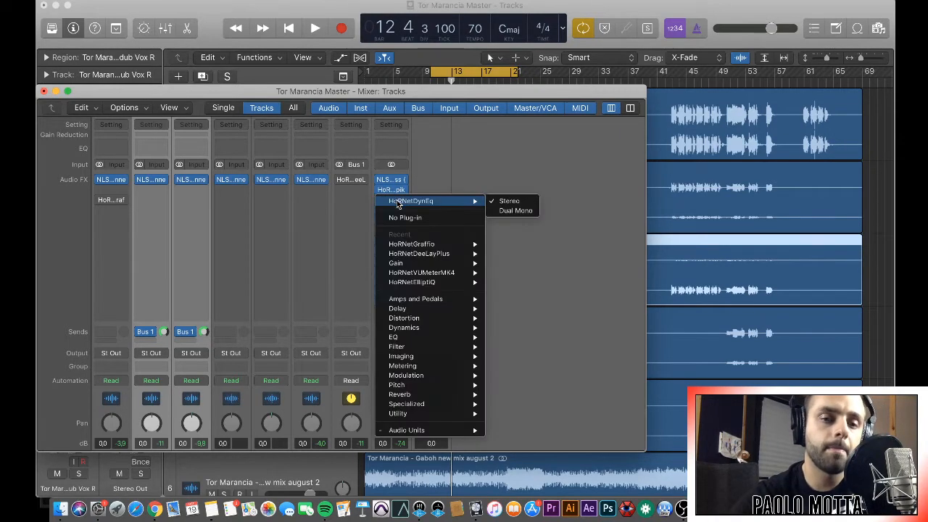
click(376, 198)
click(378, 198)
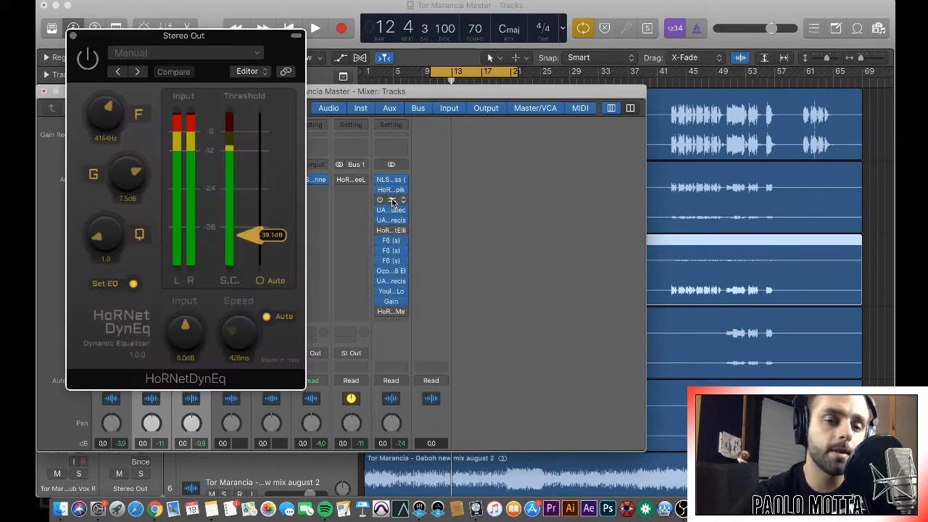
drag(140, 37, 332, 45)
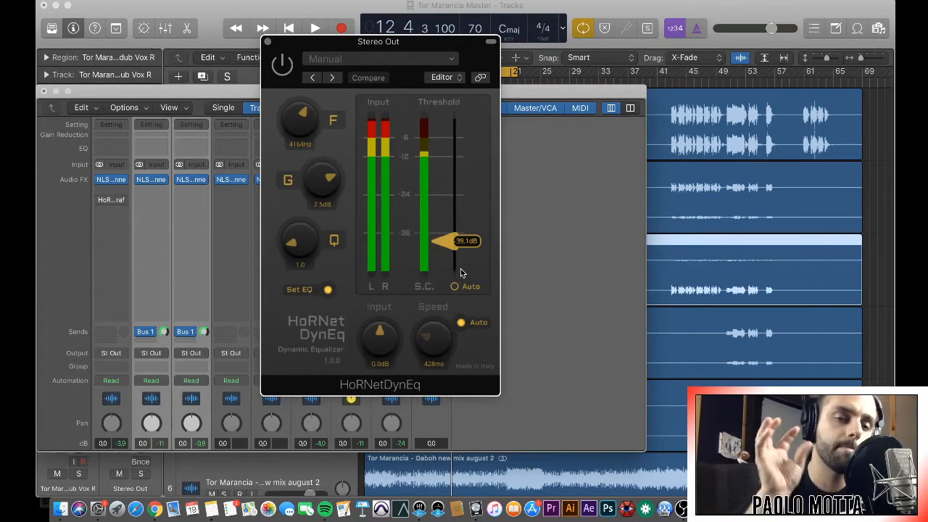
- Set the DynEq gain to 6.3 dB and threshold to -5.6 dB, and briefly audition the mix with the plug-in enabled
drag(323, 181, 323, 219)
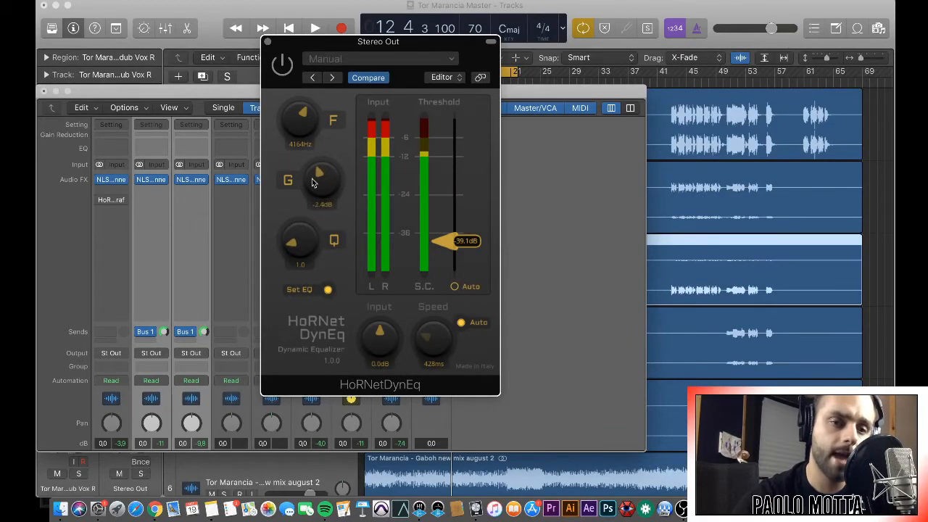
drag(322, 180, 324, 153)
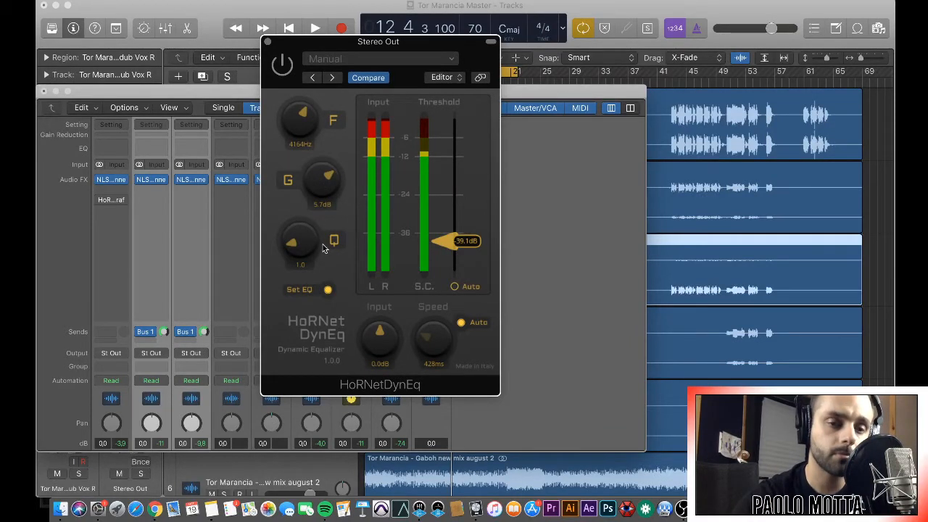
mouse_move(332, 187)
mouse_down()
mouse_move(325, 174)
mouse_move(322, 190)
mouse_up()
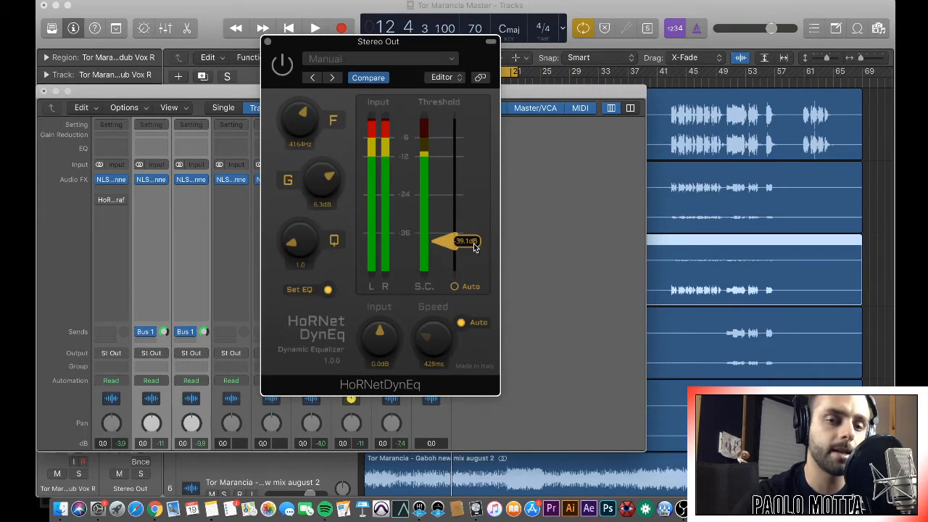
drag(451, 241, 450, 140)
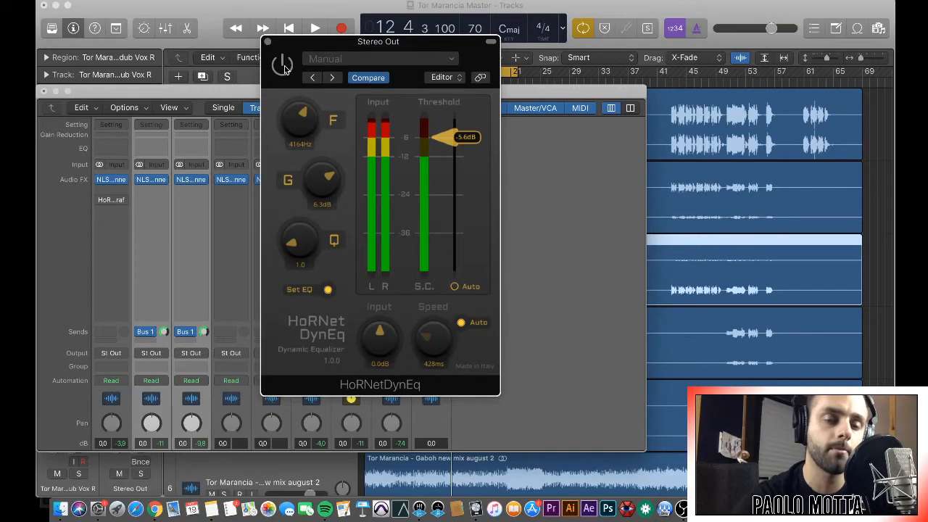
key(space)
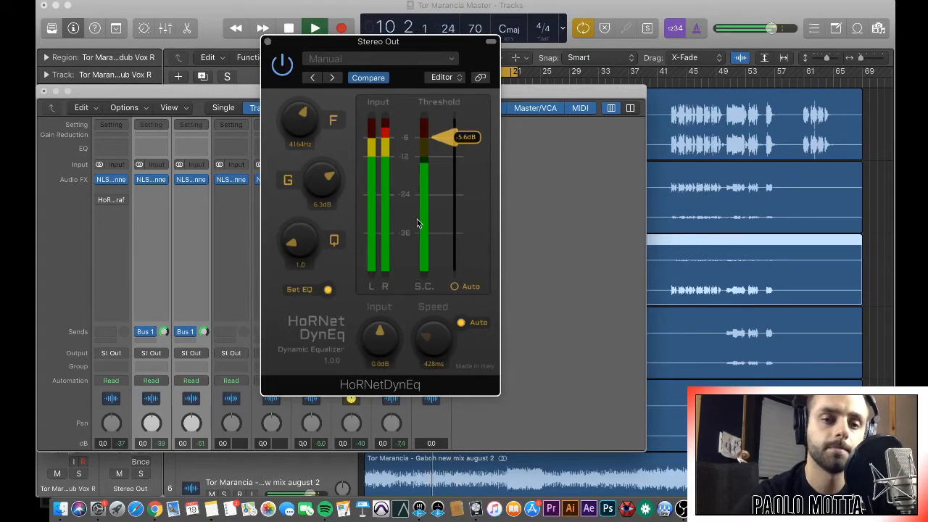
key(space)
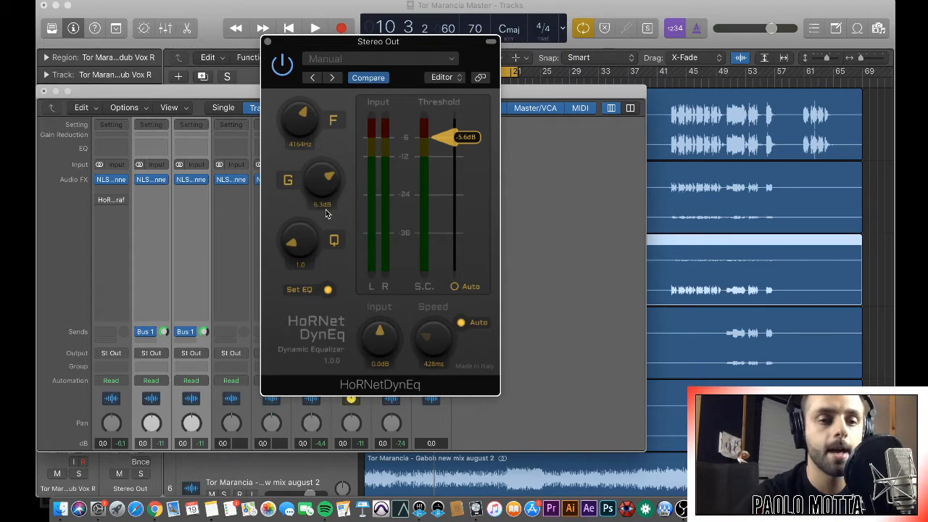
- Set the DynEq gain to -9.9 dB and Q to 1.9, and raise the threshold to 0 dB during playback
drag(319, 189, 314, 255)
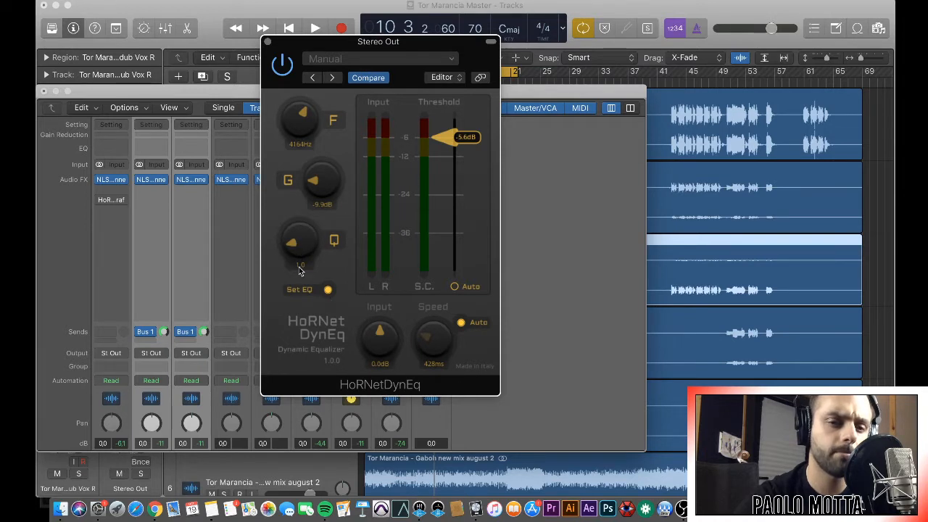
drag(299, 267, 283, 282)
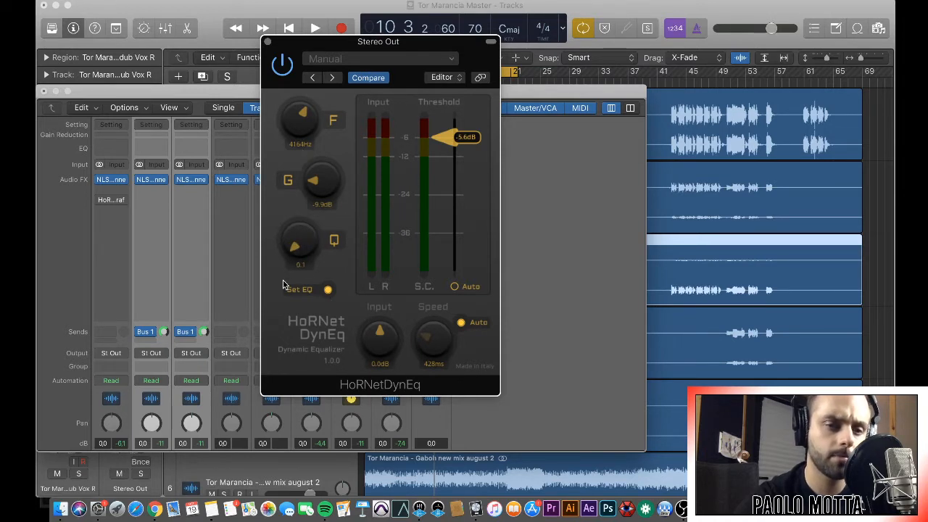
key(space)
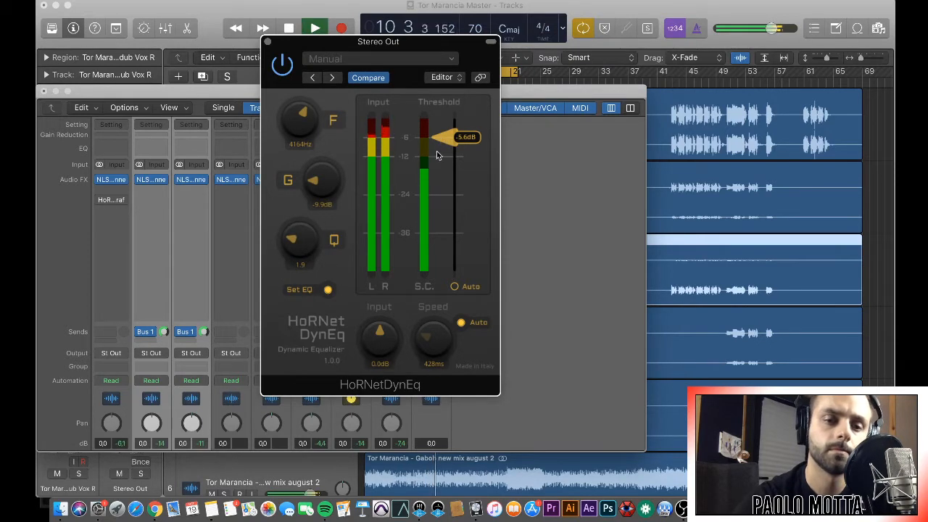
drag(442, 140, 445, 115)
- Set the DynEq gain to -2.7 dB and audition the mix with automatic threshold enabled, and stop playback
drag(318, 206, 325, 167)
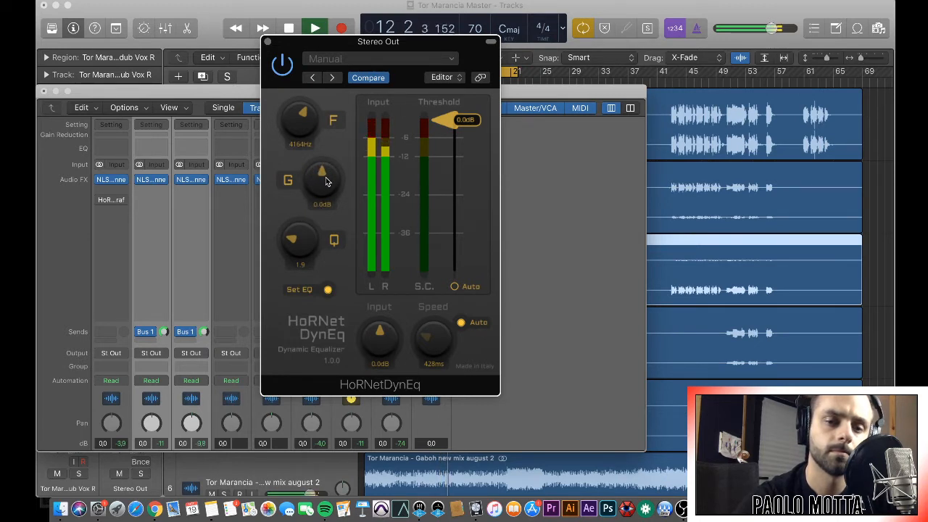
mouse_move(325, 167)
mouse_down()
mouse_move(326, 178)
mouse_move(331, 118)
mouse_move(317, 211)
mouse_move(323, 186)
mouse_up()
drag(439, 121, 439, 220)
click(454, 285)
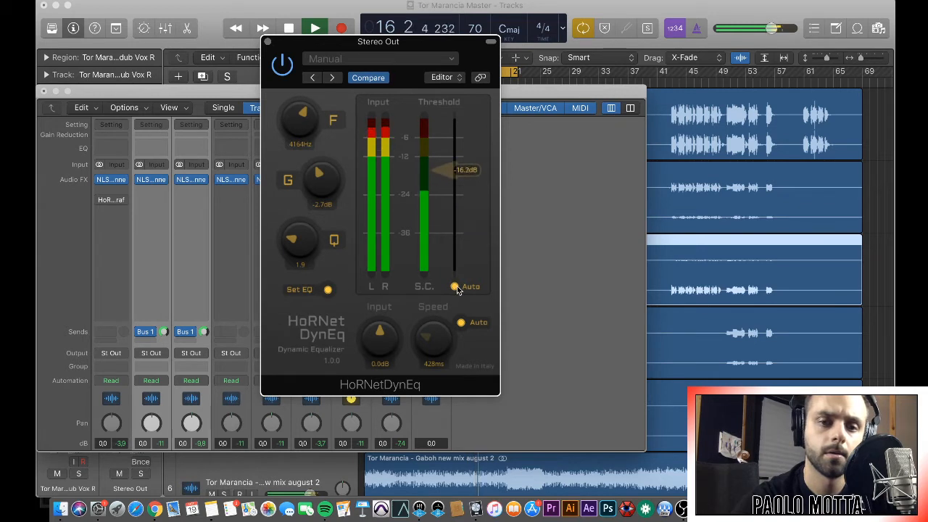
key(space)
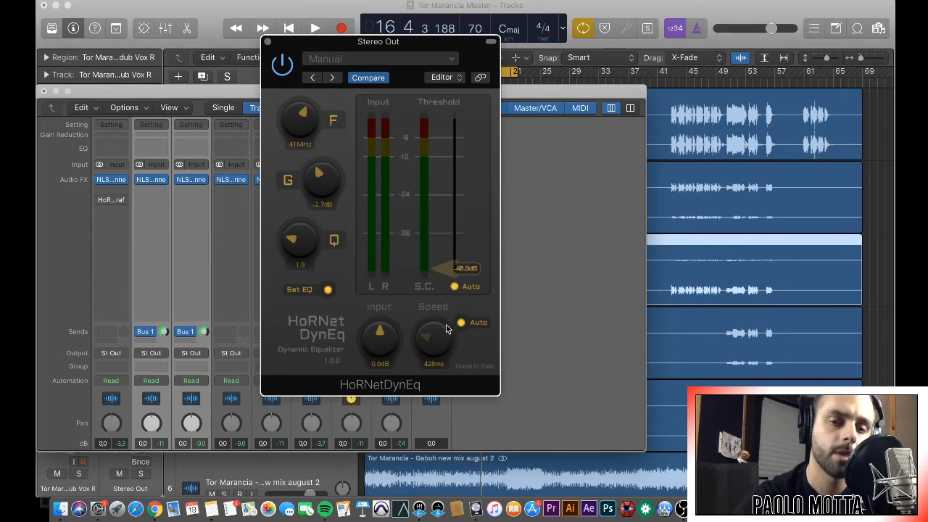
- Turn off the automatic DynEq speed, set the speed to 50 ms and start playback
click(462, 323)
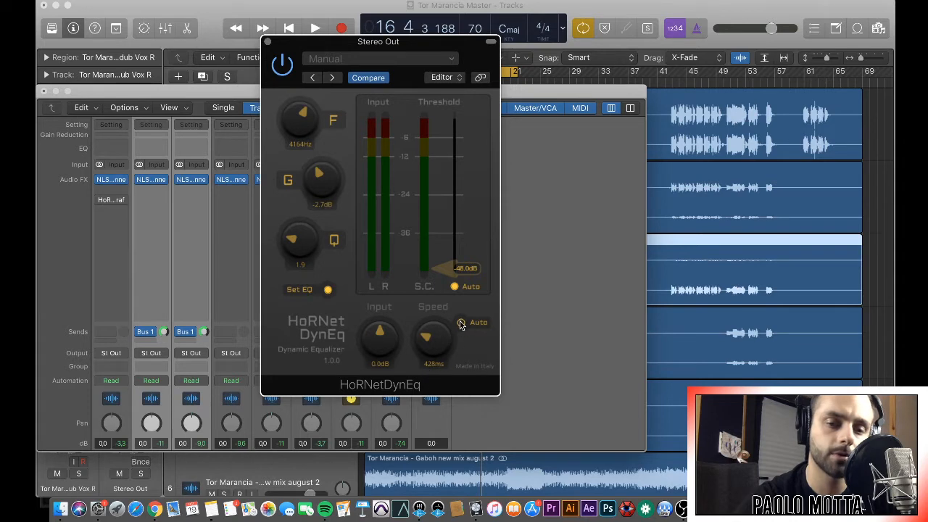
drag(441, 351, 445, 385)
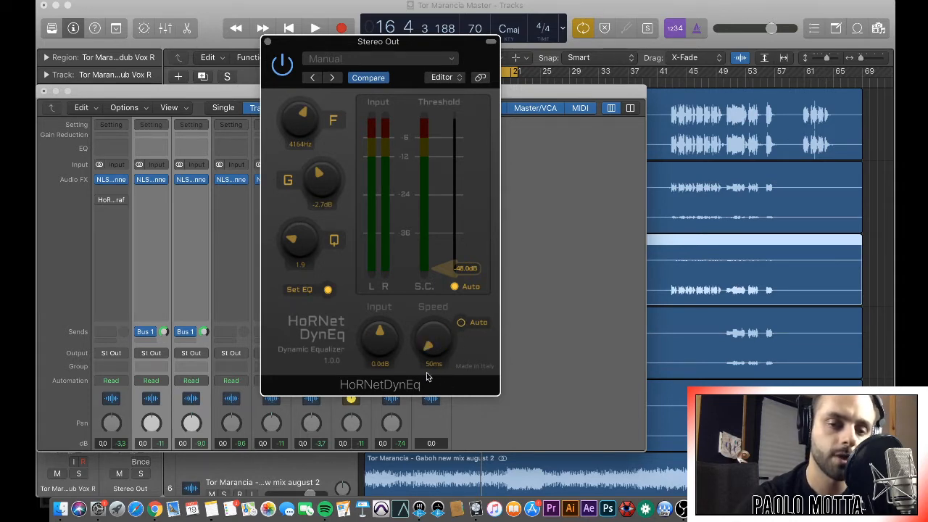
key(space)
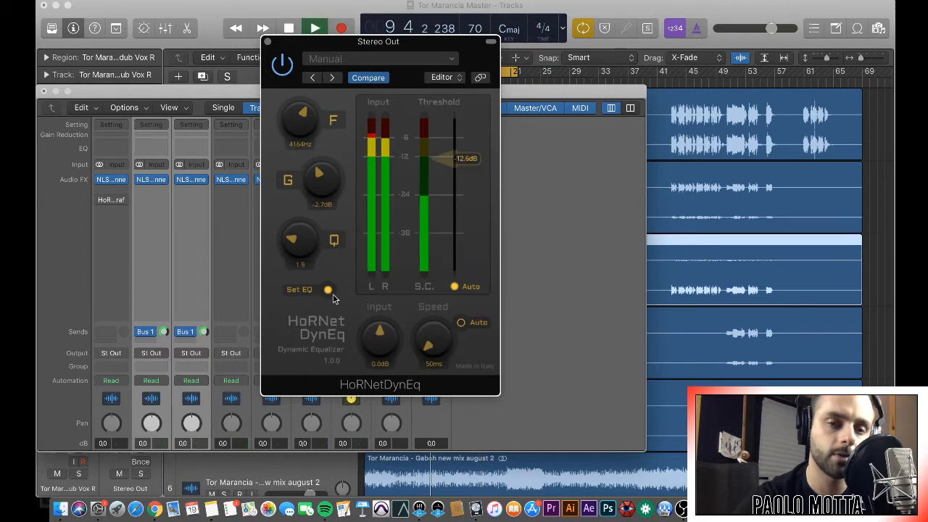
- Switch the DynEq threshold to manual at -33 dB and set the speed to 536 ms while auditioning the mix, and stop playback
click(455, 287)
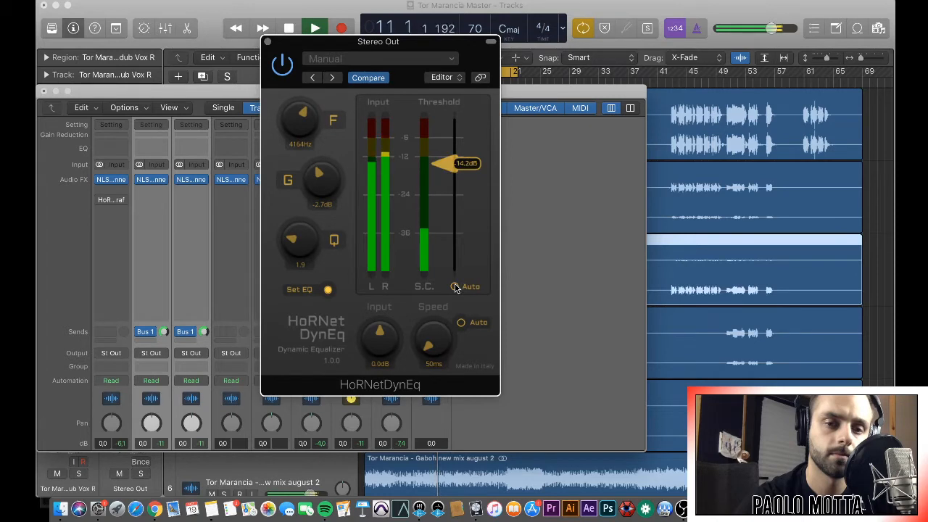
drag(446, 165, 443, 221)
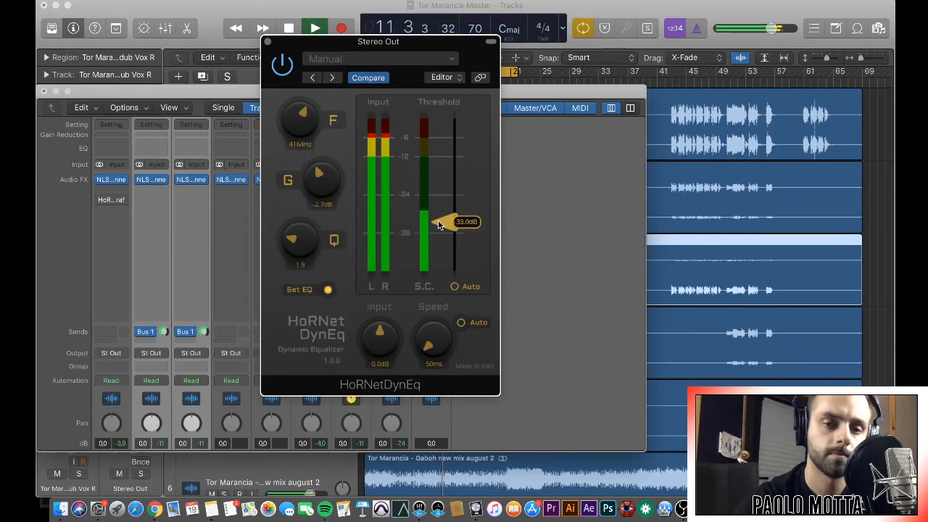
drag(419, 334, 419, 300)
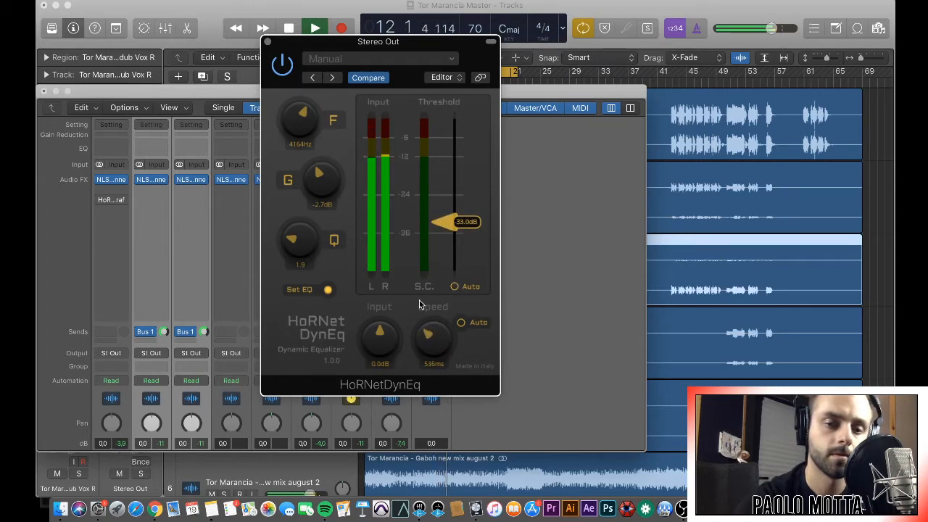
key(space)
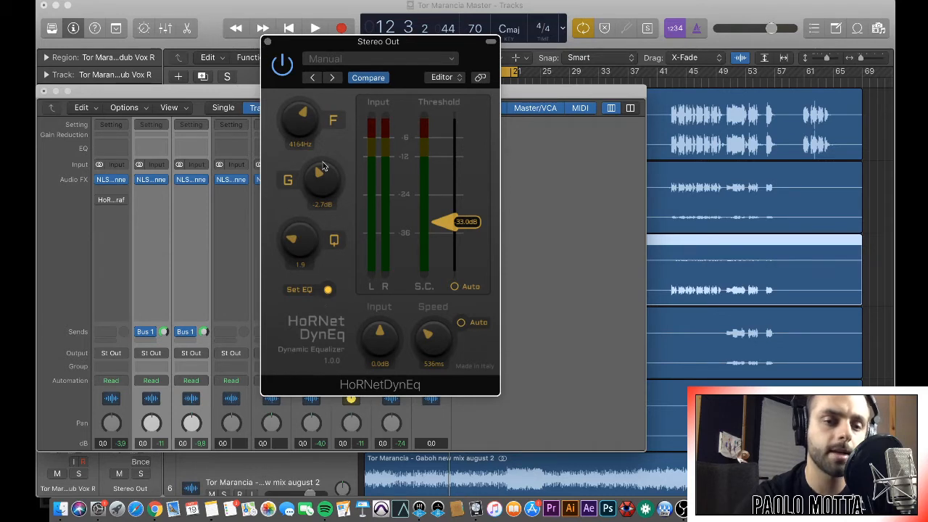
- Replace the DynEq window with HoRNetElliptiQ on the Stereo Out, set its frequency to 1176 Hz, and audition it enabled
click(267, 43)
mouse_move(381, 222)
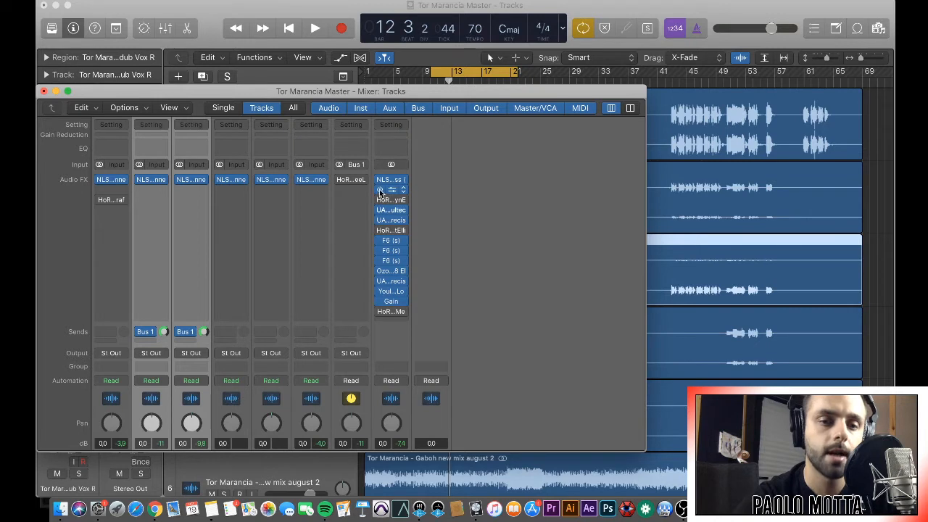
click(392, 231)
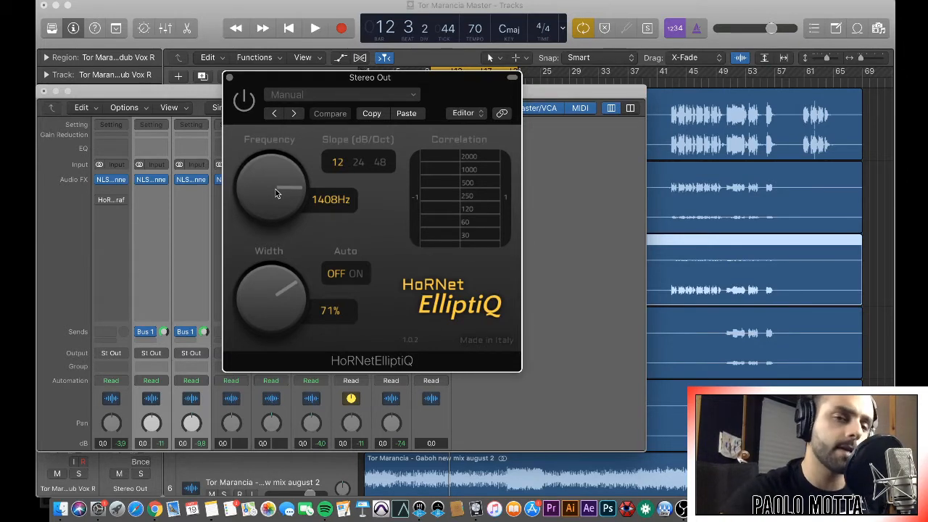
drag(280, 183, 281, 203)
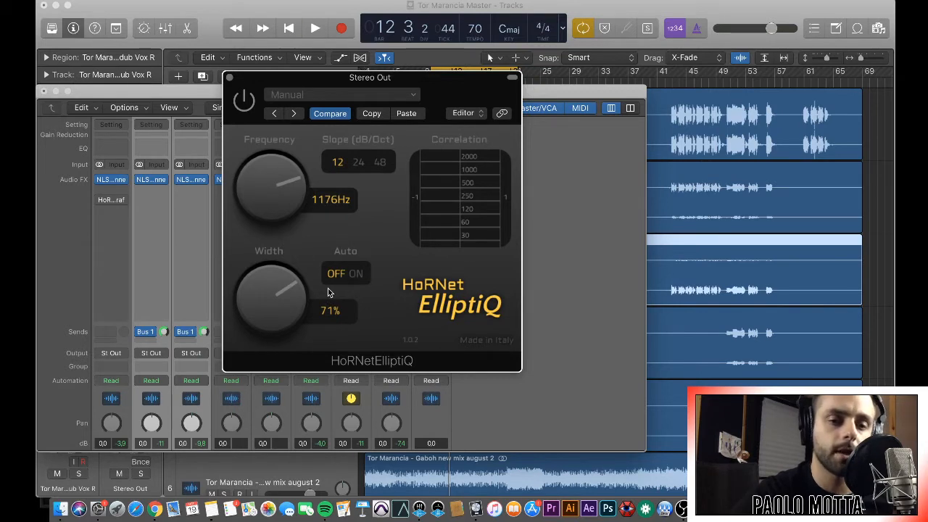
key(space)
click(244, 99)
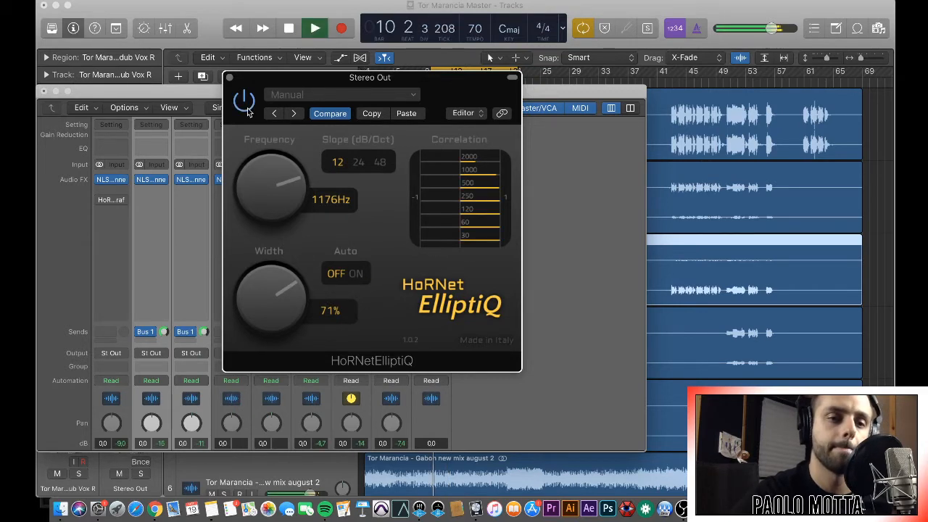
key(space)
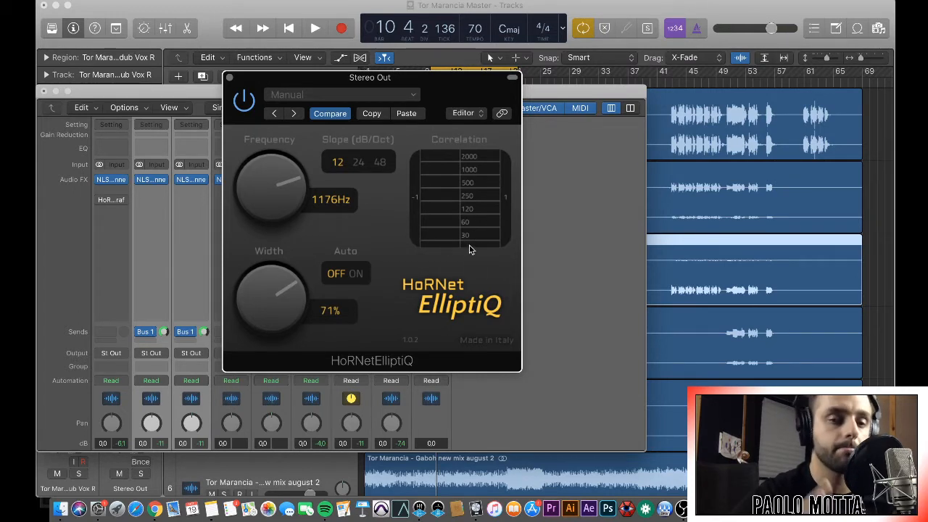
- Set the ElliptiQ frequency to 100 Hz with a 48 dB/Oct slope and 71 % width
drag(275, 185, 277, 331)
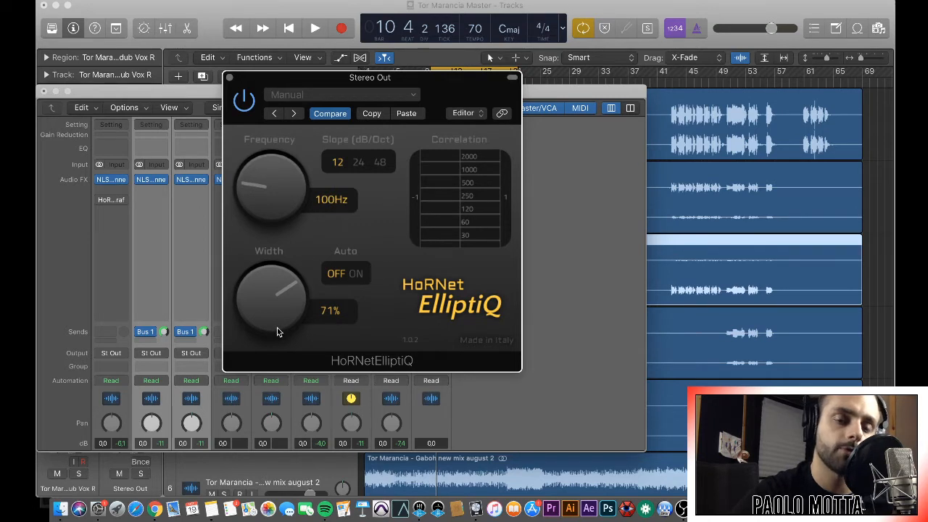
drag(283, 278, 276, 354)
drag(274, 394, 282, 289)
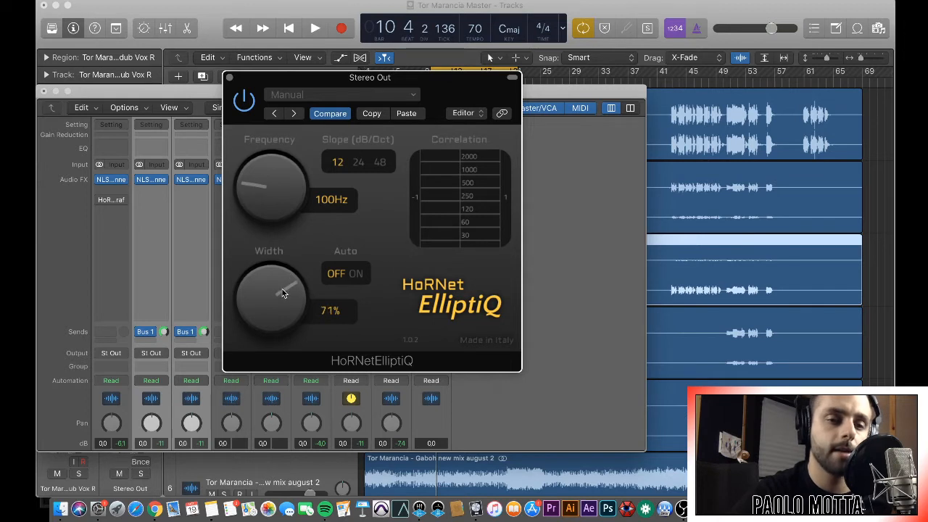
click(380, 163)
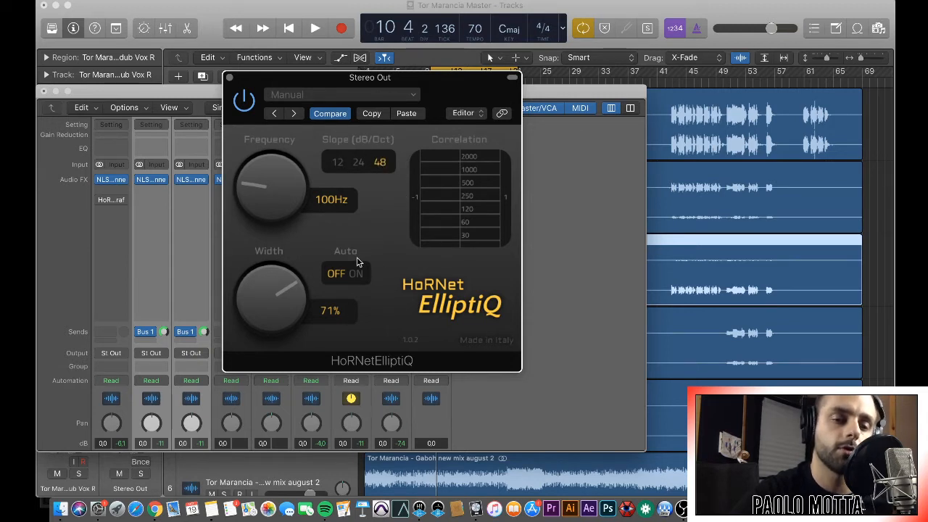
- Lower the ElliptiQ frequency to 61 Hz during playback and compare the mix with the plug-in bypassed and enabled
key(space)
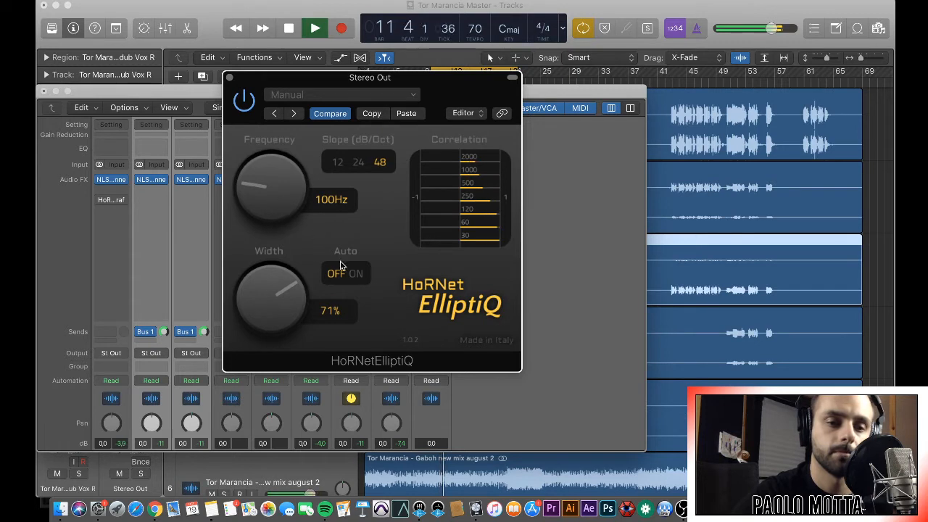
drag(282, 196, 282, 210)
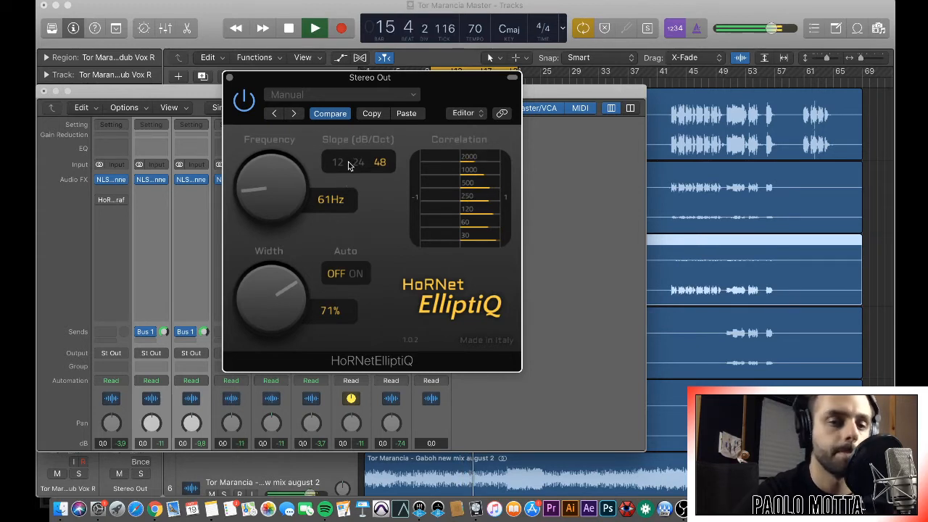
click(244, 101)
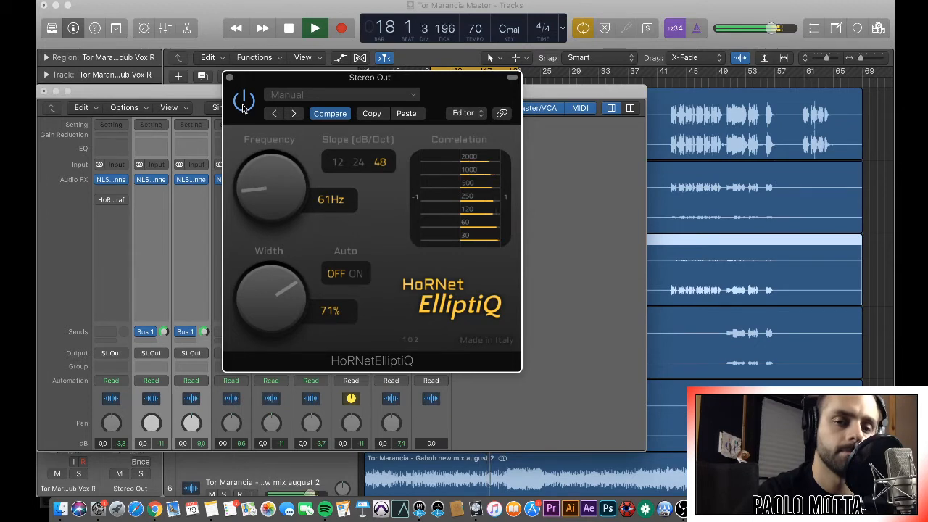
- Replace the ElliptiQ window with HoRNetVUMeterMK4 on the Stereo Out and audition the mix with the meter enabled
key(space)
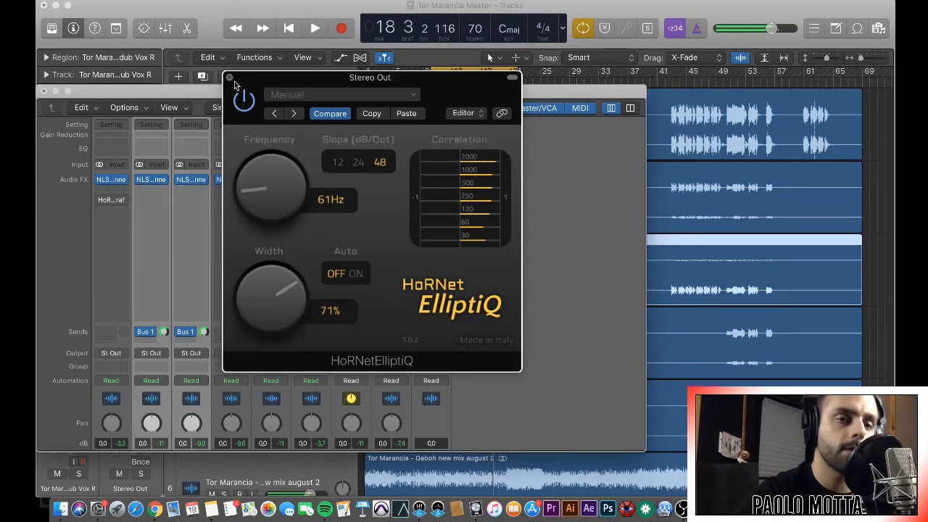
click(228, 78)
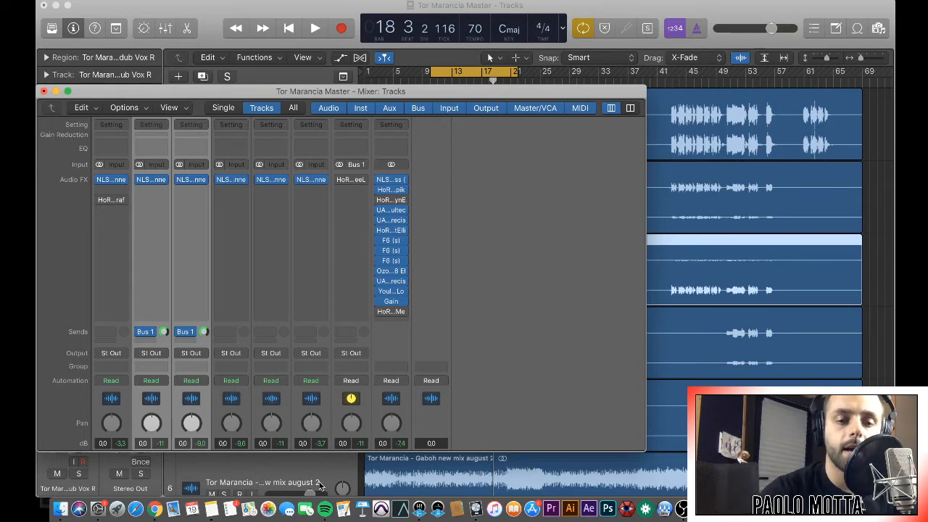
click(391, 312)
drag(440, 88, 309, 48)
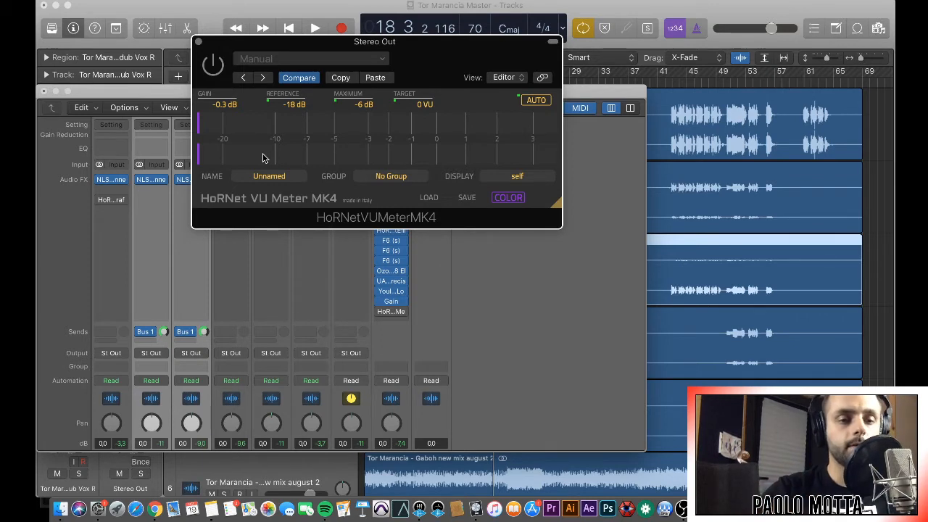
key(space)
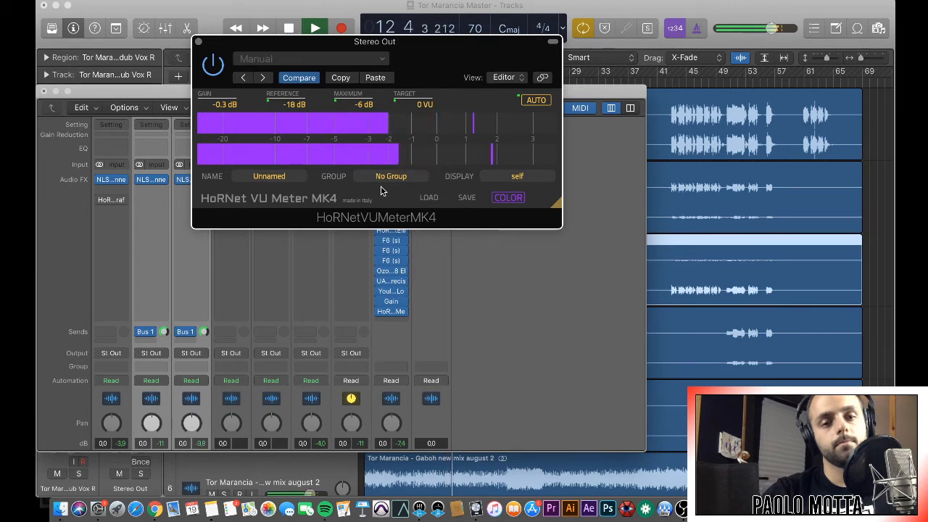
key(space)
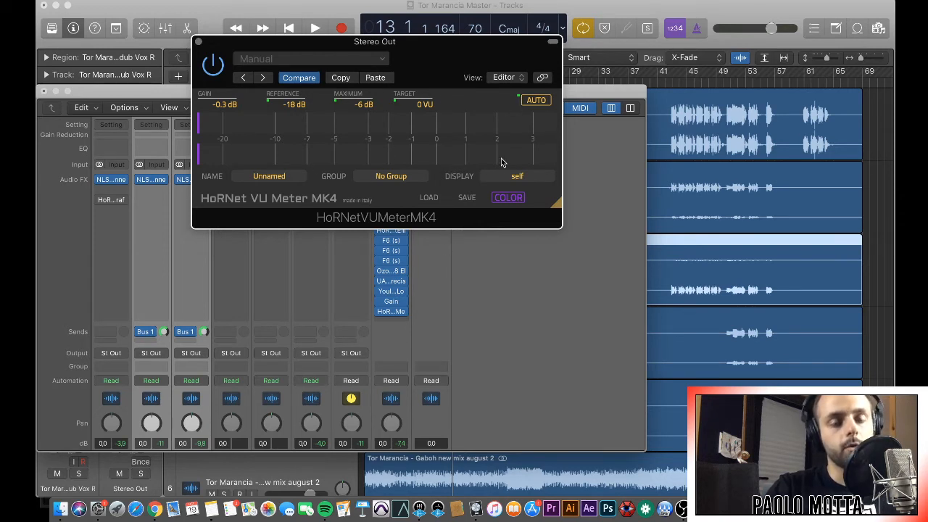
- Calibrate the VU meter's gain with the Auto function while playing the mix, and close the plug-in window
click(535, 100)
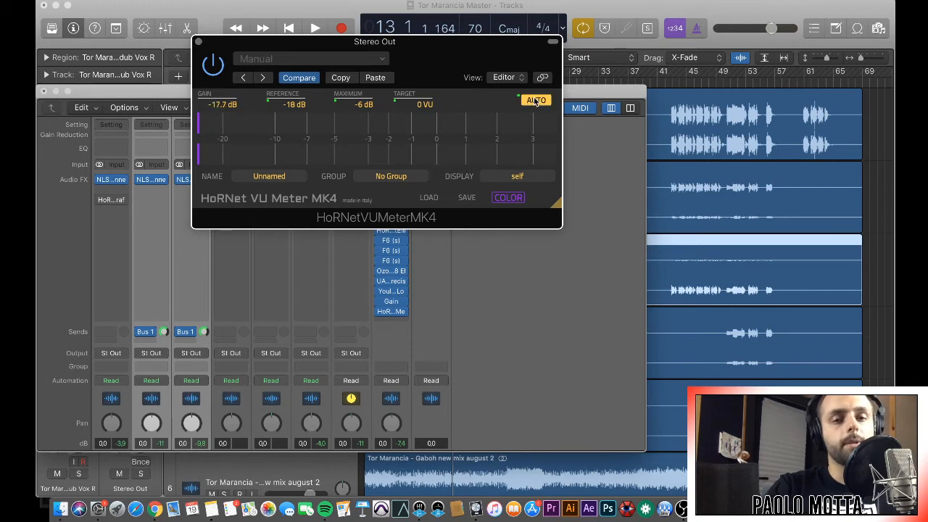
key(space)
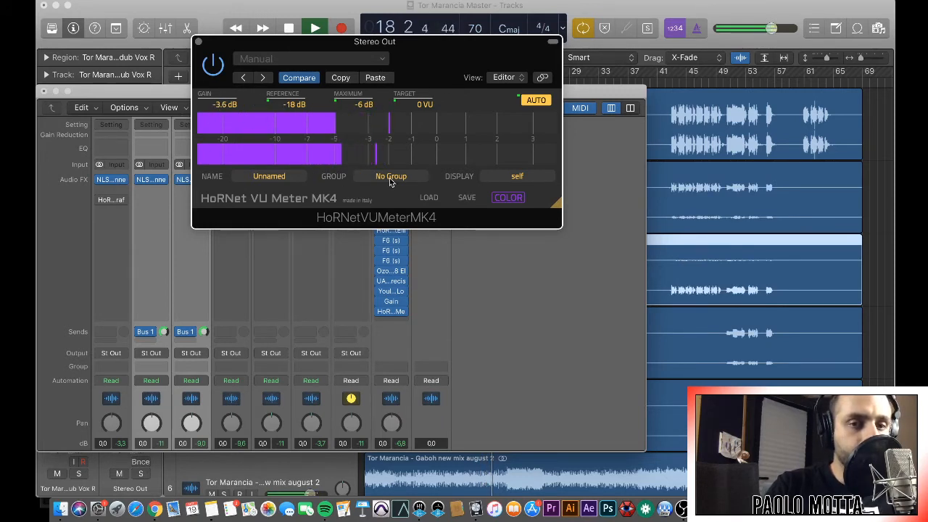
key(space)
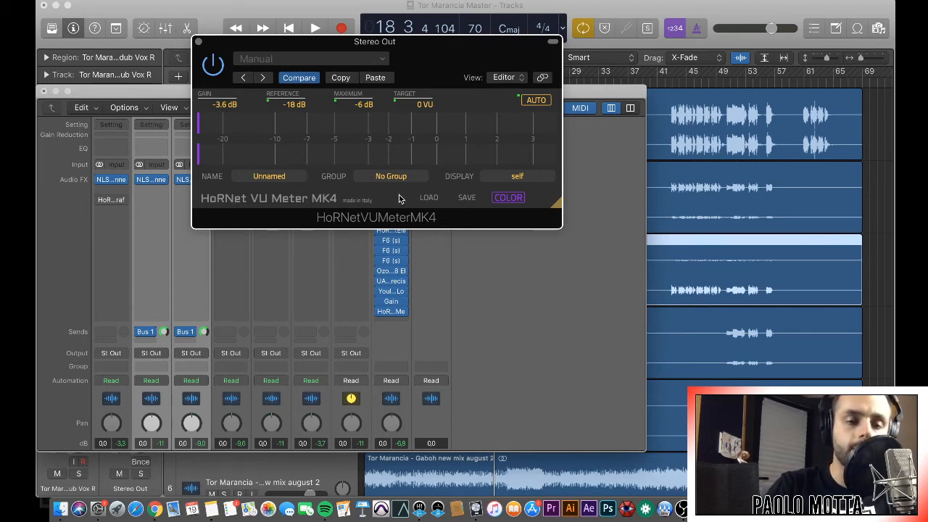
click(200, 42)
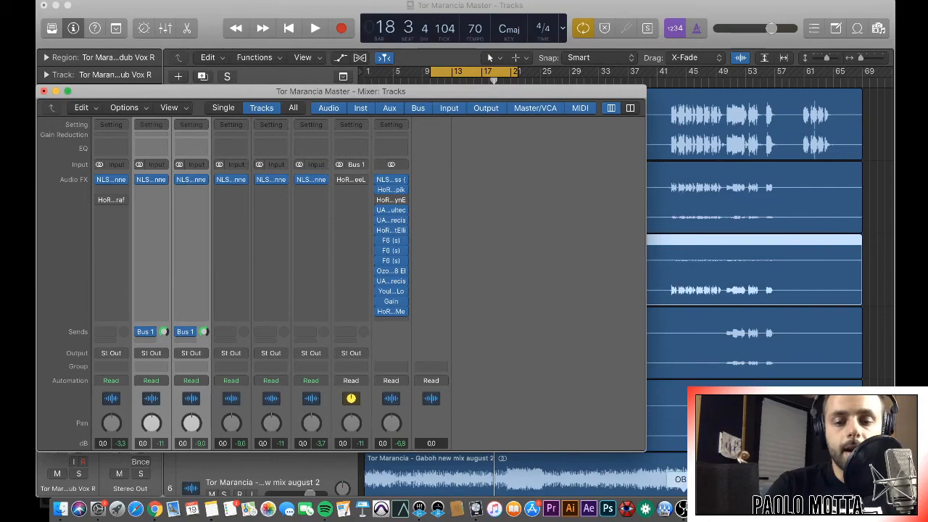
key(super+Tab)
click(80, 385)
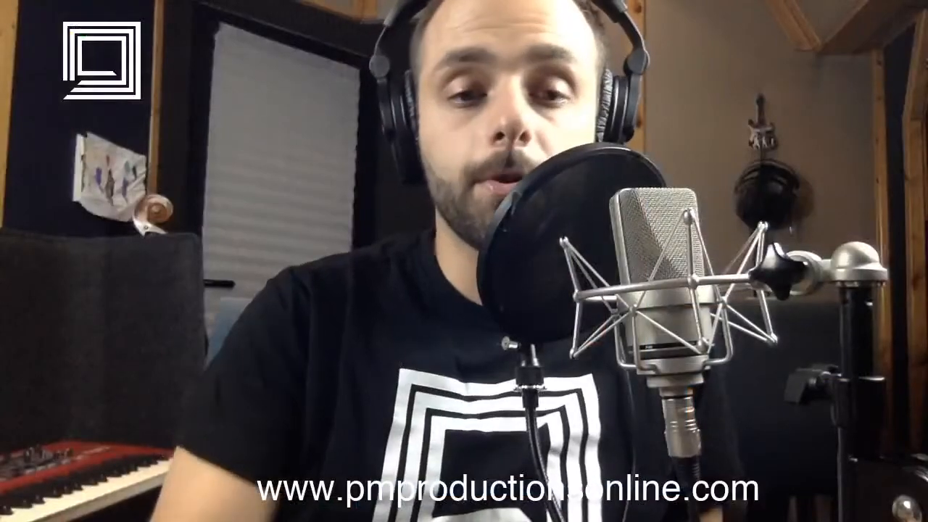